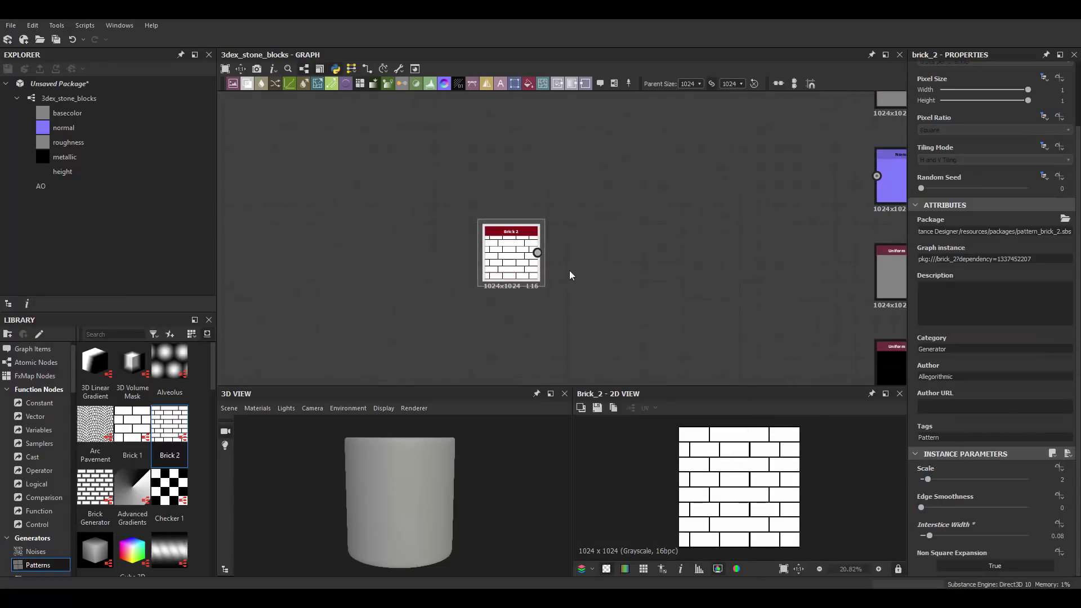
Feed Brick 2 into the Bevel node and adjust Interstice Width and bevel Distance.
{"action": "left_click_drag", "start_coordinate": [975, 479], "coordinate": [969, 479]}
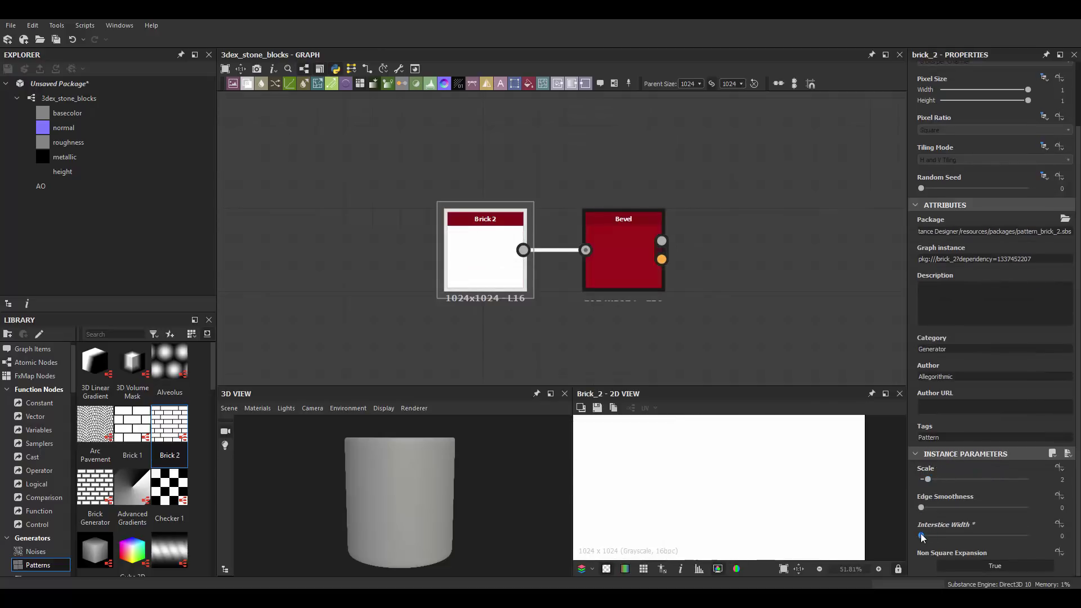
{"action": "left_click_drag", "start_coordinate": [921, 537], "coordinate": [925, 537]}
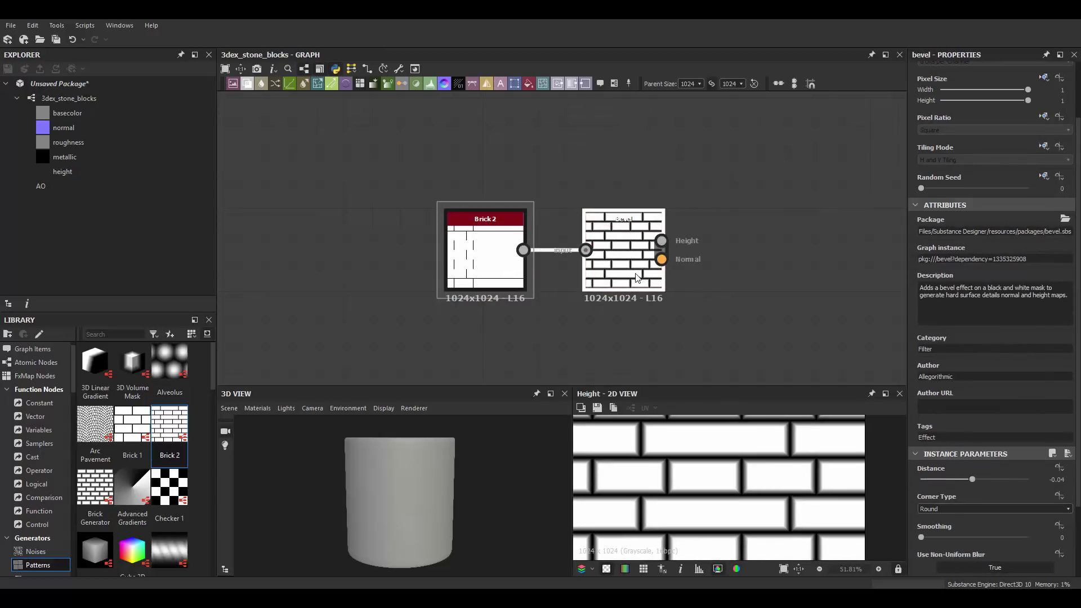
{"action": "left_click_drag", "start_coordinate": [971, 479], "coordinate": [974, 479]}
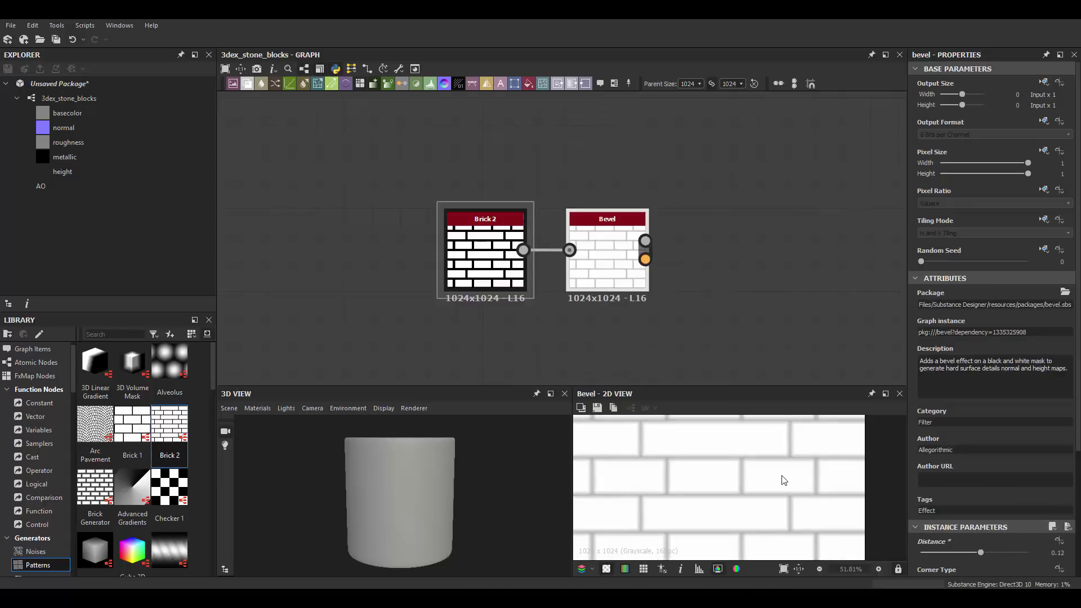
Wire the Bevel height to the Height output and through a Normal node to the normal output.
{"action": "scroll", "coordinate": [784, 480], "scroll_direction": "down", "scroll_amount": 2}
{"action": "scroll", "coordinate": [657, 254], "scroll_direction": "down", "scroll_amount": 3}
{"action": "left_click_drag", "start_coordinate": [607, 252], "coordinate": [594, 253]}
{"action": "middle_click_drag", "start_coordinate": [594, 253], "coordinate": [546, 181]}
{"action": "left_click_drag", "start_coordinate": [789, 320], "coordinate": [550, 174]}
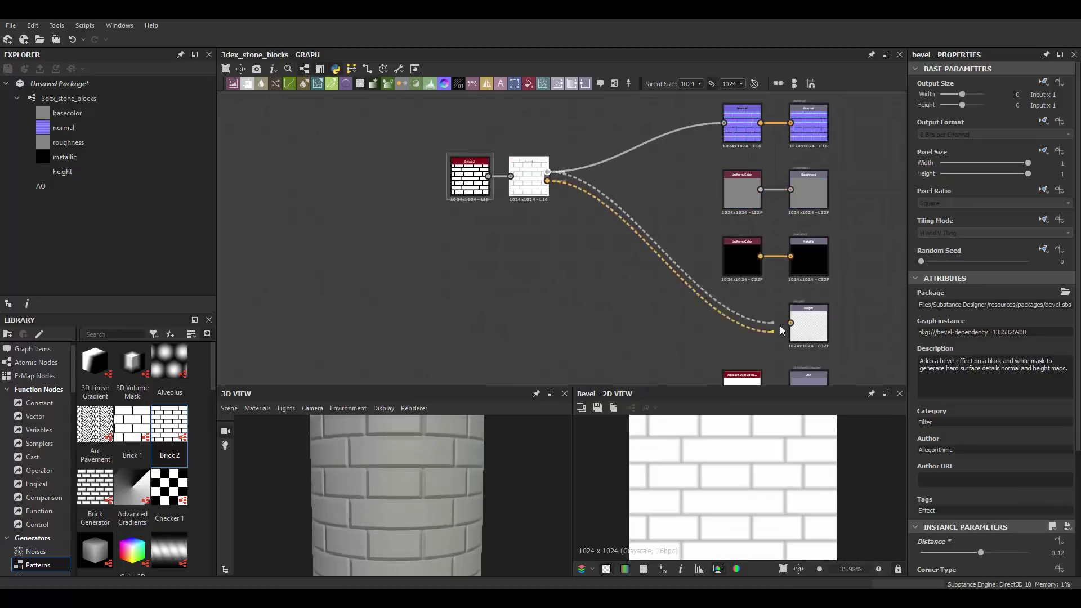
{"action": "mouse_move", "coordinate": [550, 174]}
{"action": "middle_mouse_down"}
{"action": "mouse_move", "coordinate": [557, 130]}
{"action": "mouse_move", "coordinate": [526, 223]}
{"action": "middle_mouse_up"}
{"action": "left_click_drag", "start_coordinate": [715, 181], "coordinate": [677, 182]}
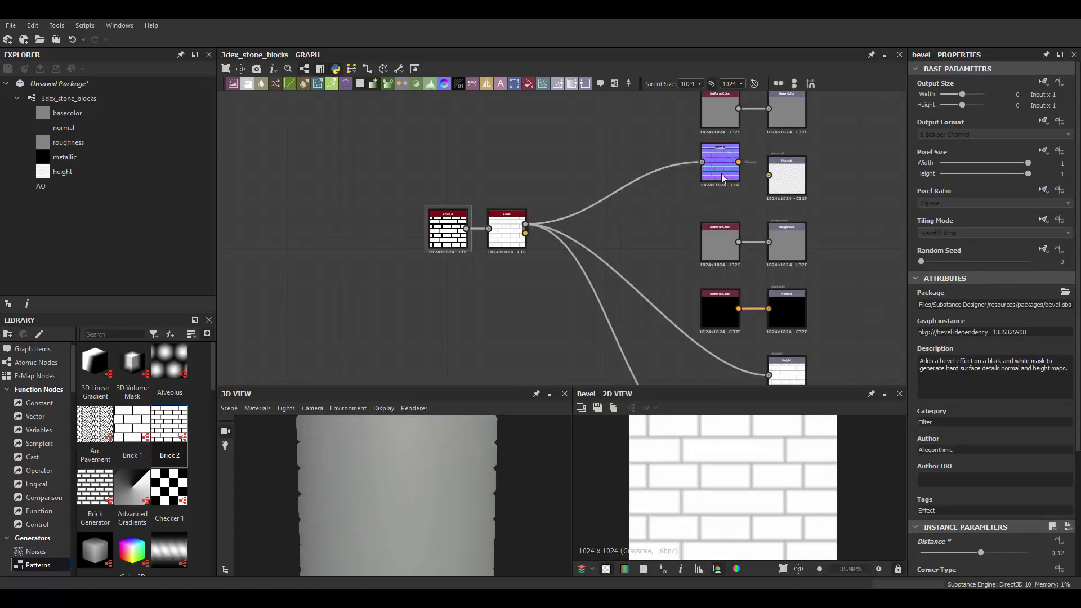
{"action": "left_click_drag", "start_coordinate": [738, 162], "coordinate": [769, 175]}
{"action": "scroll", "coordinate": [481, 475], "scroll_direction": "down", "scroll_amount": 3}
{"action": "scroll", "coordinate": [479, 234], "scroll_direction": "up", "scroll_amount": 5}
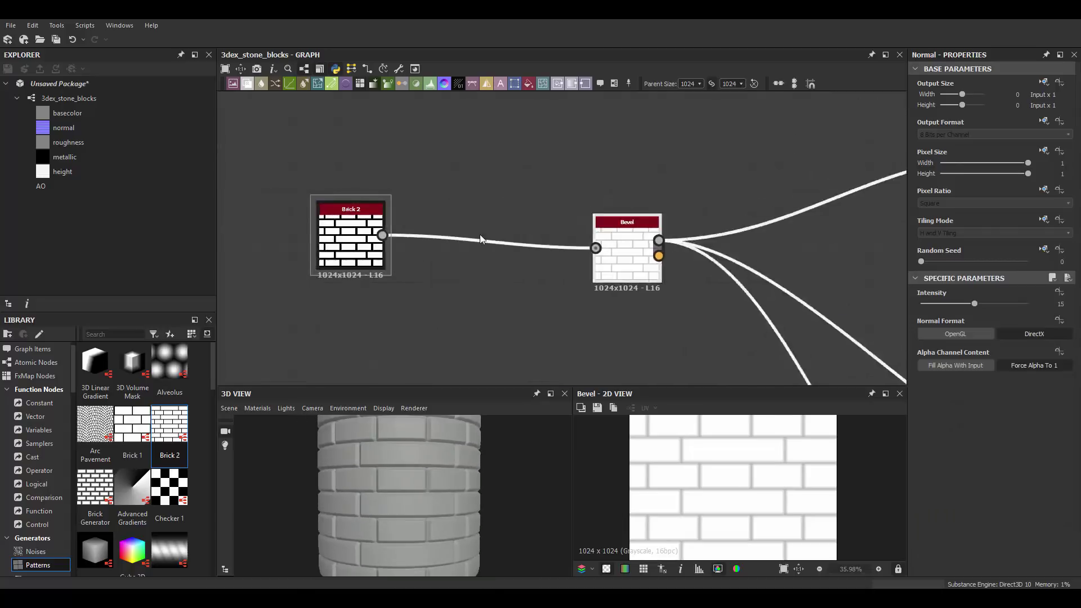
Add a Histogram Scan after the Bevel and raise its position.
{"action": "left_click_drag", "start_coordinate": [704, 246], "coordinate": [761, 195]}
{"action": "type", "text": "hist"}
{"action": "key", "text": "Down"}
{"action": "key", "text": "Return"}
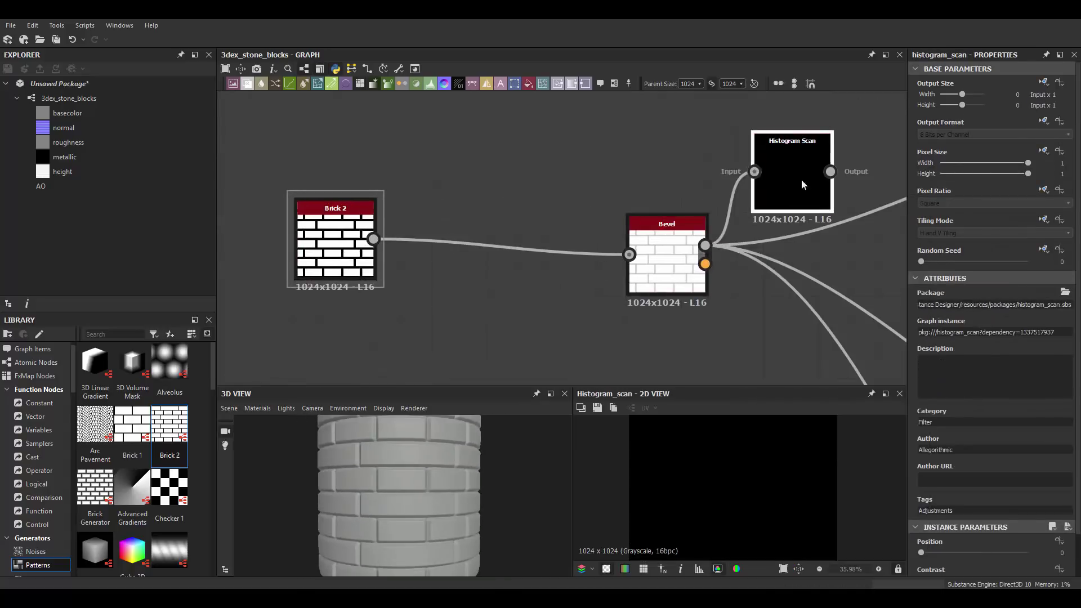
{"action": "scroll", "coordinate": [979, 547], "scroll_direction": "down", "scroll_amount": 1}
{"action": "left_click_drag", "start_coordinate": [920, 507], "coordinate": [973, 507]}
{"action": "left_click_drag", "start_coordinate": [921, 536], "coordinate": [941, 535]}
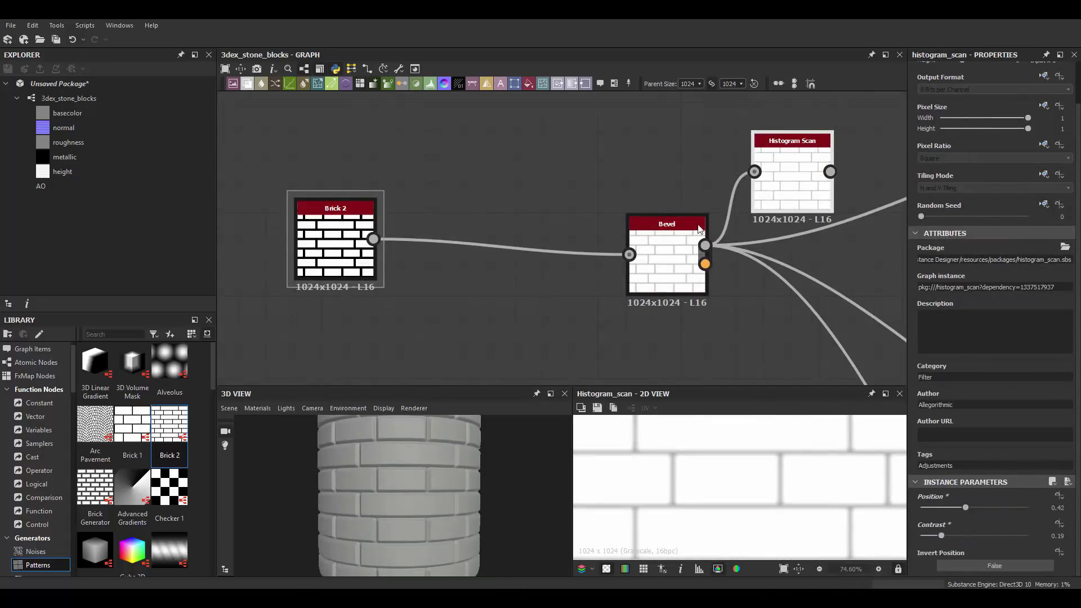
{"action": "middle_click_drag", "start_coordinate": [700, 228], "coordinate": [526, 325]}
{"action": "left_click_drag", "start_coordinate": [965, 507], "coordinate": [983, 507]}
{"action": "left_click_drag", "start_coordinate": [618, 247], "coordinate": [603, 192]}
Chain Flood Fill and Flood Fill to Gradient after the Histogram Scan, raising angle variation.
{"action": "left_click_drag", "start_coordinate": [641, 212], "coordinate": [674, 181]}
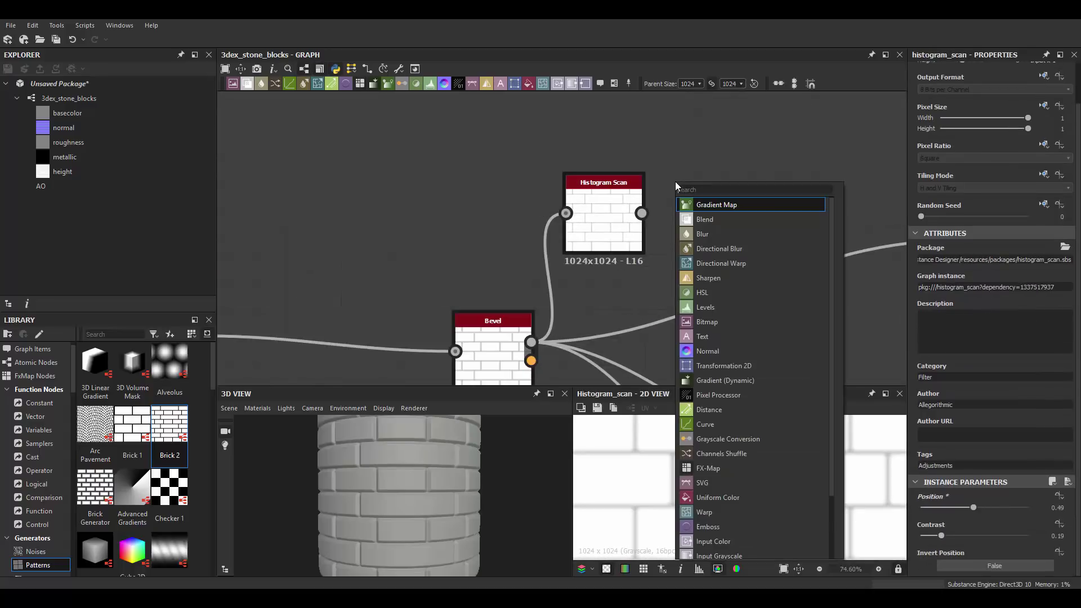
{"action": "type", "text": "flood"}
{"action": "key", "text": "Return"}
{"action": "left_click", "coordinate": [993, 535]}
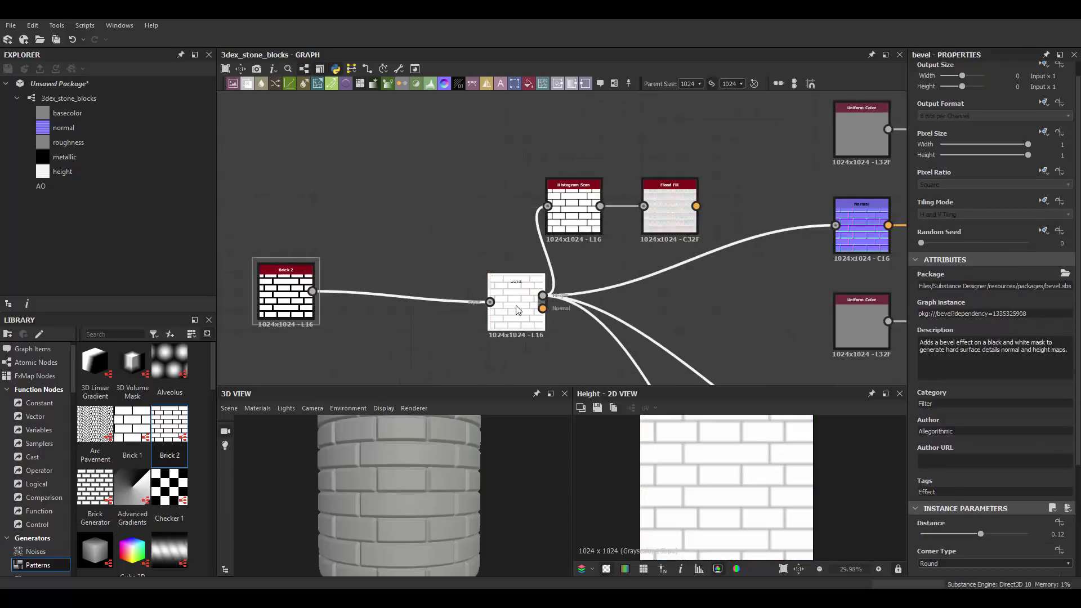
{"action": "left_click_drag", "start_coordinate": [677, 199], "coordinate": [729, 195]}
{"action": "left_click", "coordinate": [818, 258]}
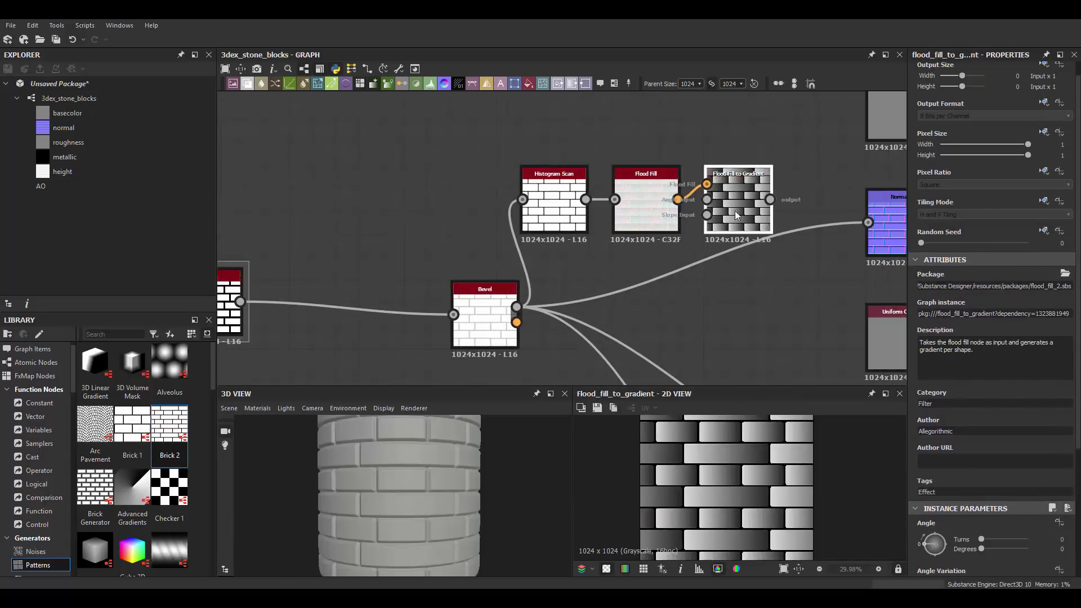
{"action": "scroll", "coordinate": [937, 479], "scroll_direction": "down", "scroll_amount": 3}
{"action": "left_click_drag", "start_coordinate": [937, 480], "coordinate": [1006, 483]}
{"action": "scroll", "coordinate": [732, 225], "scroll_direction": "down", "scroll_amount": 2}
Darken-blend the gradient with the Bevel at about 0.53 opacity, wired to the outputs and AO.
{"action": "left_click", "coordinate": [548, 327]}
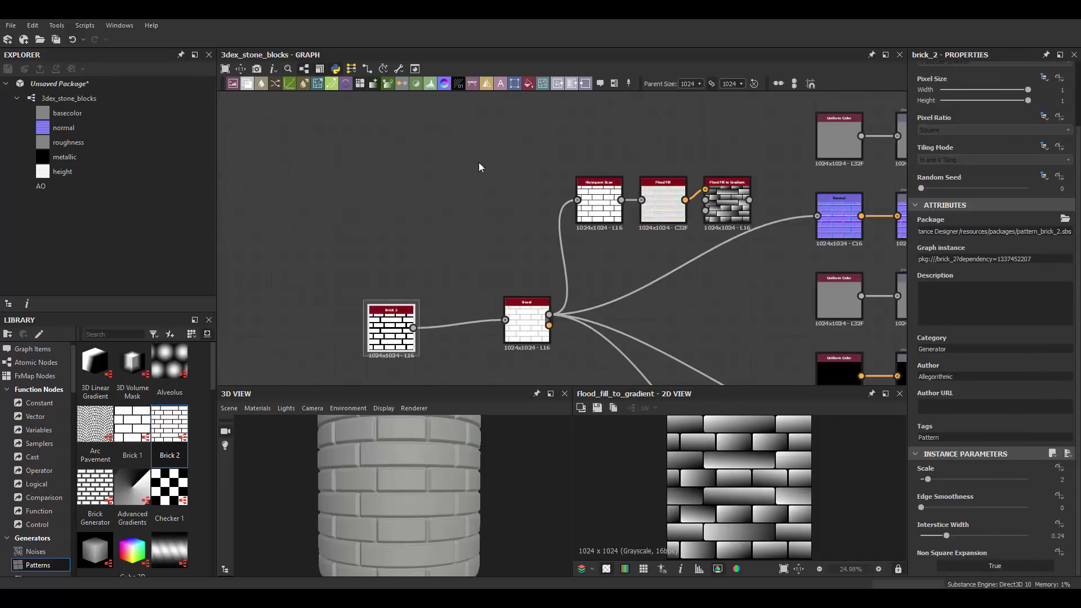
{"action": "key", "text": "space"}
{"action": "type", "text": "bl"}
{"action": "key", "text": "Return"}
{"action": "scroll", "coordinate": [709, 296], "scroll_direction": "up", "scroll_amount": 2}
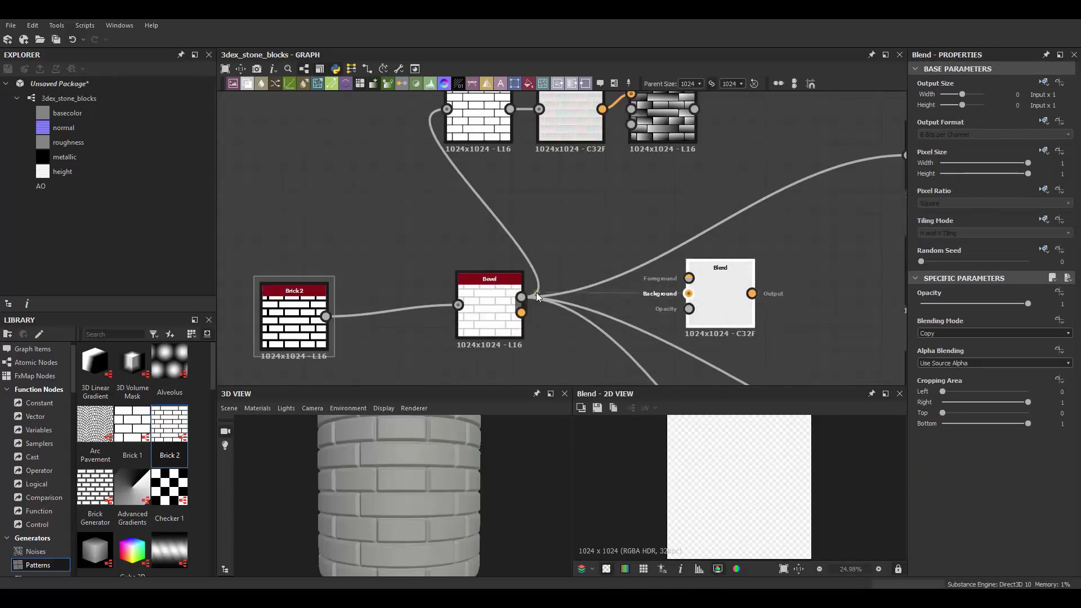
{"action": "left_click_drag", "start_coordinate": [1027, 303], "coordinate": [977, 304]}
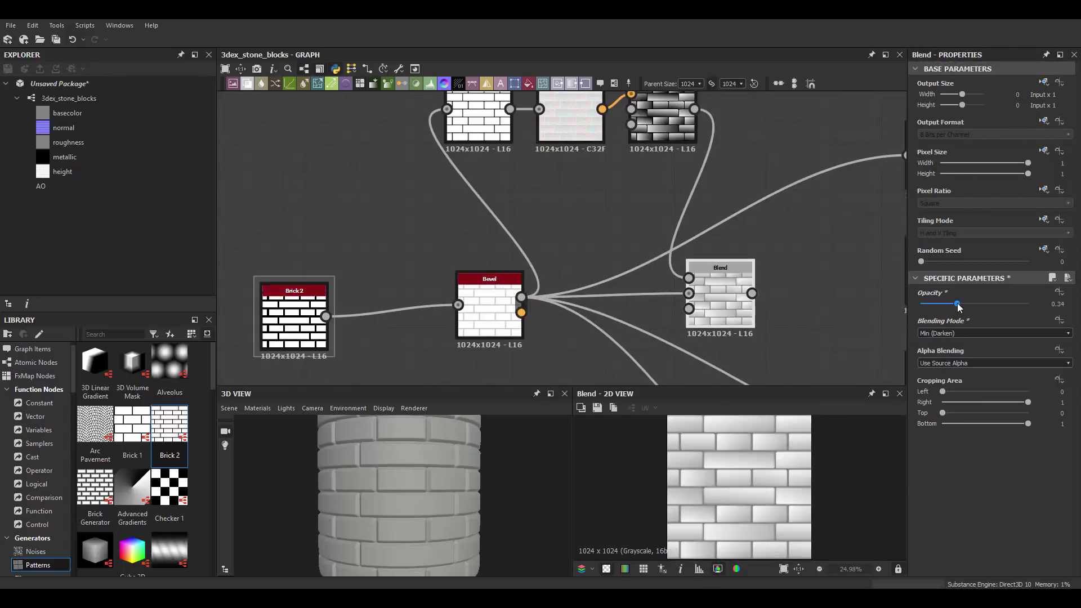
{"action": "scroll", "coordinate": [722, 285], "scroll_direction": "down", "scroll_amount": 2}
{"action": "middle_click_drag", "start_coordinate": [721, 285], "coordinate": [732, 262]}
{"action": "scroll", "coordinate": [732, 261], "scroll_direction": "down", "scroll_amount": 2}
{"action": "left_click_drag", "start_coordinate": [703, 200], "coordinate": [804, 263]}
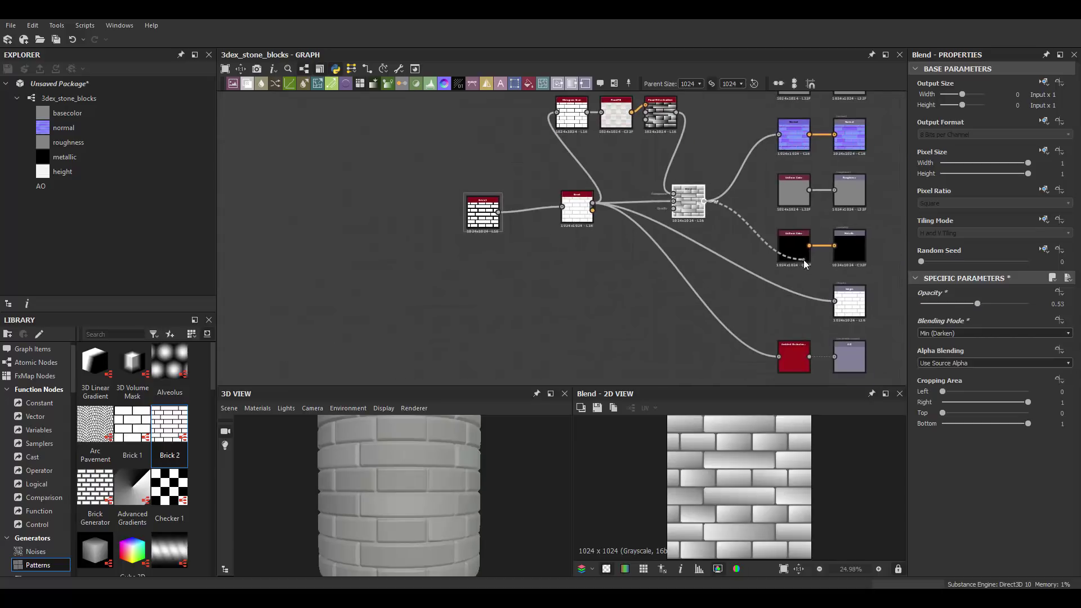
{"action": "left_click", "coordinate": [796, 354]}
Duplicate the Flood Fill to Gradient below the first with a new angle and full angle variation.
{"action": "scroll", "coordinate": [653, 199], "scroll_direction": "up", "scroll_amount": 1}
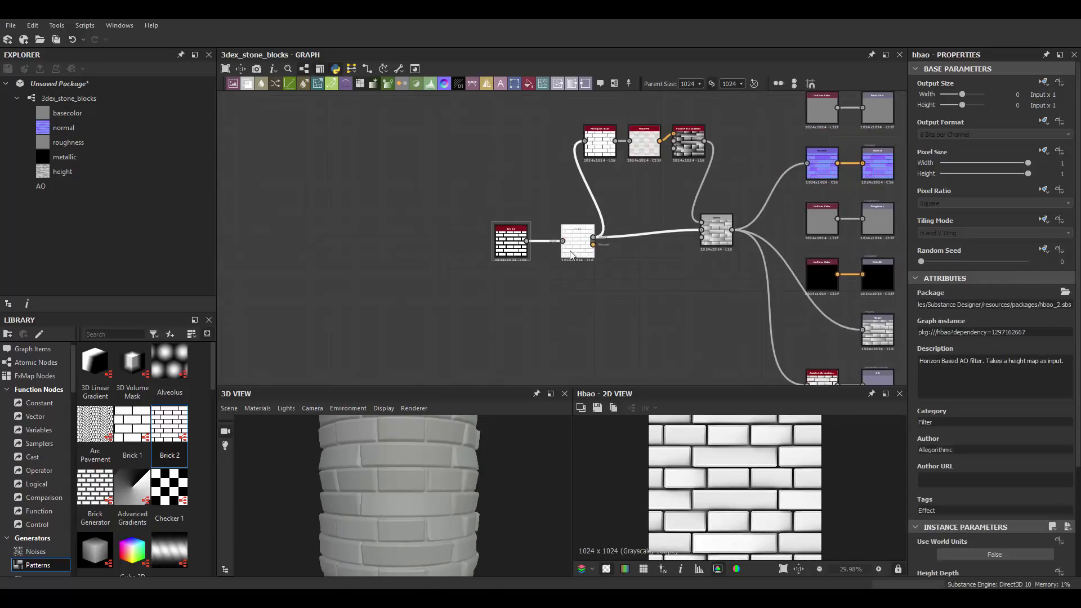
{"action": "scroll", "coordinate": [654, 199], "scroll_direction": "up", "scroll_amount": 2}
{"action": "scroll", "coordinate": [654, 198], "scroll_direction": "up", "scroll_amount": 1}
{"action": "left_click", "coordinate": [615, 216]}
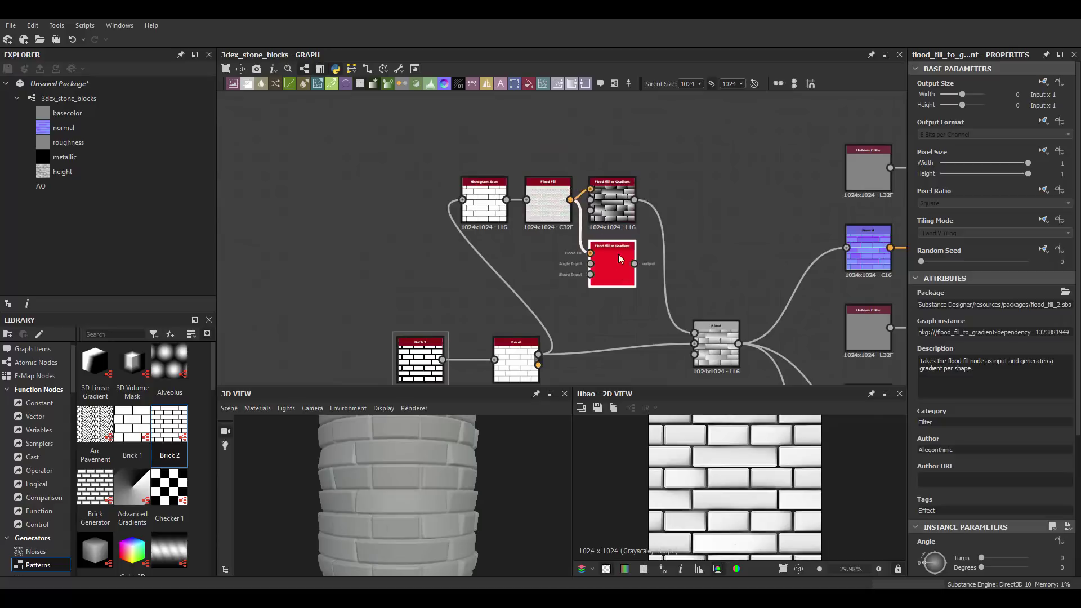
{"action": "left_click_drag", "start_coordinate": [706, 248], "coordinate": [694, 343]}
{"action": "scroll", "coordinate": [563, 225], "scroll_direction": "up", "scroll_amount": 2}
{"action": "scroll", "coordinate": [937, 473], "scroll_direction": "down", "scroll_amount": 3}
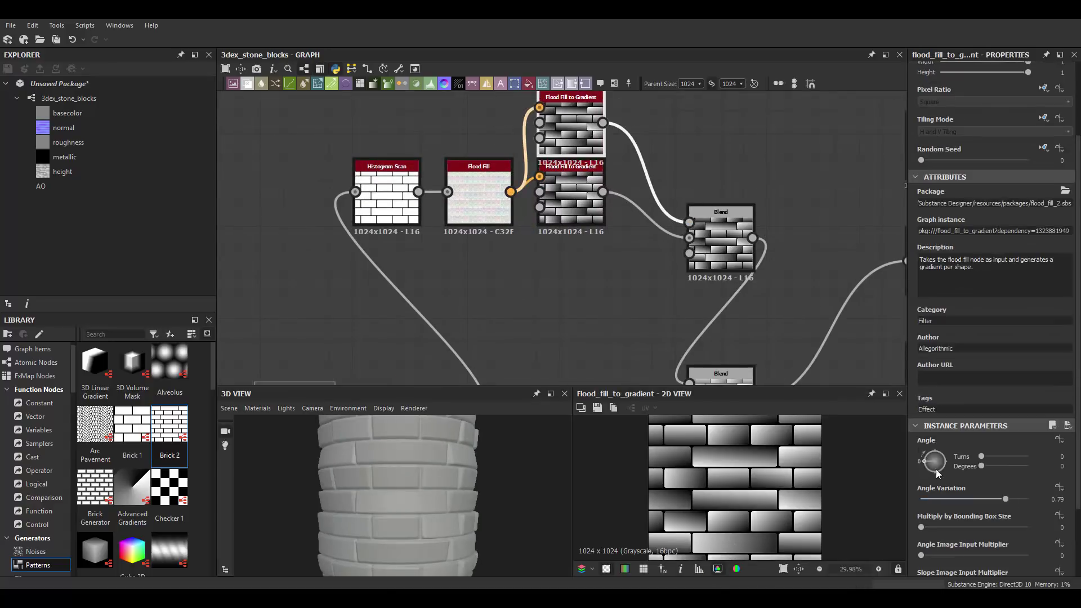
{"action": "left_click_drag", "start_coordinate": [937, 473], "coordinate": [925, 467]}
{"action": "scroll", "coordinate": [977, 424], "scroll_direction": "down", "scroll_amount": 1}
{"action": "left_click_drag", "start_coordinate": [1005, 465], "coordinate": [1031, 469]}
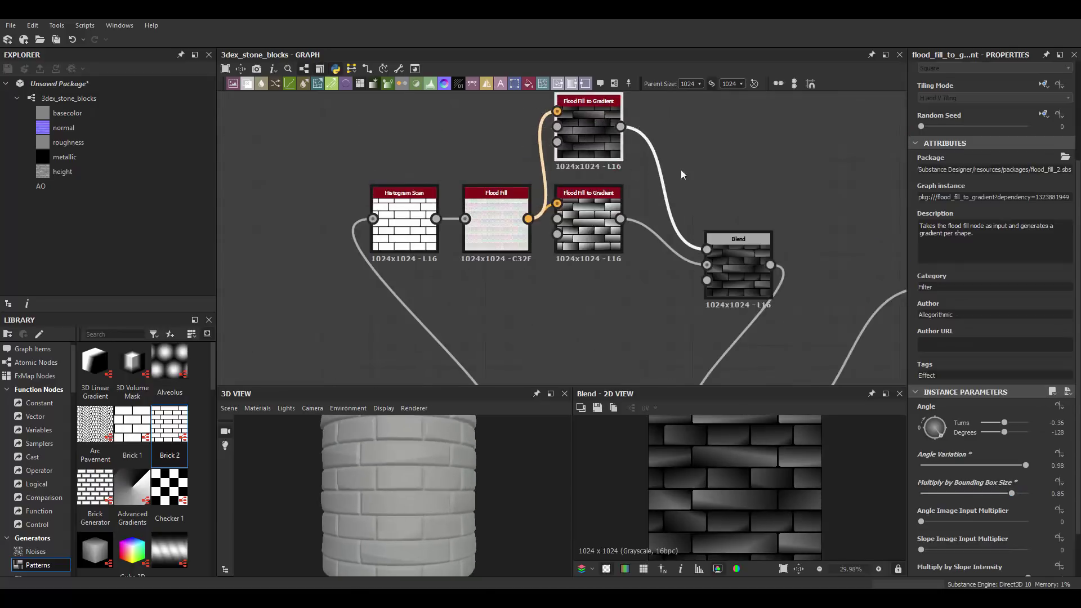
Duplicate the lower gradient node again and position a new Blend beside the gradients.
{"action": "middle_click_drag", "start_coordinate": [584, 218], "coordinate": [573, 249]}
{"action": "left_click", "coordinate": [572, 250]}
{"action": "key", "text": "ctrl+d"}
{"action": "scroll", "coordinate": [442, 290], "scroll_direction": "down", "scroll_amount": 2}
{"action": "middle_click_drag", "start_coordinate": [442, 290], "coordinate": [591, 242]}
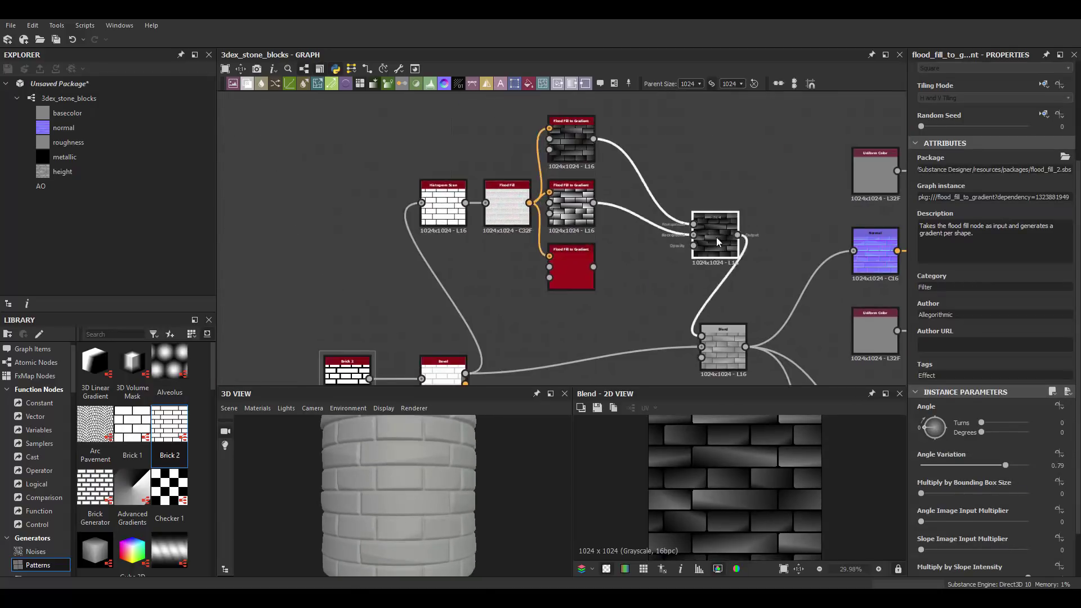
{"action": "scroll", "coordinate": [623, 229], "scroll_direction": "up", "scroll_amount": 2}
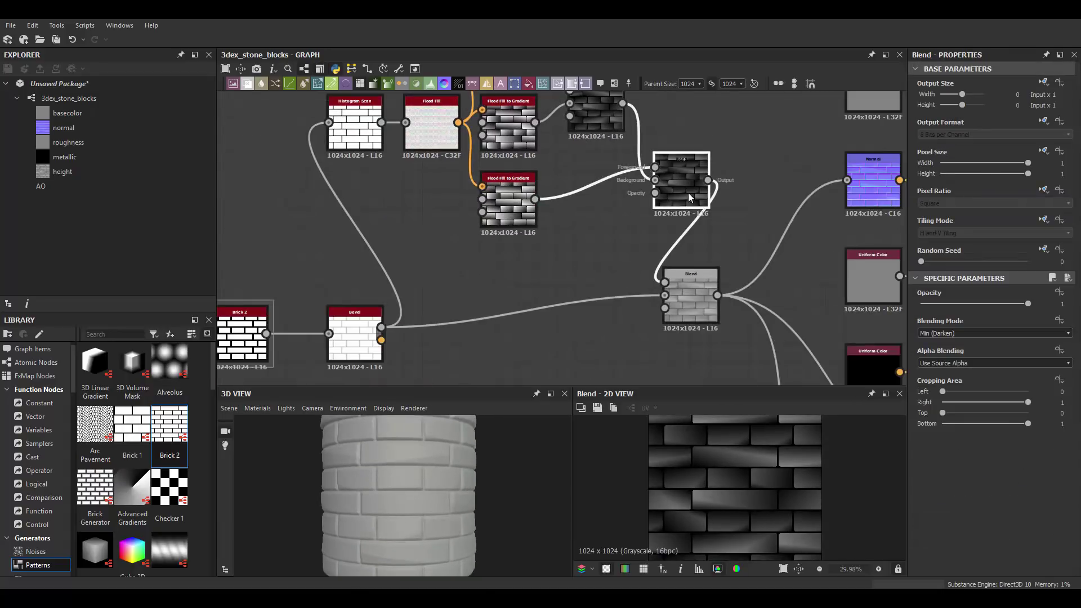
Retune the lower Flood Fill to Gradient's angle and bounding box size multiplier.
{"action": "left_click", "coordinate": [509, 217]}
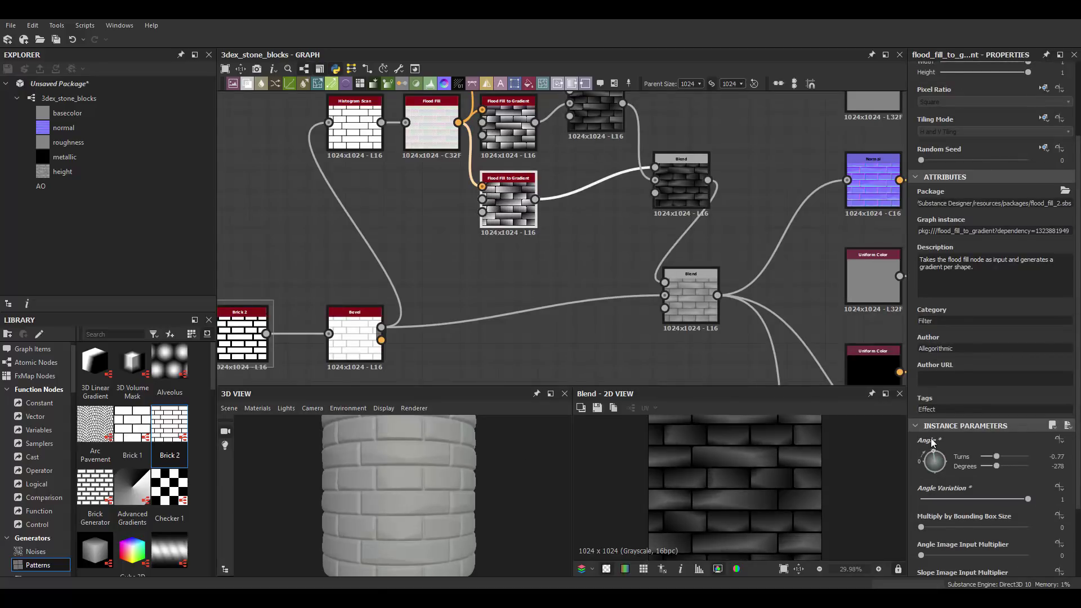
{"action": "scroll", "coordinate": [434, 474], "scroll_direction": "up", "scroll_amount": 2}
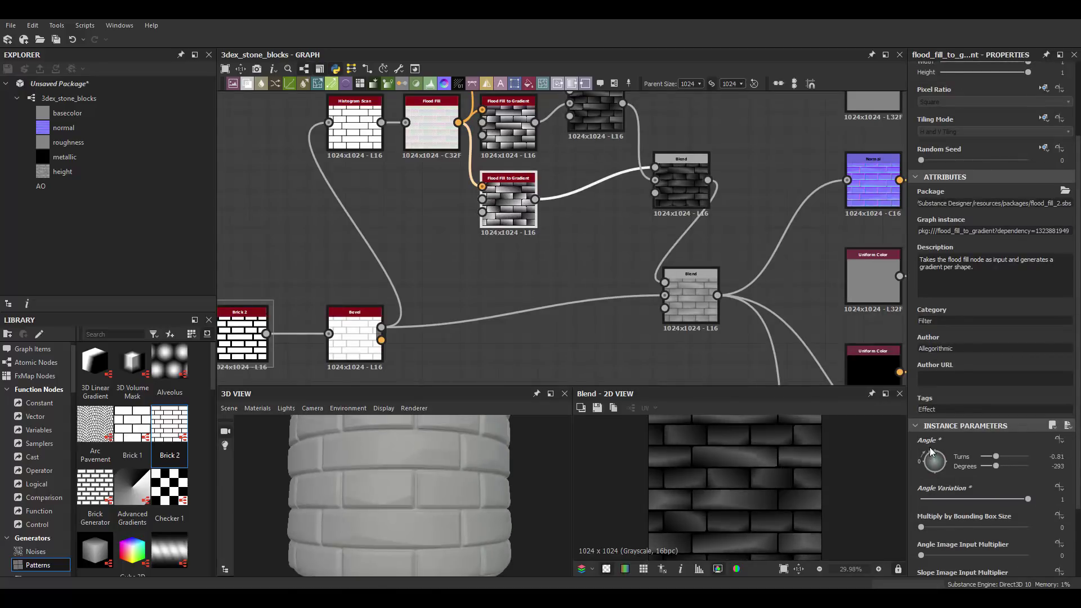
{"action": "left_click_drag", "start_coordinate": [931, 452], "coordinate": [934, 450]}
{"action": "scroll", "coordinate": [957, 506], "scroll_direction": "down", "scroll_amount": 1}
{"action": "left_click", "coordinate": [935, 550]}
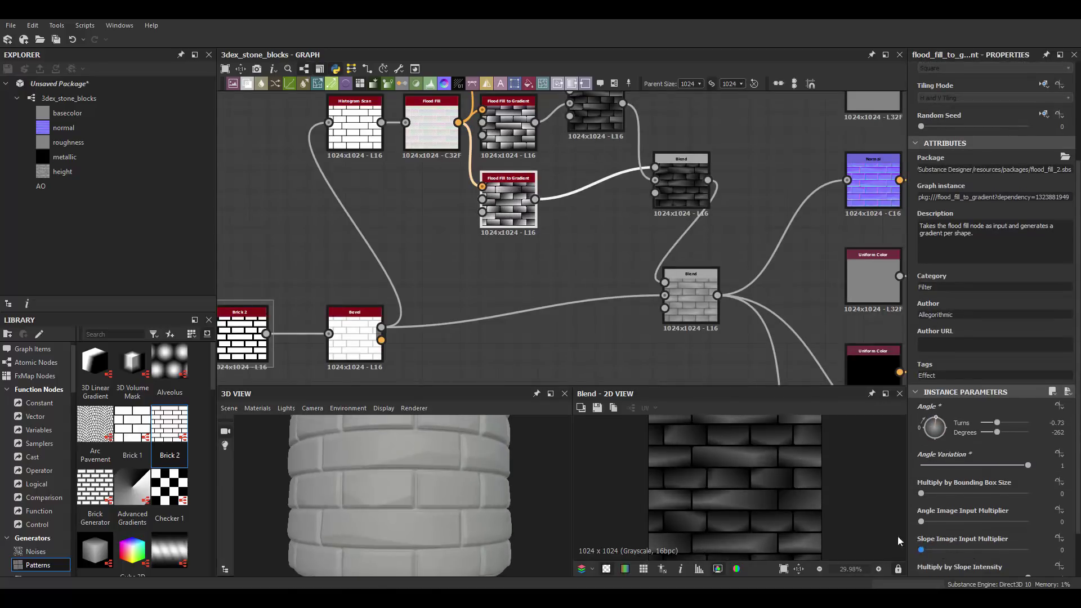
{"action": "left_click_drag", "start_coordinate": [1007, 499], "coordinate": [1010, 493]}
{"action": "scroll", "coordinate": [445, 468], "scroll_direction": "down", "scroll_amount": 2}
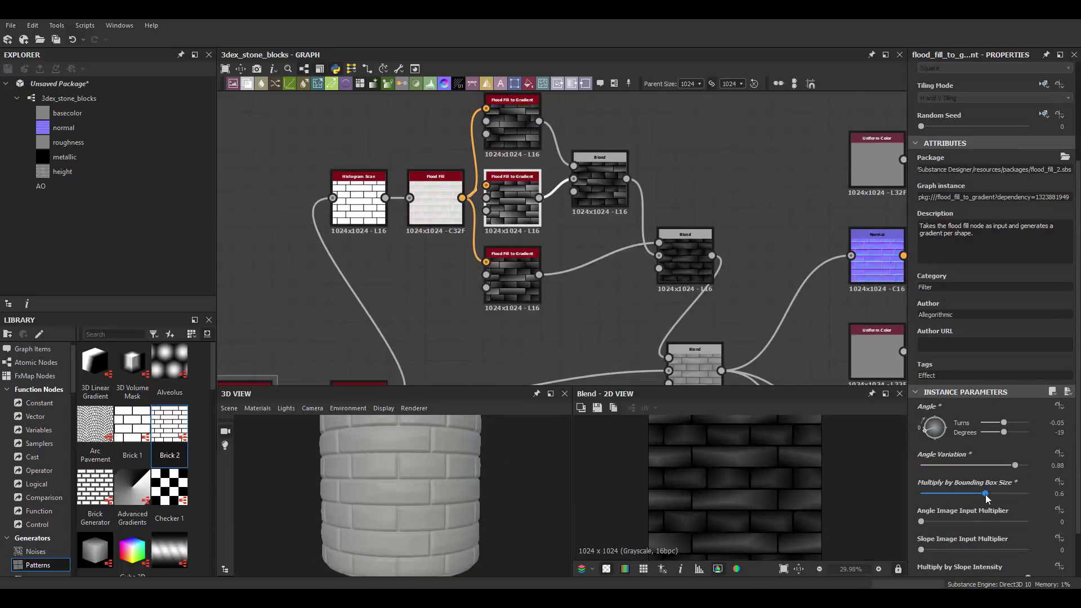
{"action": "left_click_drag", "start_coordinate": [967, 551], "coordinate": [921, 550]}
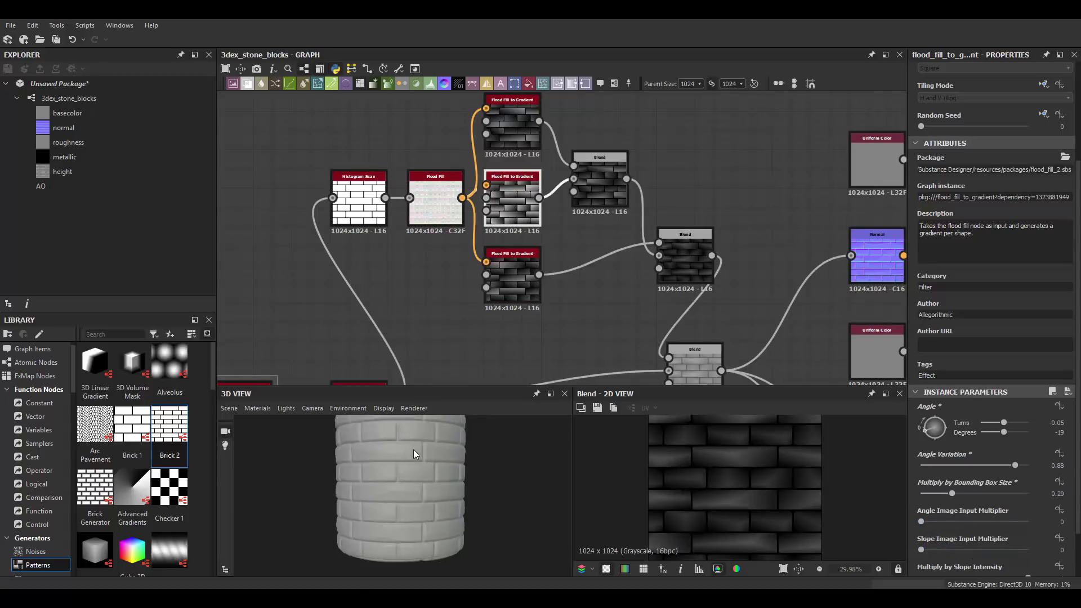
{"action": "scroll", "coordinate": [369, 146], "scroll_direction": "down", "scroll_amount": 2}
Inspect the Blend nodes combining the four gradient variations.
{"action": "scroll", "coordinate": [487, 194], "scroll_direction": "up", "scroll_amount": 2}
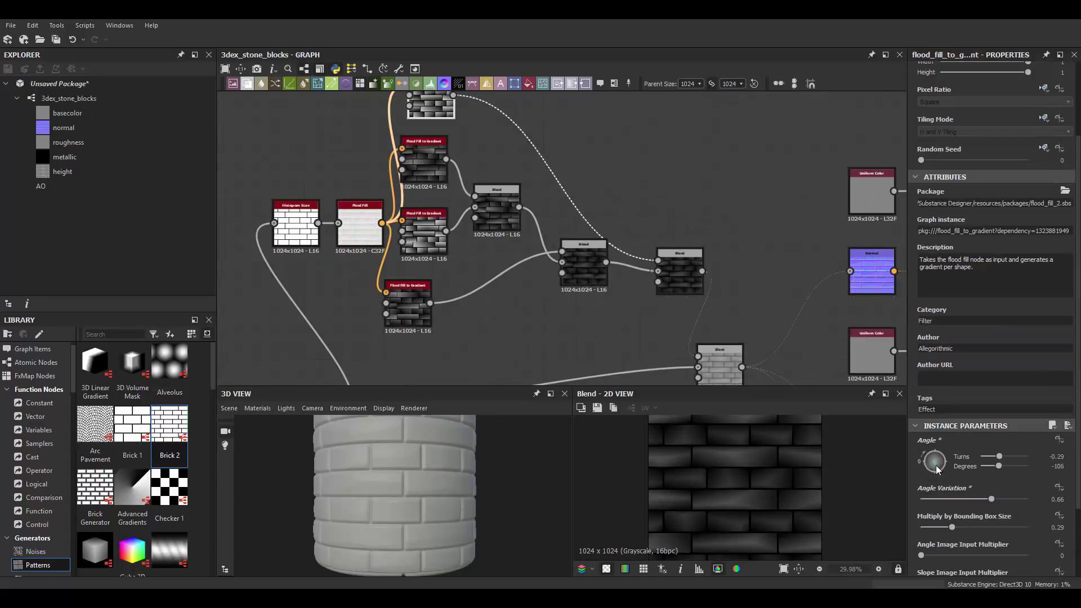
{"action": "scroll", "coordinate": [728, 321], "scroll_direction": "up", "scroll_amount": 2}
{"action": "left_click", "coordinate": [657, 248]}
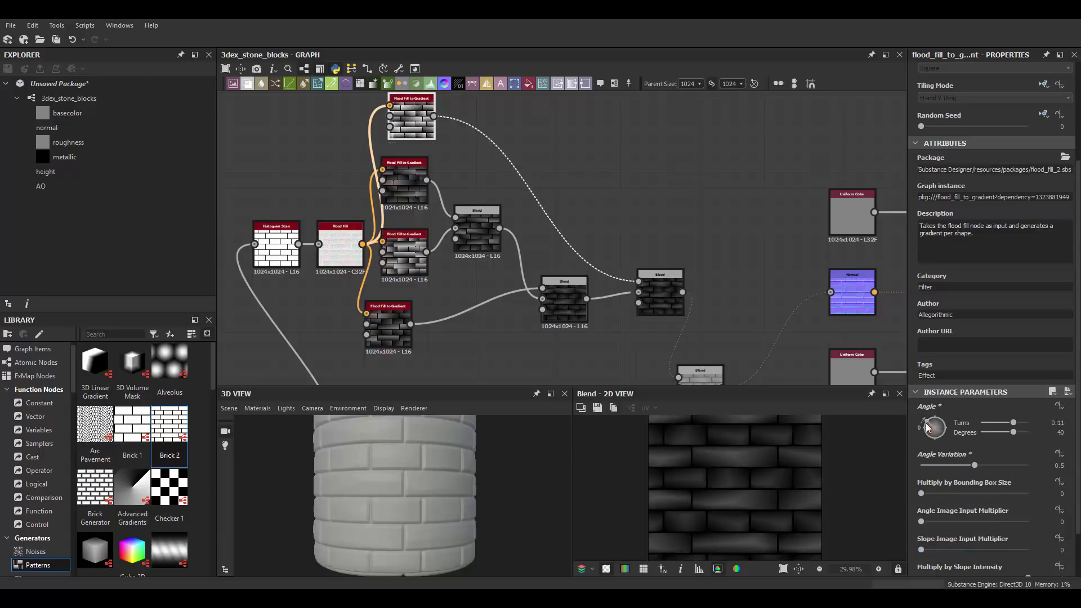
{"action": "middle_click_drag", "start_coordinate": [564, 310], "coordinate": [616, 273]}
{"action": "left_click", "coordinate": [617, 273]}
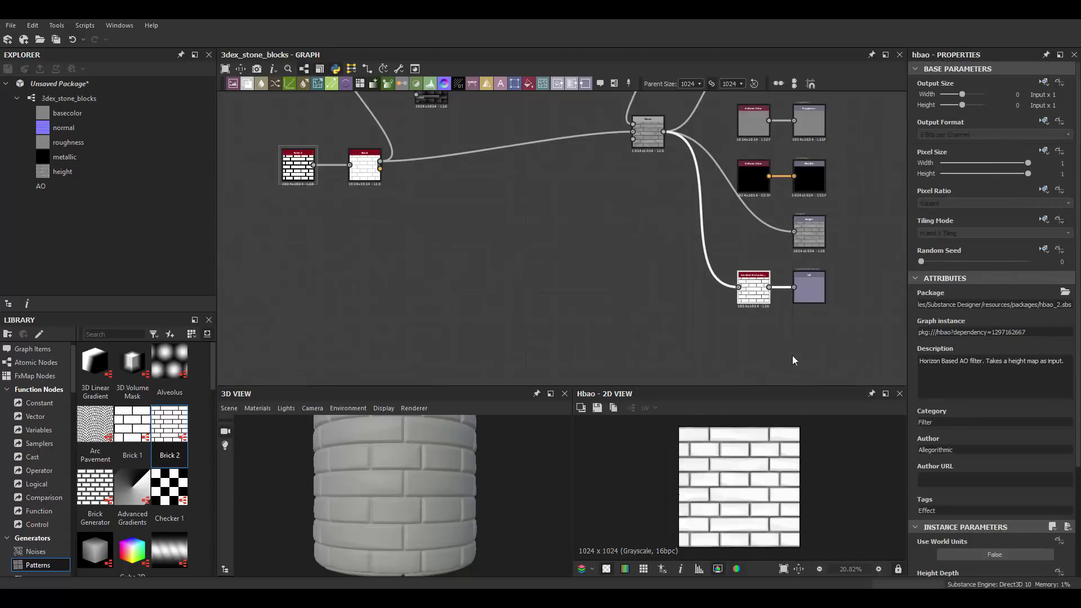
Set the HBAO Height Depth to 0.31 and check the cylinder shading.
{"action": "right_click", "coordinate": [808, 283]}
{"action": "left_click", "coordinate": [753, 289]}
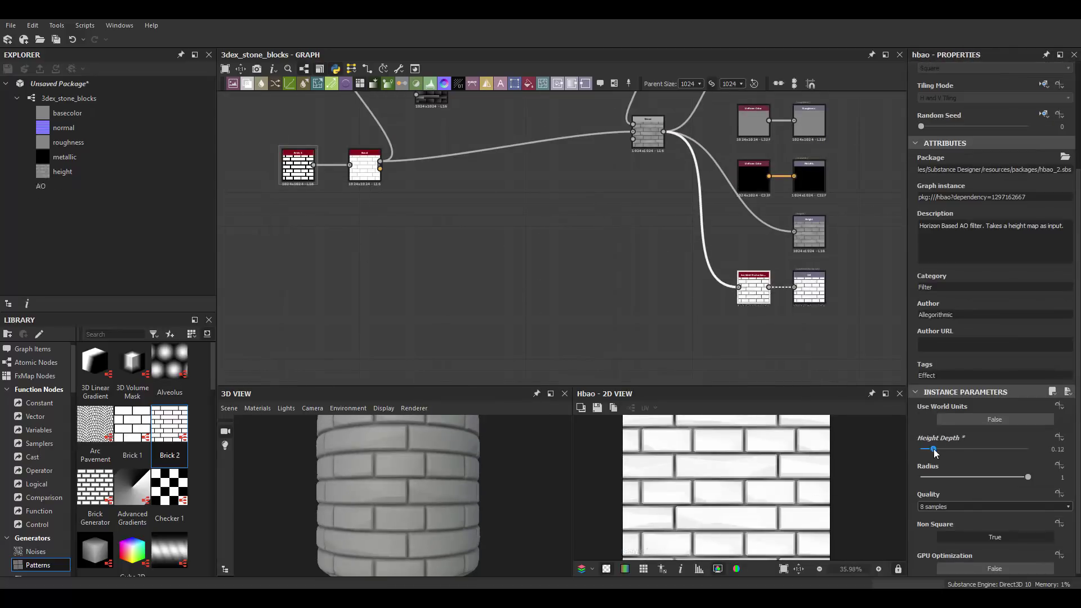
{"action": "left_click_drag", "start_coordinate": [933, 448], "coordinate": [953, 448]}
{"action": "left_click_drag", "start_coordinate": [429, 479], "coordinate": [434, 485]}
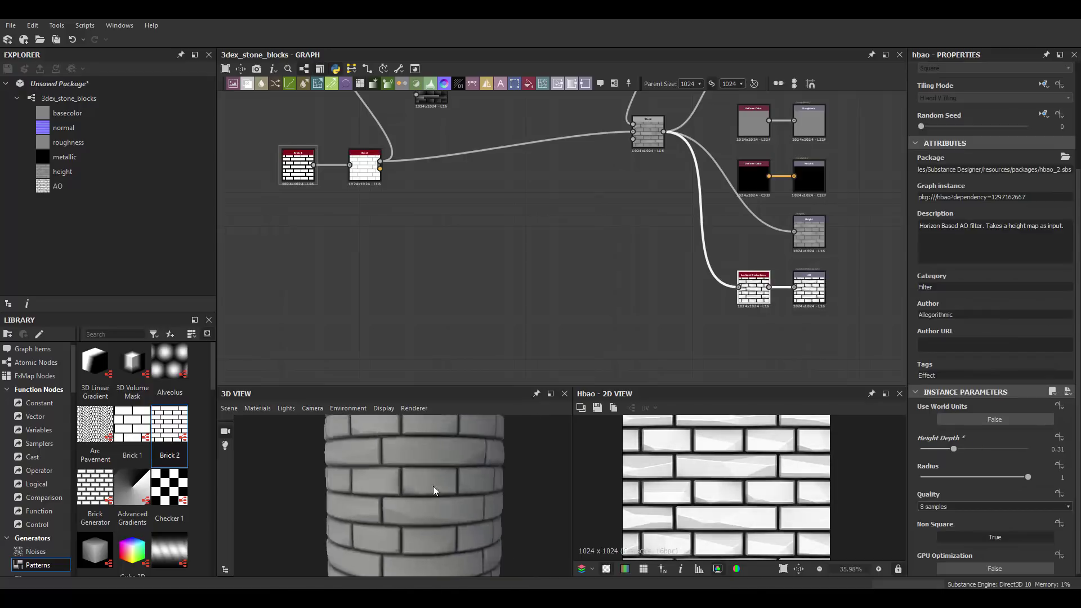
{"action": "scroll", "coordinate": [433, 485], "scroll_direction": "up", "scroll_amount": 3}
{"action": "scroll", "coordinate": [518, 180], "scroll_direction": "down", "scroll_amount": 2}
Set gradient bounding box multiplier 0.55 and slope multiplier 0.2; lower Blend opacity to 0.59.
{"action": "middle_click_drag", "start_coordinate": [517, 180], "coordinate": [456, 181]}
{"action": "scroll", "coordinate": [456, 181], "scroll_direction": "up", "scroll_amount": 2}
{"action": "left_click", "coordinate": [516, 163]}
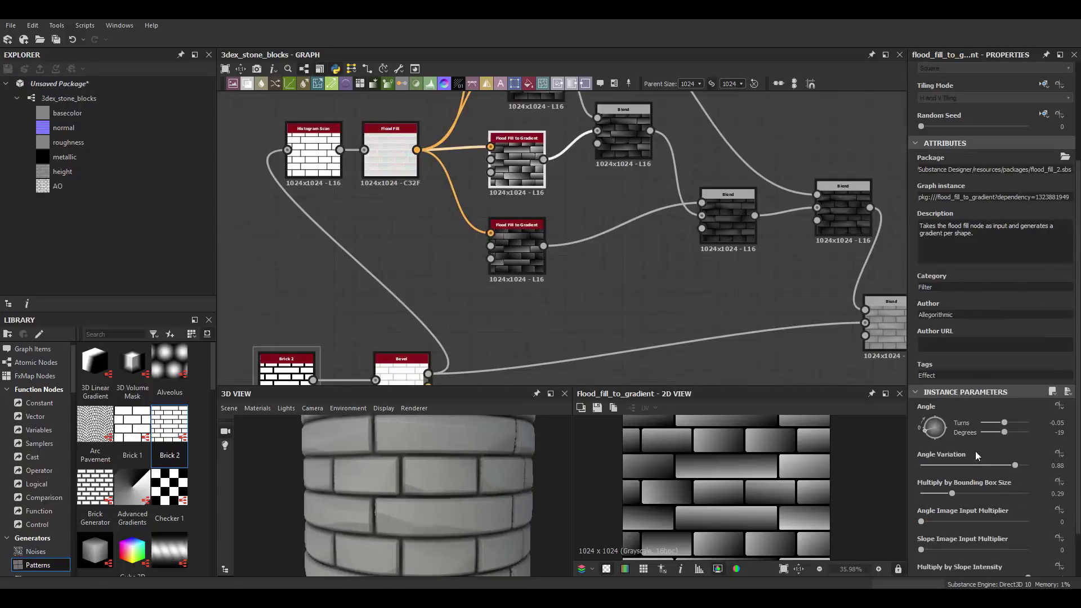
{"action": "left_click_drag", "start_coordinate": [992, 491], "coordinate": [981, 481]}
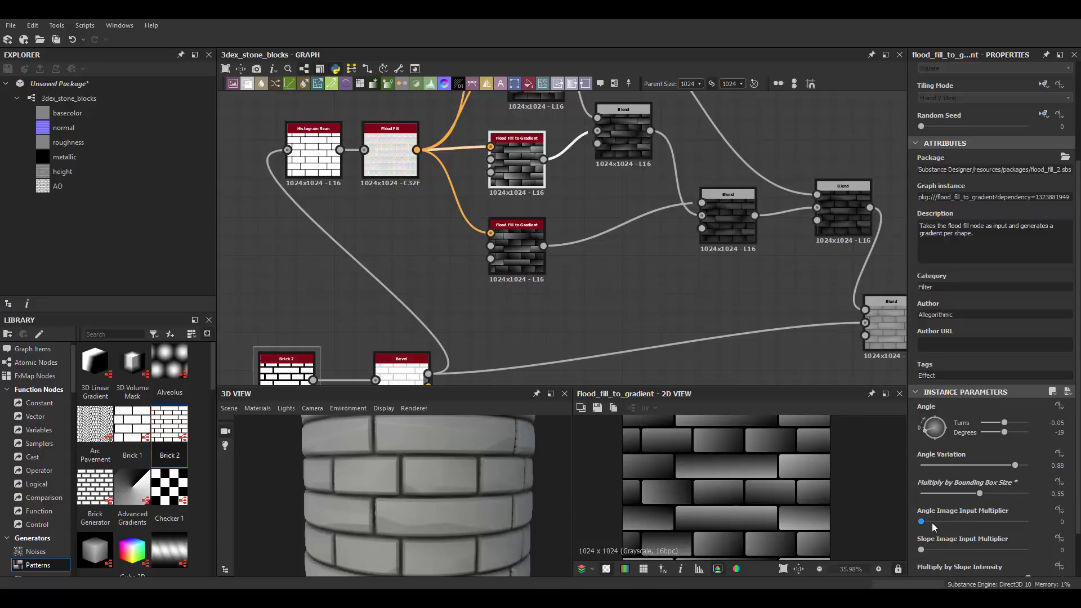
{"action": "left_click", "coordinate": [942, 549]}
{"action": "scroll", "coordinate": [439, 496], "scroll_direction": "down", "scroll_amount": 2}
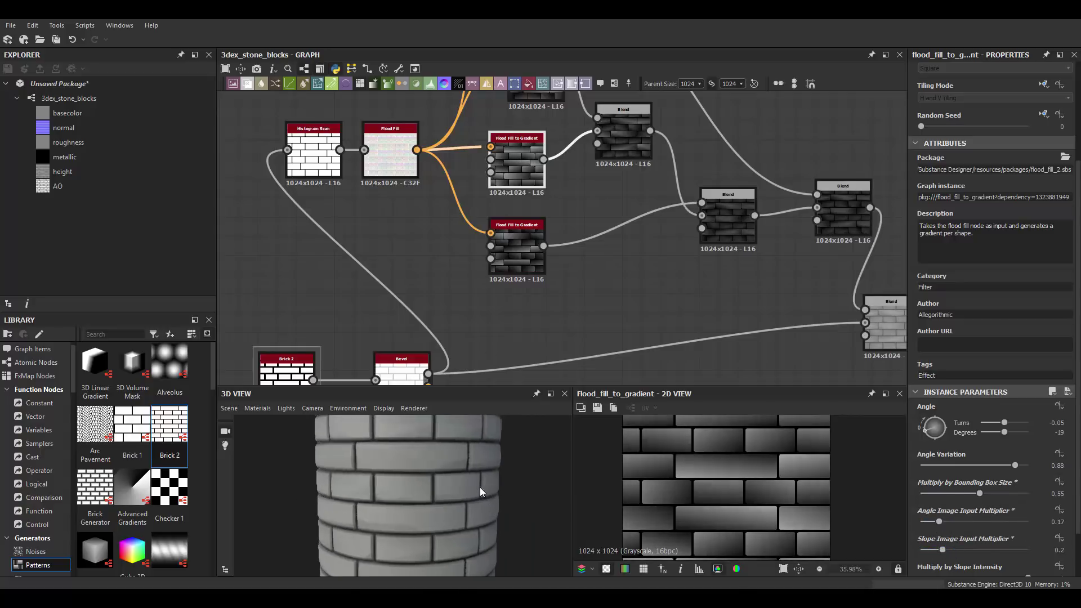
{"action": "scroll", "coordinate": [637, 240], "scroll_direction": "down", "scroll_amount": 1}
{"action": "middle_click_drag", "start_coordinate": [759, 214], "coordinate": [638, 239]}
{"action": "left_click", "coordinate": [726, 337]}
{"action": "left_click_drag", "start_coordinate": [1028, 303], "coordinate": [999, 303]}
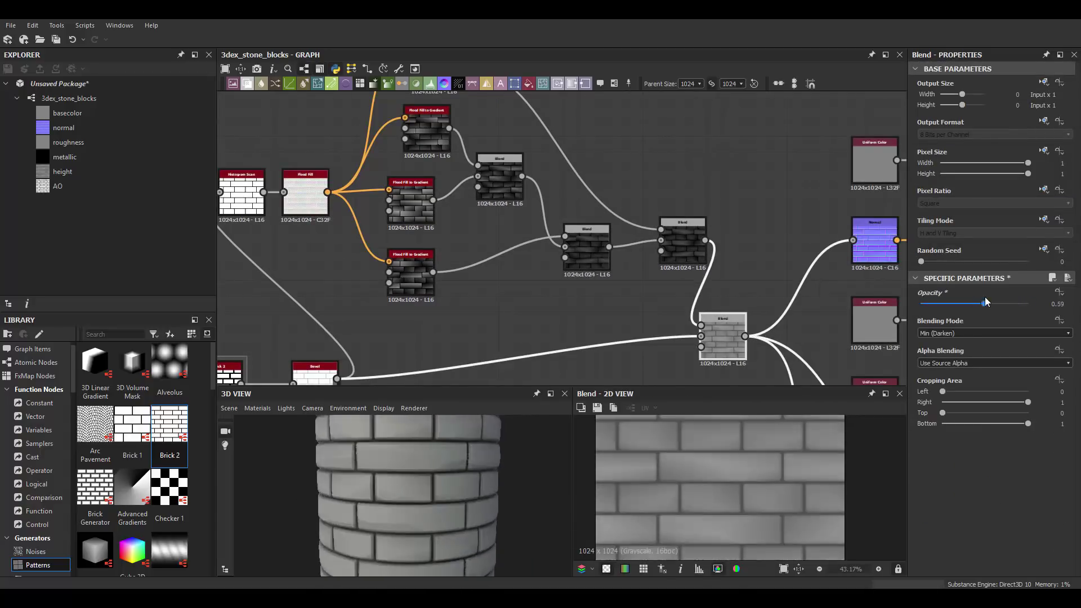
Reduce the Bevel smoothing to about 0.5 and review corner type options.
{"action": "double_click", "coordinate": [315, 371]}
{"action": "scroll", "coordinate": [990, 337], "scroll_direction": "down", "scroll_amount": 3}
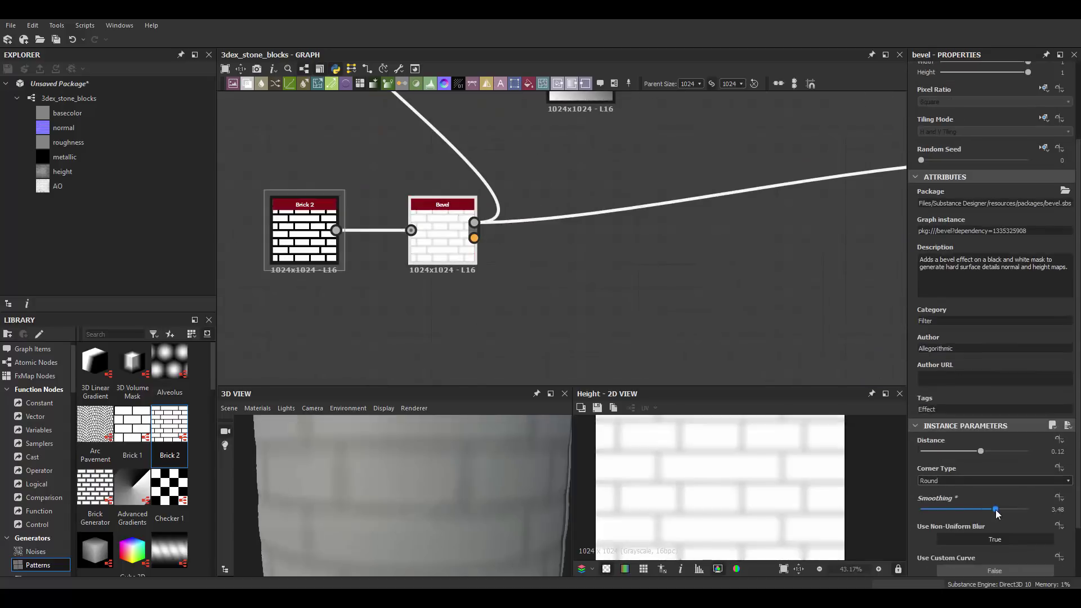
{"action": "left_click_drag", "start_coordinate": [923, 508], "coordinate": [936, 510]}
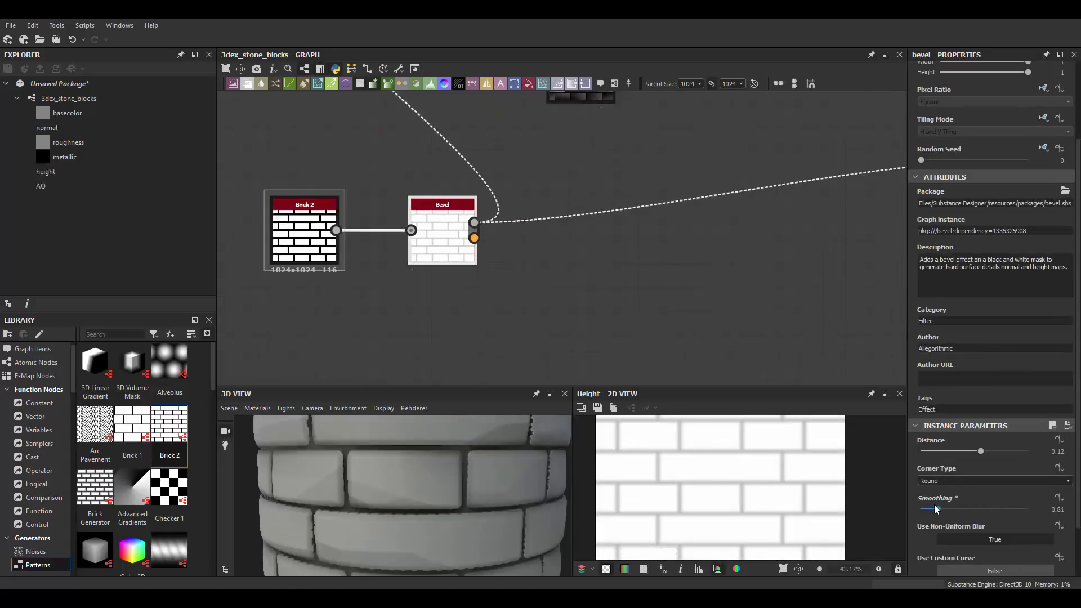
{"action": "scroll", "coordinate": [965, 519], "scroll_direction": "down", "scroll_amount": 2}
{"action": "left_click", "coordinate": [946, 417]}
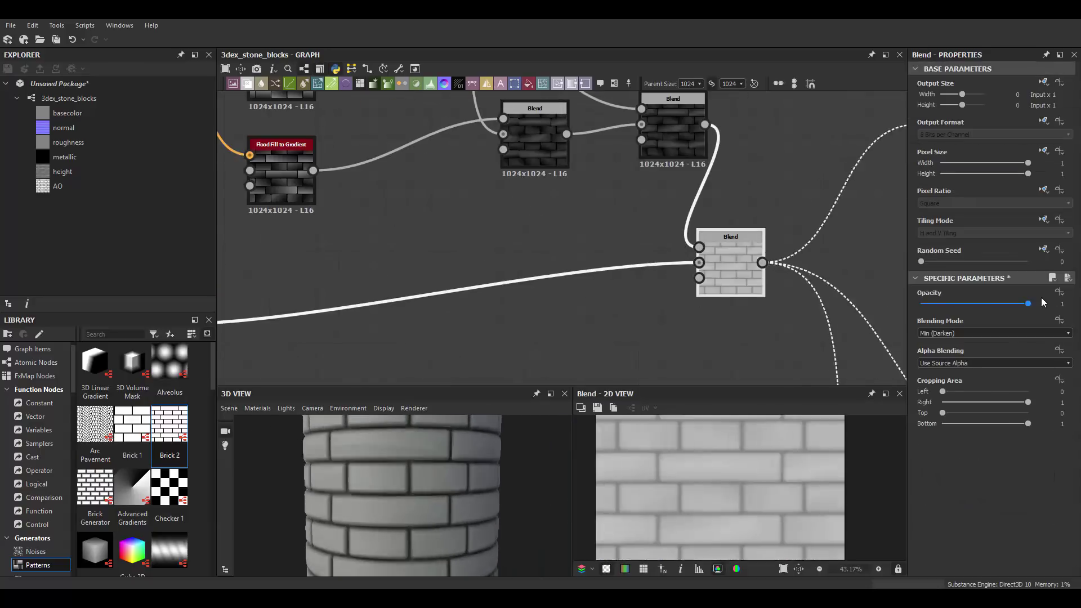
Switch the gradient Blend to Multiply at 0.89 opacity.
{"action": "left_click", "coordinate": [941, 332]}
{"action": "left_click", "coordinate": [954, 352]}
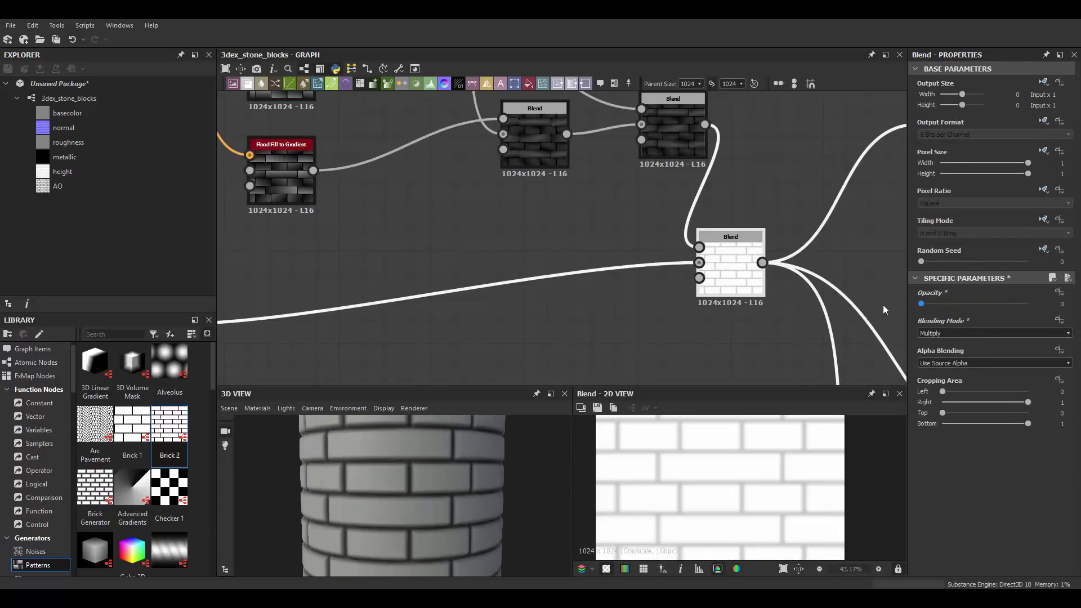
{"action": "left_click_drag", "start_coordinate": [997, 304], "coordinate": [1016, 304]}
{"action": "scroll", "coordinate": [428, 489], "scroll_direction": "up", "scroll_amount": 3}
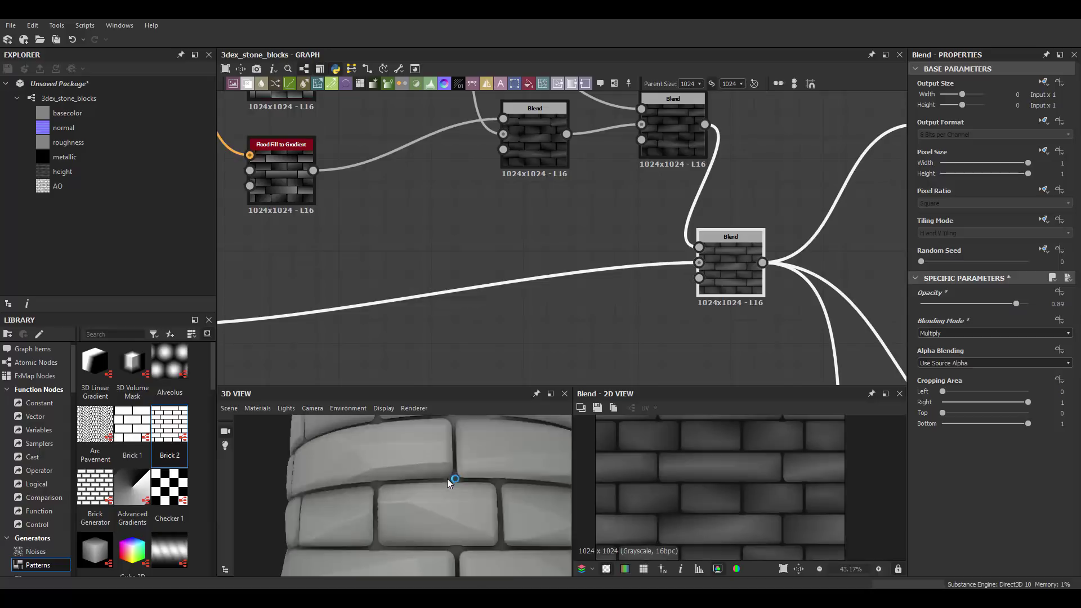
{"action": "scroll", "coordinate": [445, 476], "scroll_direction": "down", "scroll_amount": 4}
{"action": "scroll", "coordinate": [563, 237], "scroll_direction": "down", "scroll_amount": 3}
{"action": "scroll", "coordinate": [619, 225], "scroll_direction": "up", "scroll_amount": 3}
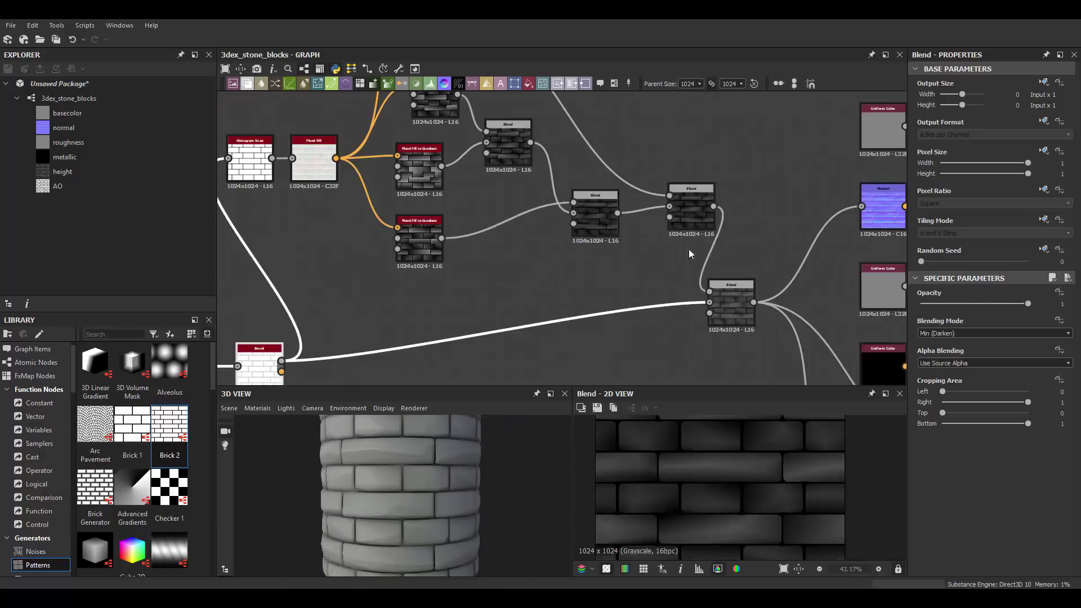
{"action": "left_click", "coordinate": [647, 214]}
Add a Warp after the Blend with a Perlin Noise plugged into it.
{"action": "key", "text": "space"}
{"action": "type", "text": "warp"}
{"action": "key", "text": "Return"}
{"action": "left_click_drag", "start_coordinate": [759, 209], "coordinate": [742, 250]}
{"action": "left_click", "coordinate": [765, 271]}
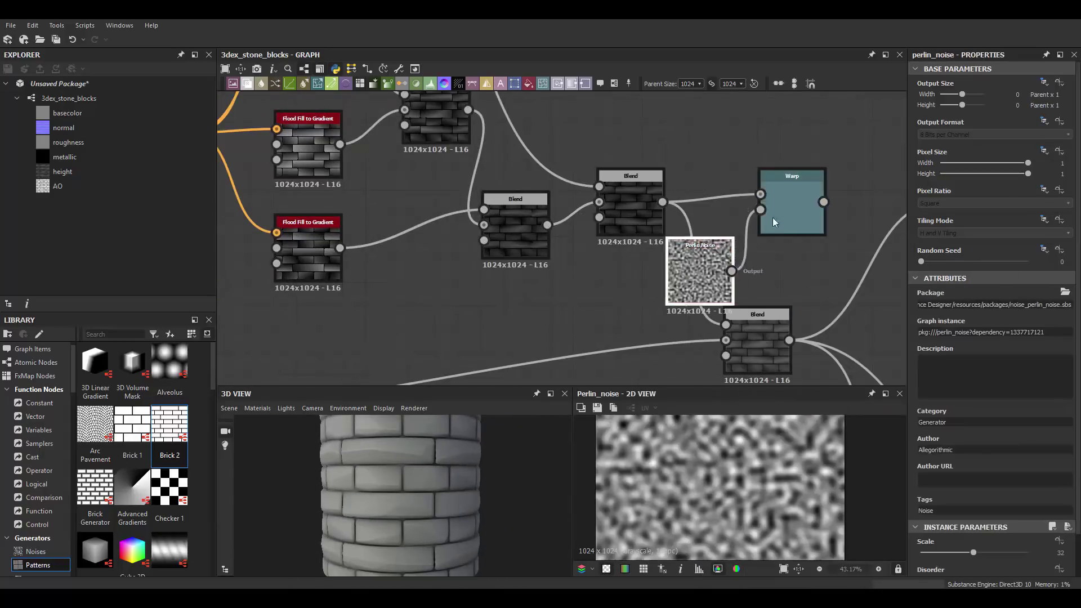
{"action": "left_click_drag", "start_coordinate": [928, 304], "coordinate": [931, 303]}
{"action": "left_click_drag", "start_coordinate": [699, 276], "coordinate": [609, 301]}
Drop the Perlin Noise scale to 7 while keeping the Warp intensity subtle.
{"action": "left_click_drag", "start_coordinate": [792, 203], "coordinate": [726, 234]}
{"action": "left_click", "coordinate": [609, 298]}
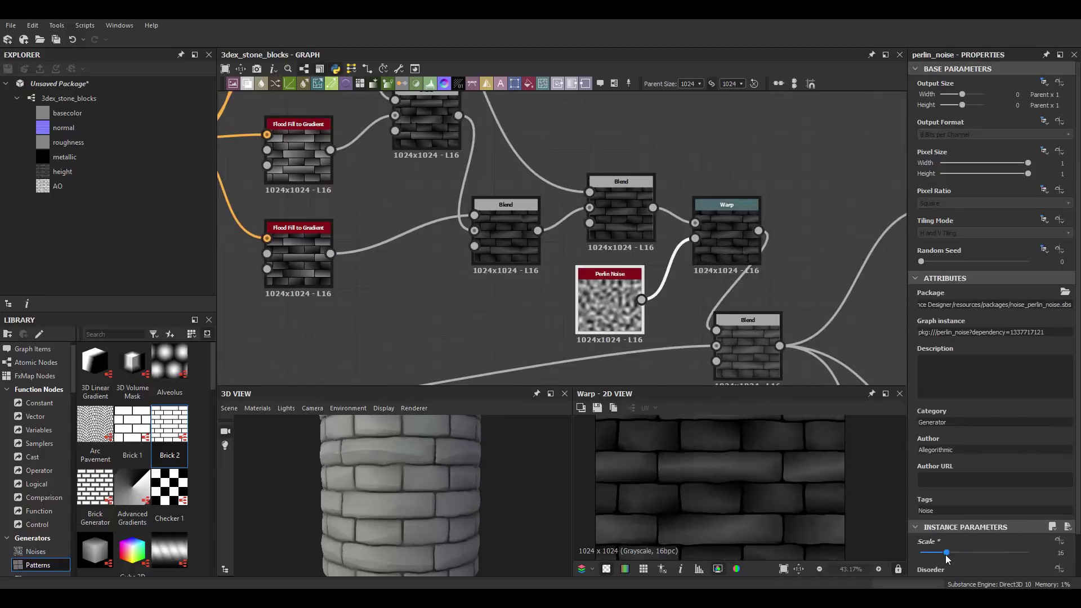
{"action": "left_click", "coordinate": [726, 225]}
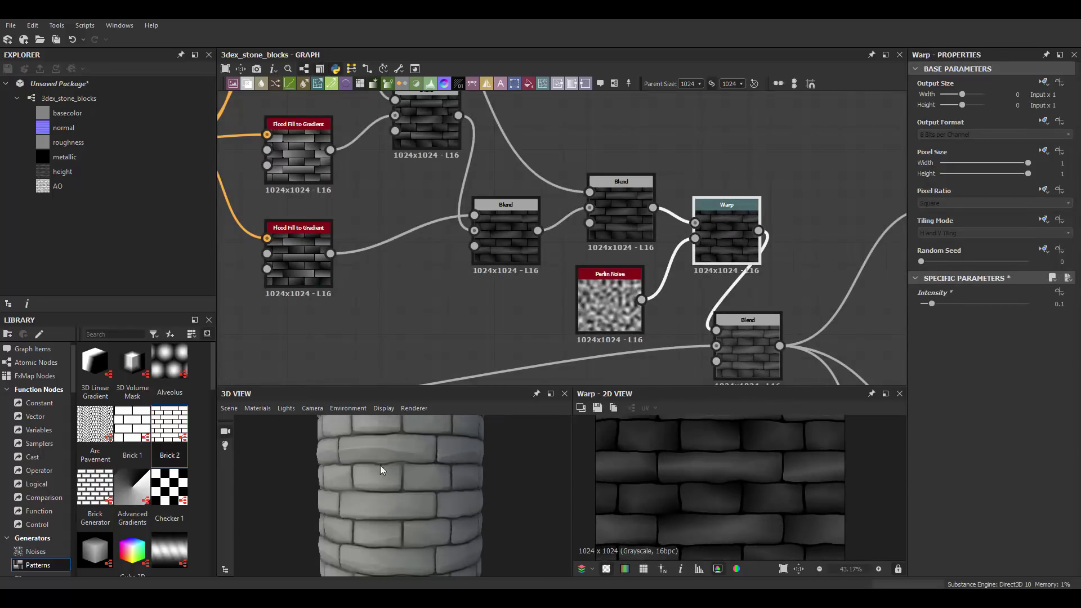
{"action": "left_click", "coordinate": [610, 298]}
{"action": "left_click_drag", "start_coordinate": [938, 509], "coordinate": [930, 507]}
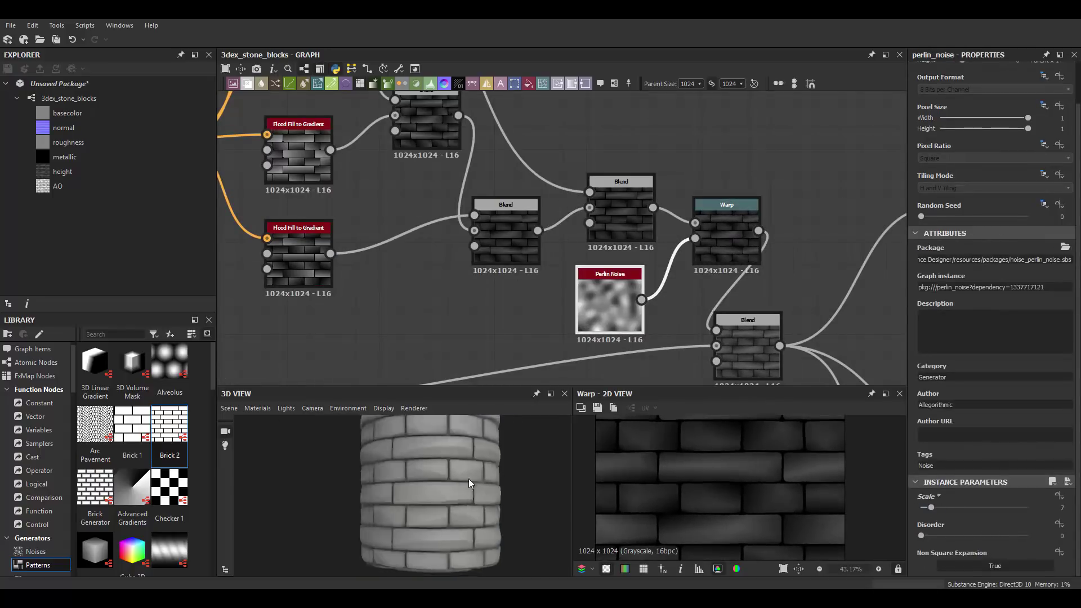
{"action": "scroll", "coordinate": [619, 242], "scroll_direction": "down", "scroll_amount": 5}
{"action": "scroll", "coordinate": [619, 242], "scroll_direction": "up", "scroll_amount": 5}
{"action": "key", "text": "space"}
Add a Slope Blur Grayscale driven by a second Perlin Noise, Mode Min, Samples 32, lower intensity.
{"action": "type", "text": "sl"}
{"action": "left_click", "coordinate": [690, 273]}
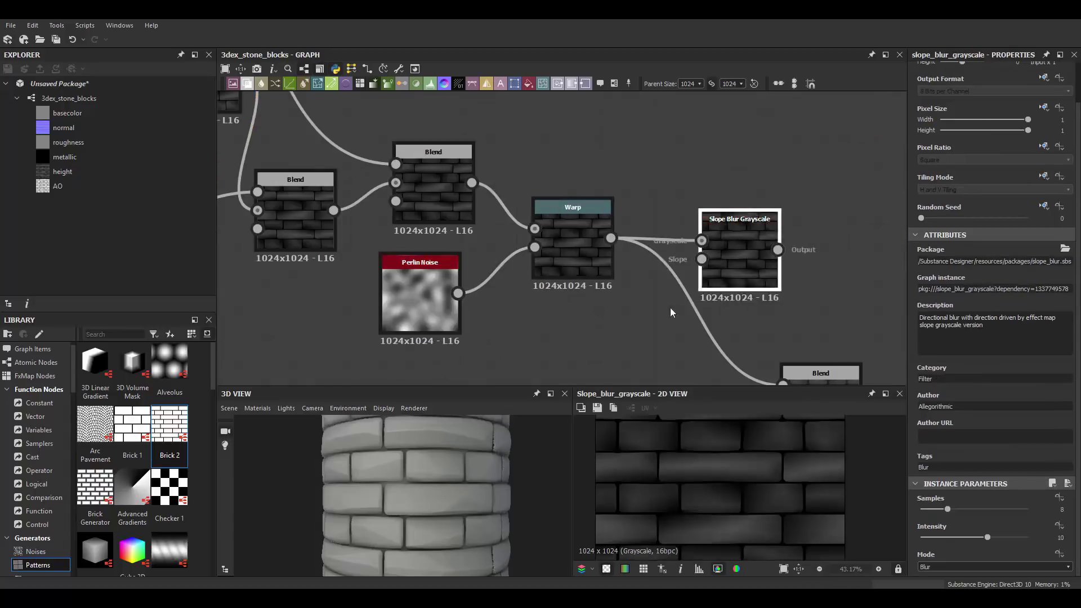
{"action": "key", "text": "ctrl+v"}
{"action": "left_click_drag", "start_coordinate": [670, 299], "coordinate": [813, 267]}
{"action": "scroll", "coordinate": [940, 567], "scroll_direction": "down", "scroll_amount": 1}
{"action": "middle_click_drag", "start_coordinate": [780, 210], "coordinate": [783, 184]}
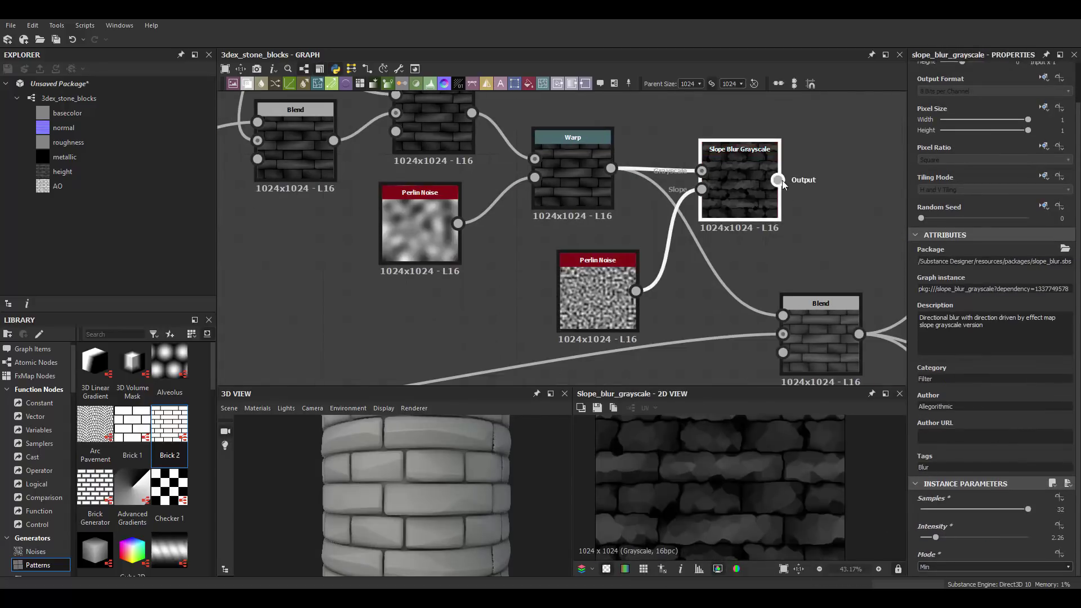
{"action": "left_click_drag", "start_coordinate": [925, 540], "coordinate": [920, 537]}
Blend the slope blur back over the Warp at 0.21 opacity.
{"action": "left_click", "coordinate": [598, 290]}
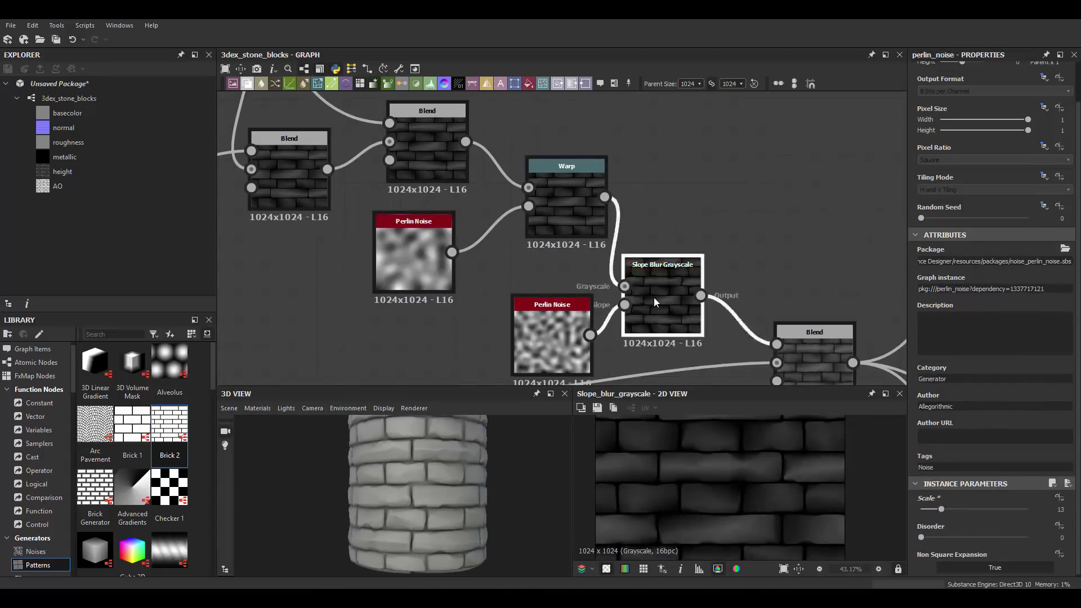
{"action": "key", "text": "ctrl+v"}
{"action": "left_click", "coordinate": [758, 227]}
{"action": "left_click", "coordinate": [946, 304]}
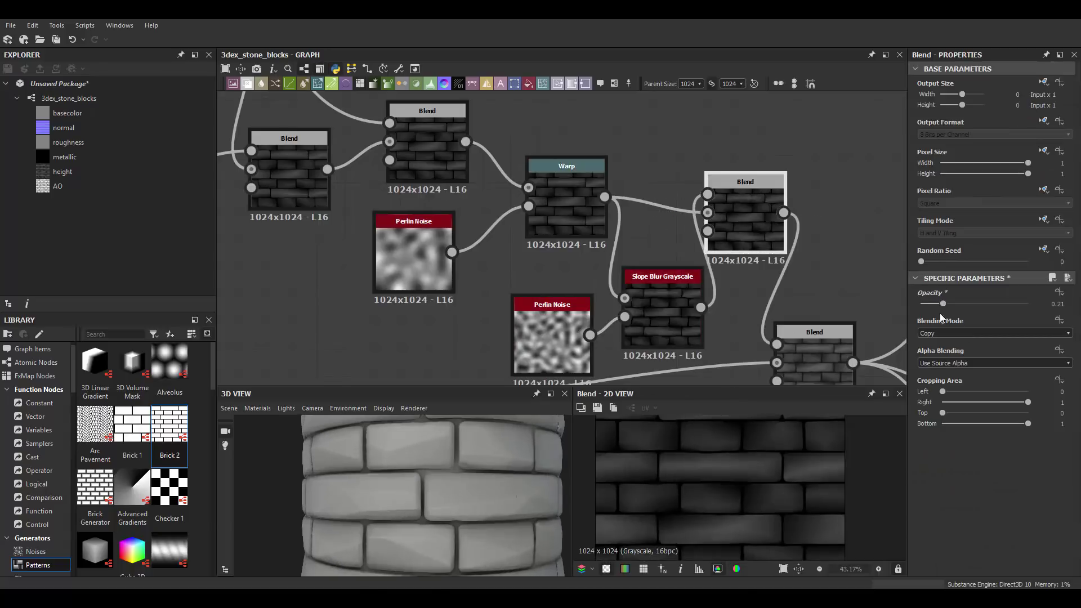
{"action": "left_click", "coordinate": [663, 318]}
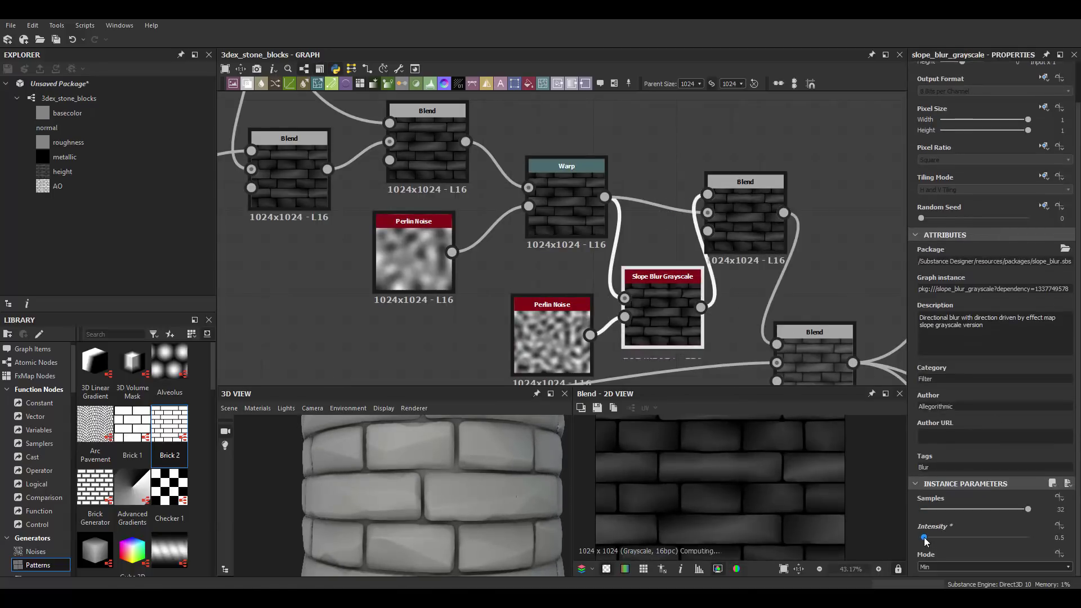
{"action": "scroll", "coordinate": [456, 492], "scroll_direction": "down", "scroll_amount": 3}
{"action": "scroll", "coordinate": [447, 489], "scroll_direction": "down", "scroll_amount": 1}
{"action": "scroll", "coordinate": [837, 275], "scroll_direction": "down", "scroll_amount": 4}
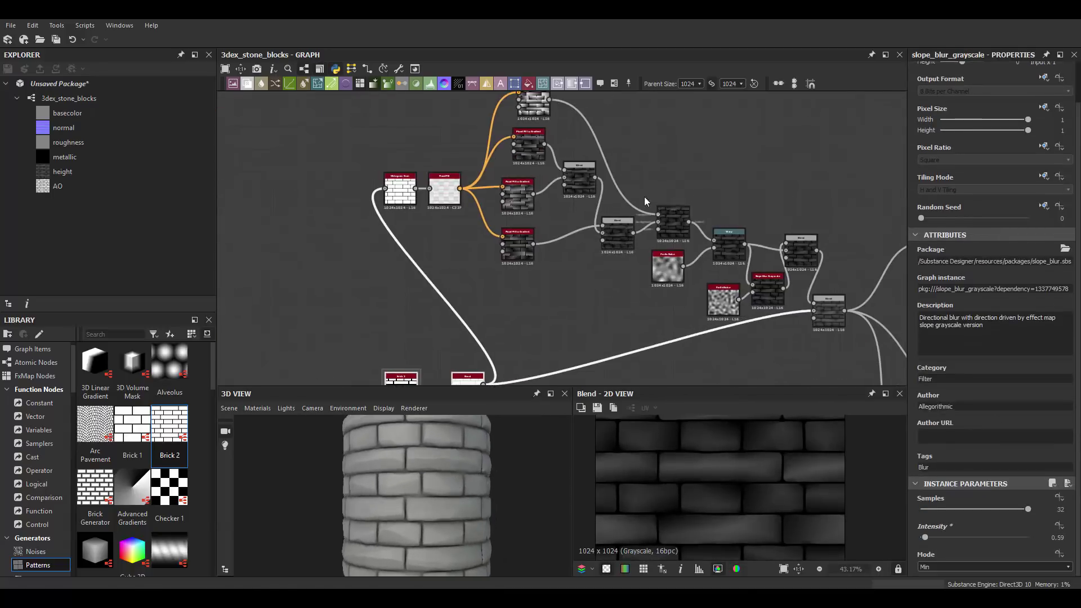
Create a new stone_variation graph from the selected variation nodes.
{"action": "key", "text": "ctrl+a"}
{"action": "right_click", "coordinate": [707, 248]}
{"action": "left_click", "coordinate": [774, 429]}
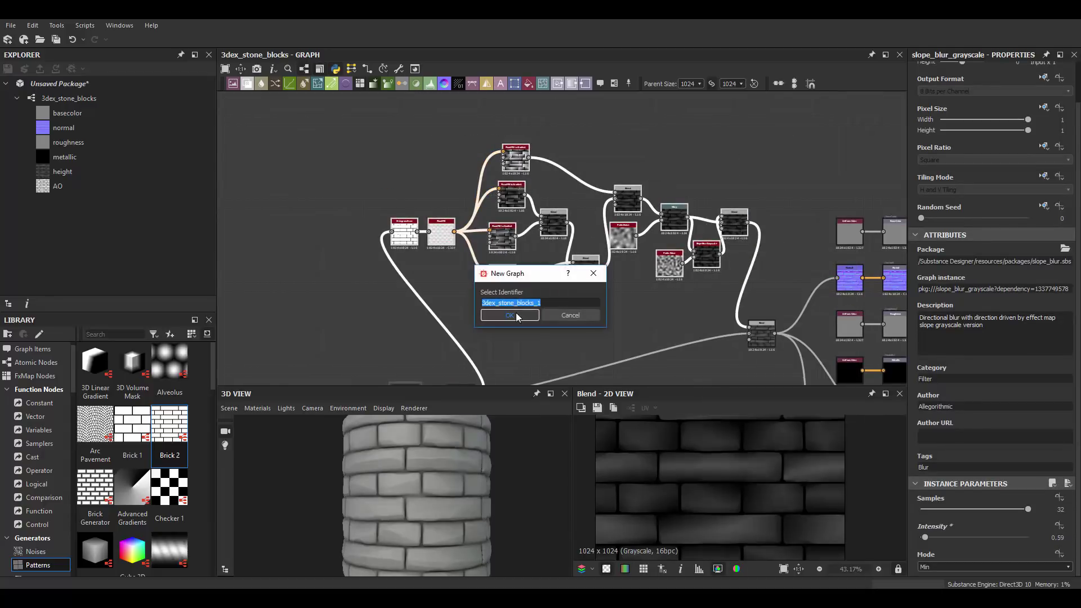
Add Input and Output nodes to stone_variation, then place it between Bevel and Blend.
{"action": "double_click", "coordinate": [206, 200]}
{"action": "right_click", "coordinate": [370, 211]}
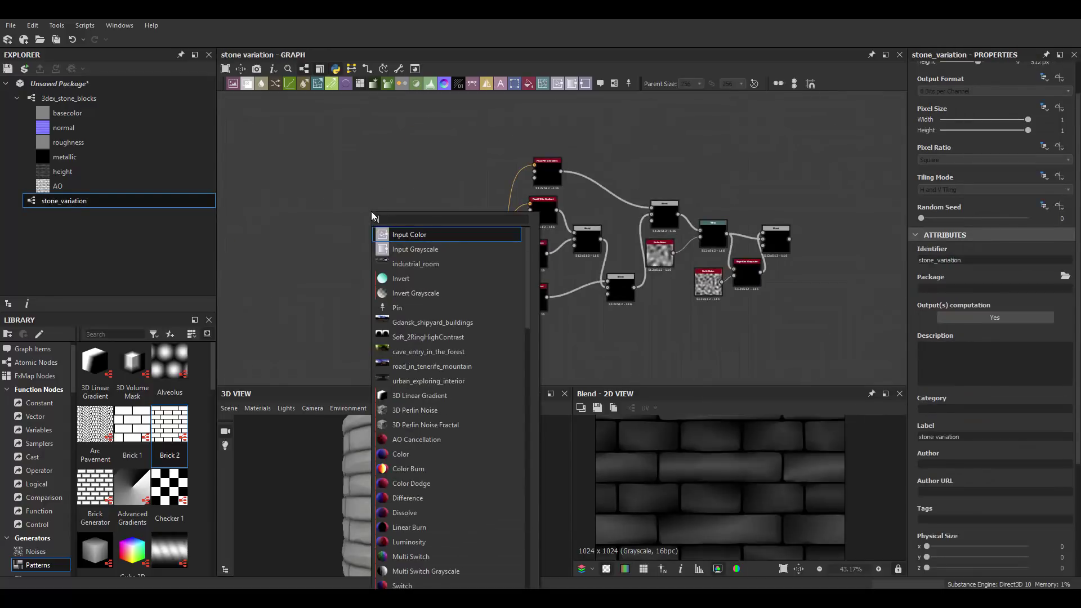
{"action": "left_click", "coordinate": [479, 249]}
{"action": "key", "text": "space"}
{"action": "type", "text": "output"}
{"action": "key", "text": "Return"}
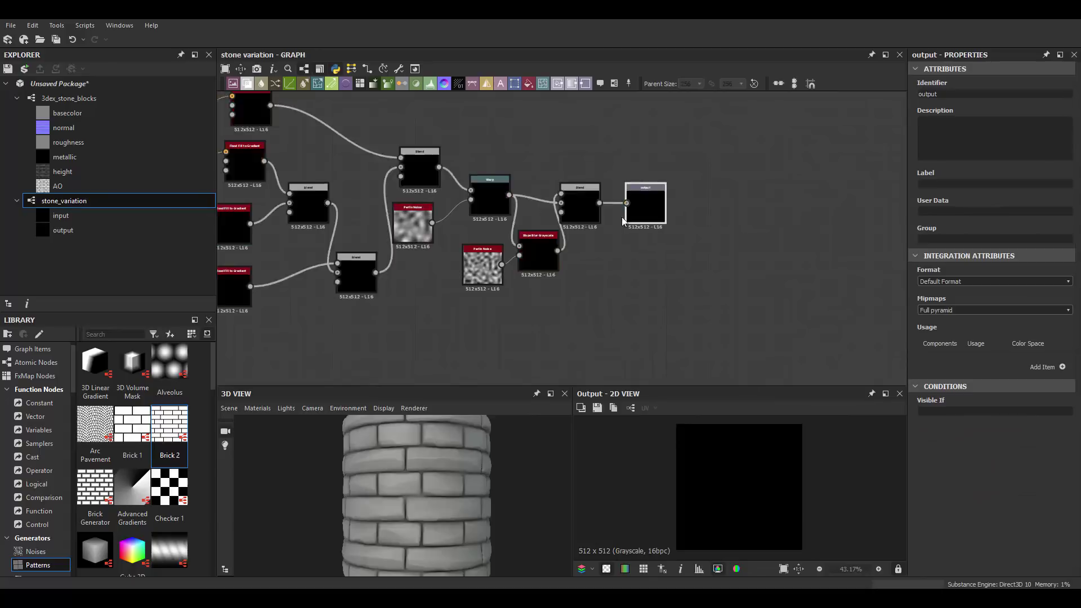
{"action": "double_click", "coordinate": [69, 98]}
{"action": "left_click_drag", "start_coordinate": [54, 204], "coordinate": [510, 285]}
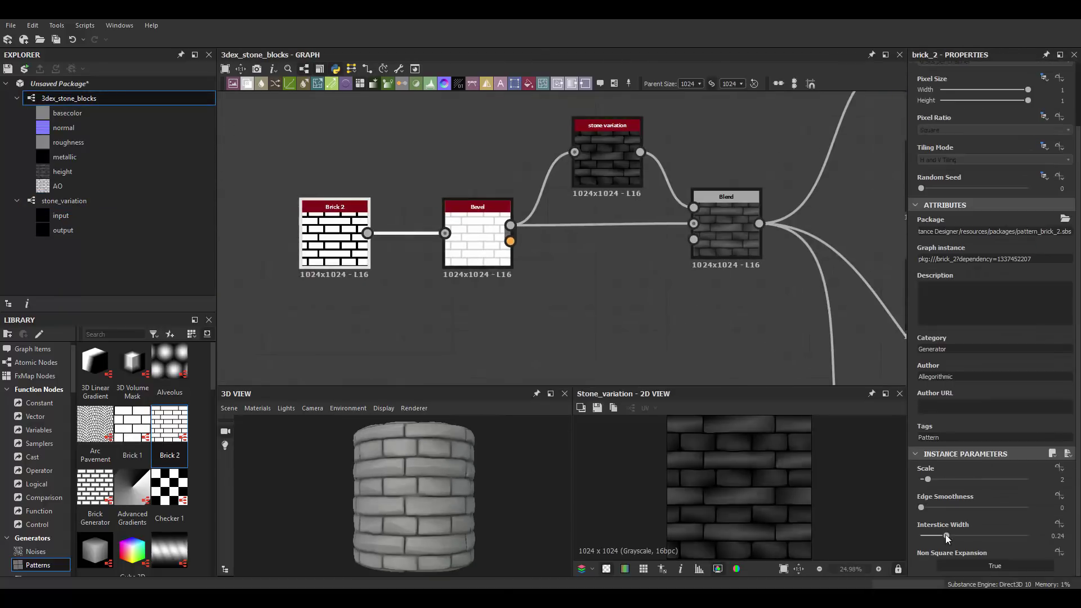
Narrow the gaps between bricks and shift the gradient's light key toward yellow.
{"action": "left_click_drag", "start_coordinate": [955, 537], "coordinate": [949, 538]}
{"action": "scroll", "coordinate": [369, 198], "scroll_direction": "down", "scroll_amount": 3}
{"action": "scroll", "coordinate": [688, 198], "scroll_direction": "up", "scroll_amount": 1}
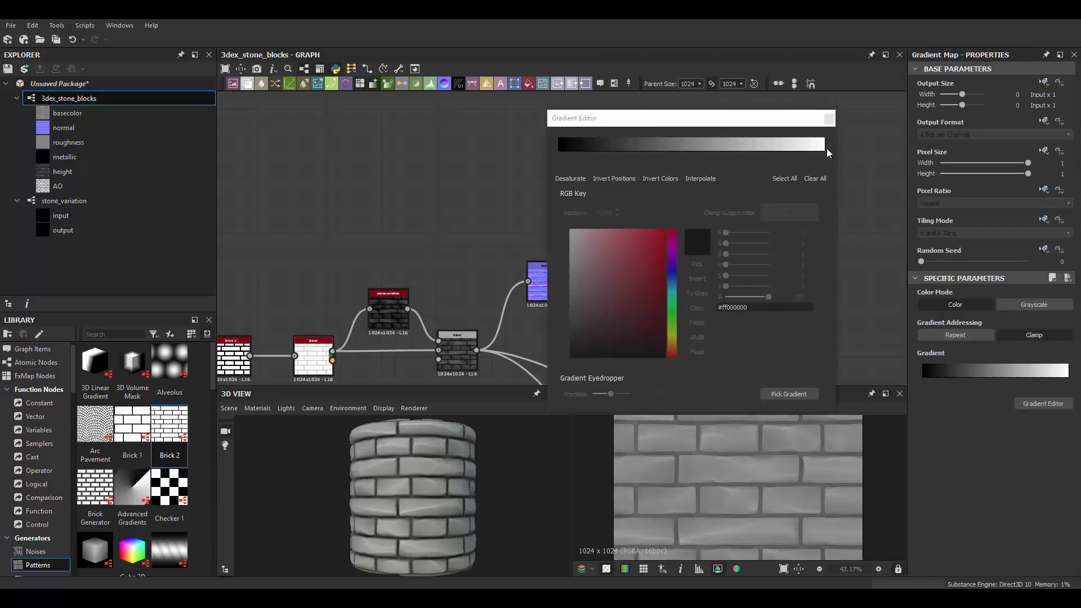
{"action": "left_click", "coordinate": [672, 338]}
{"action": "left_click", "coordinate": [613, 248]}
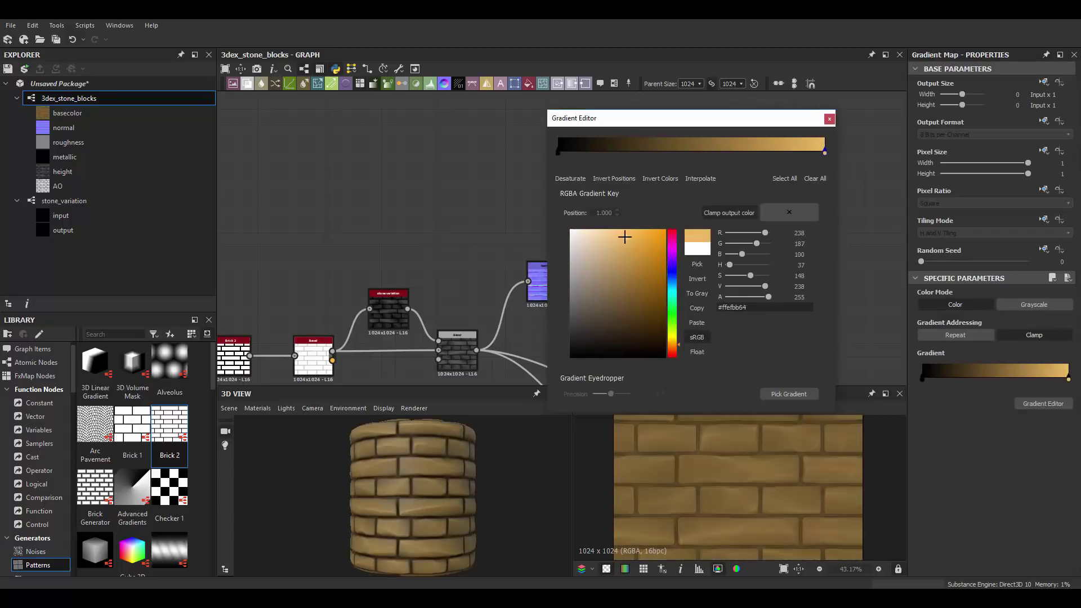
{"action": "left_click_drag", "start_coordinate": [678, 346], "coordinate": [680, 341]}
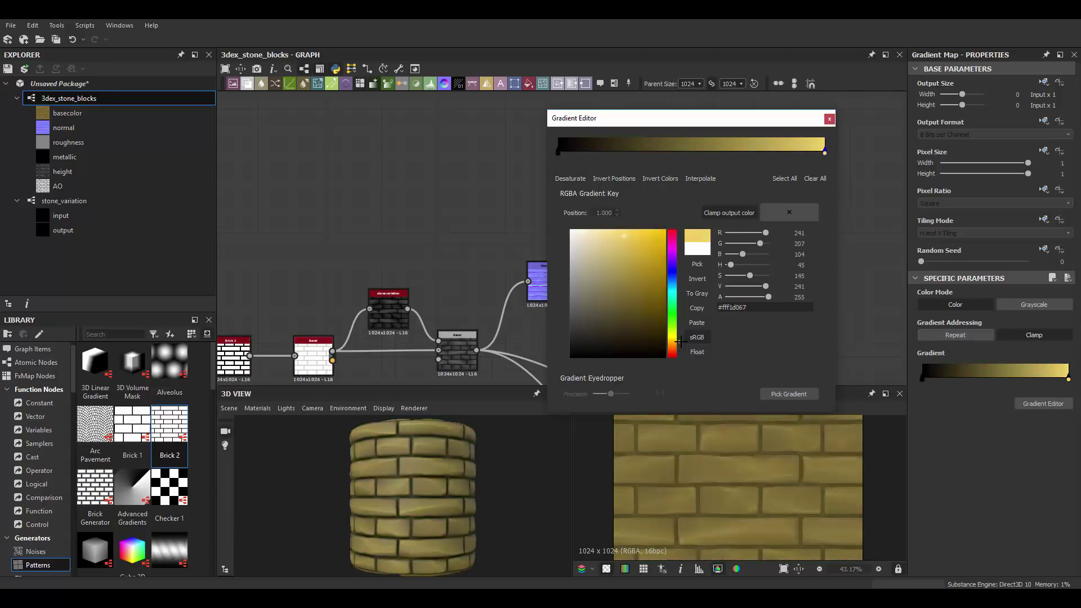
Set the gradient's dark end to deep brown and its light end to golden tan.
{"action": "left_click", "coordinate": [606, 292]}
{"action": "left_click", "coordinate": [615, 315]}
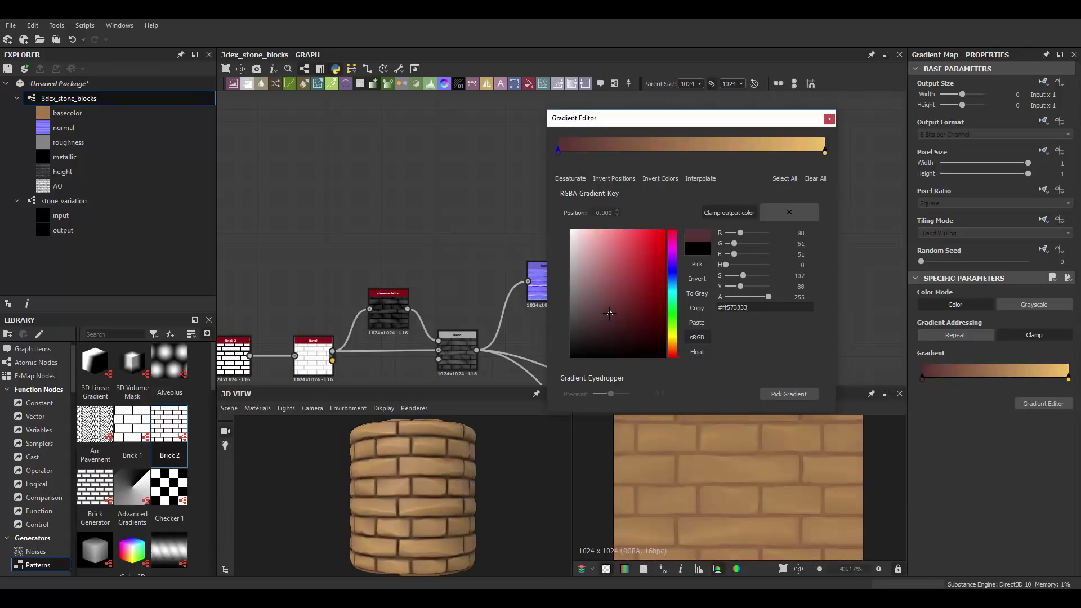
{"action": "left_click_drag", "start_coordinate": [672, 355], "coordinate": [672, 350]}
{"action": "scroll", "coordinate": [412, 488], "scroll_direction": "up", "scroll_amount": 2}
{"action": "scroll", "coordinate": [413, 488], "scroll_direction": "down", "scroll_amount": 2}
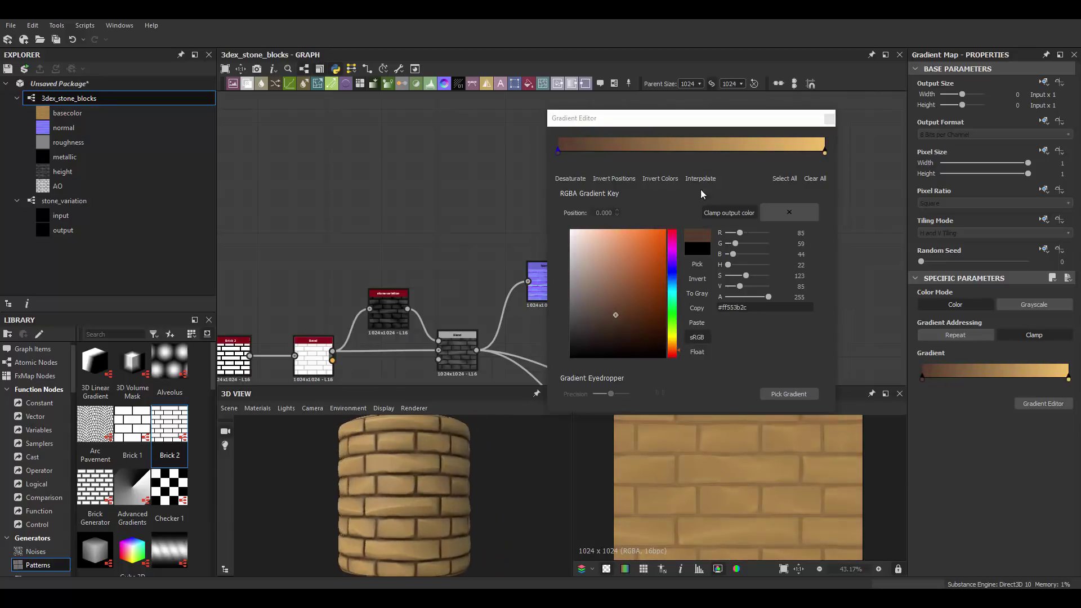
{"action": "left_click", "coordinate": [541, 224]}
{"action": "scroll", "coordinate": [541, 224], "scroll_direction": "up", "scroll_amount": 3}
{"action": "left_click", "coordinate": [1058, 380]}
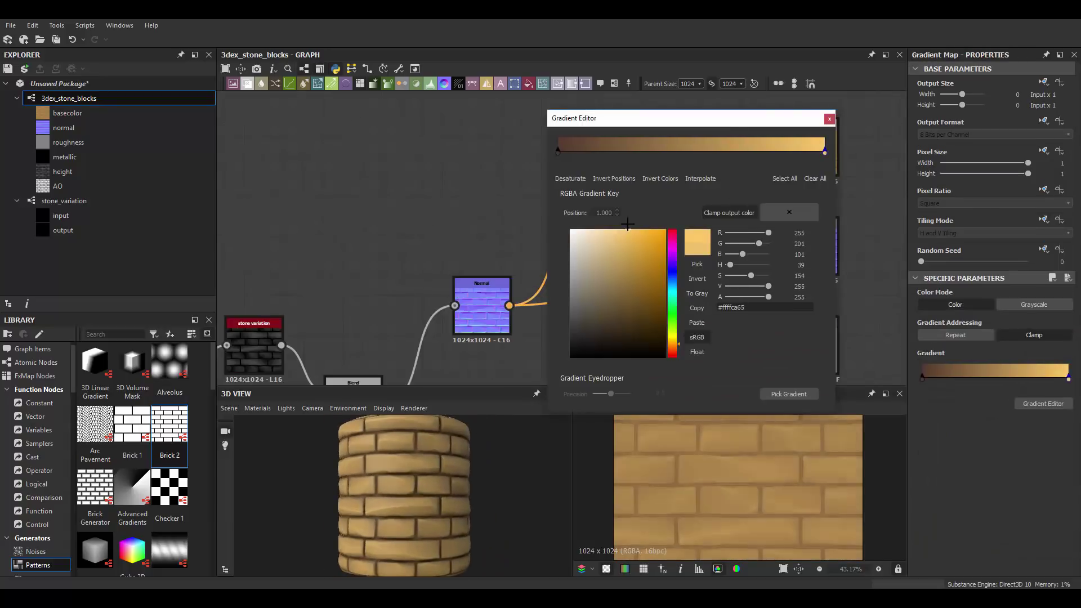
{"action": "left_click", "coordinate": [829, 119]}
Lower the HBAO Height Depth to about 0.27 and add a Brick 1 node.
{"action": "scroll", "coordinate": [619, 226], "scroll_direction": "down", "scroll_amount": 3}
{"action": "left_click", "coordinate": [761, 350]}
{"action": "scroll", "coordinate": [953, 450], "scroll_direction": "down", "scroll_amount": 5}
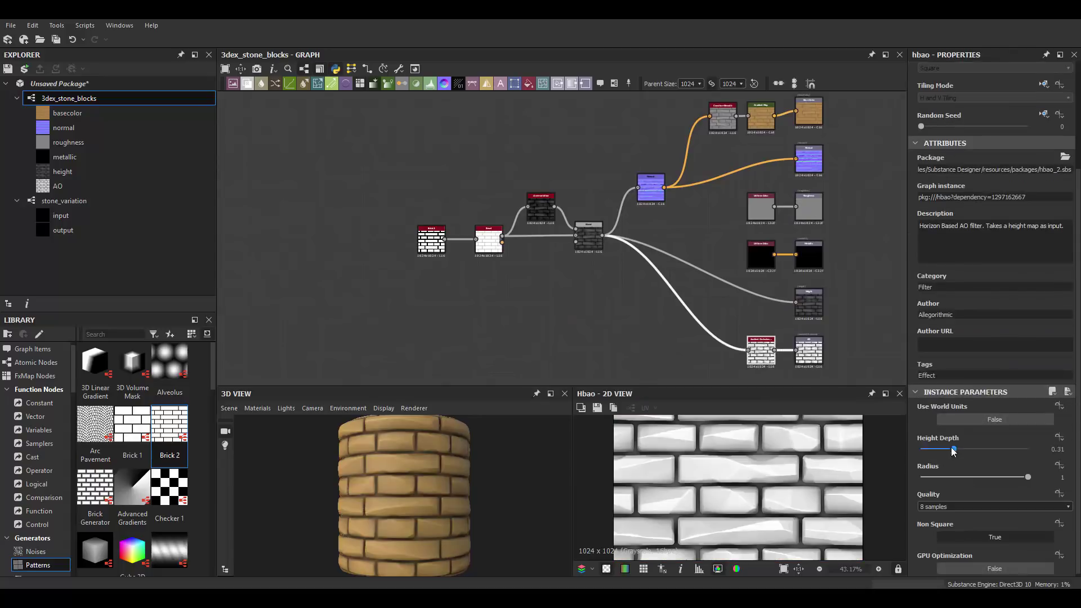
{"action": "left_click_drag", "start_coordinate": [953, 450], "coordinate": [945, 448]}
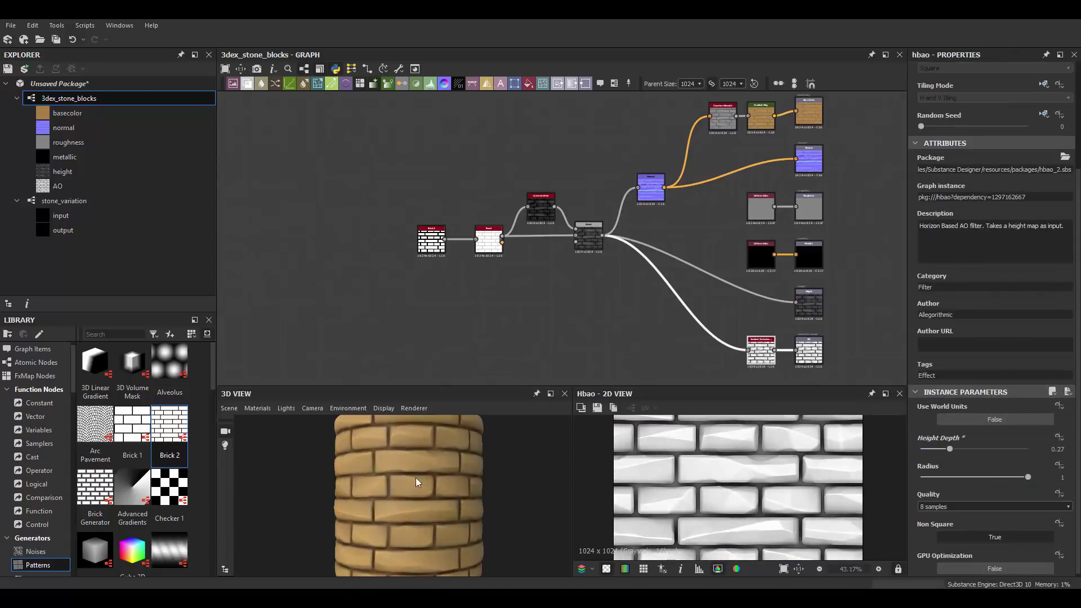
{"action": "scroll", "coordinate": [410, 289], "scroll_direction": "up", "scroll_amount": 3}
{"action": "scroll", "coordinate": [132, 451], "scroll_direction": "down", "scroll_amount": 1}
{"action": "left_click_drag", "start_coordinate": [132, 382], "coordinate": [461, 313]}
Replace Brick 1 with Brick 2 and blend its stone variation with the original.
{"action": "key", "text": "Delete"}
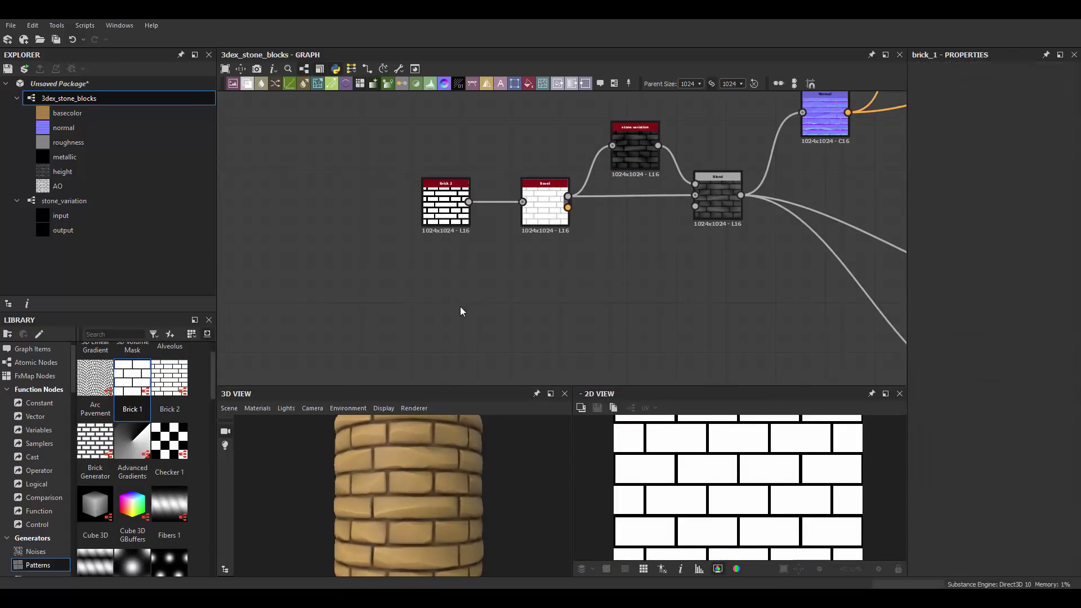
{"action": "mouse_move", "coordinate": [169, 377]}
{"action": "left_mouse_down"}
{"action": "mouse_move", "coordinate": [486, 279]}
{"action": "mouse_move", "coordinate": [517, 320]}
{"action": "left_mouse_up"}
{"action": "left_click", "coordinate": [632, 147]}
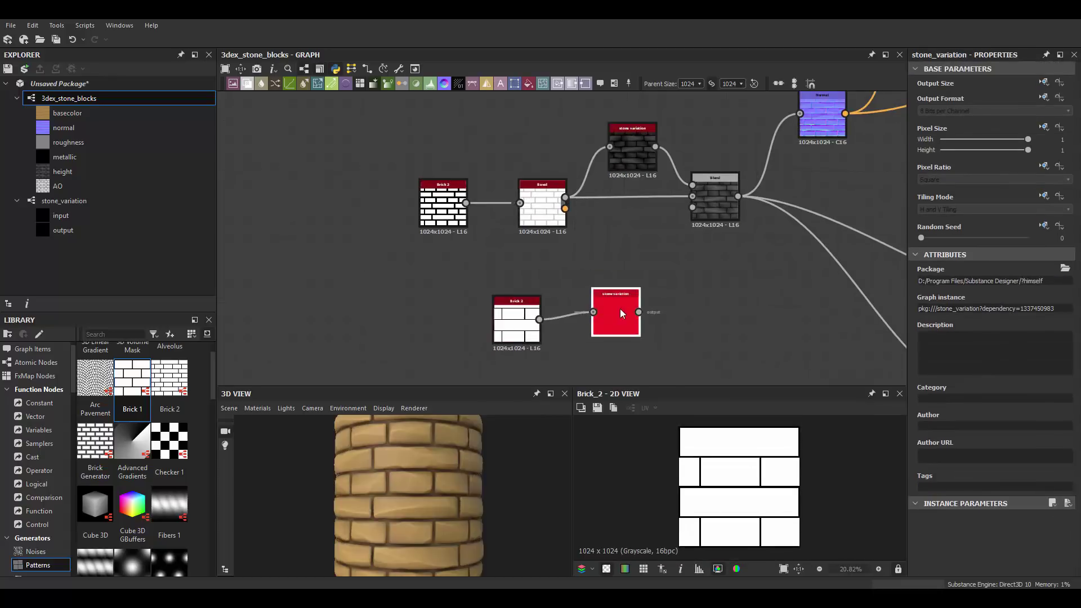
{"action": "left_click", "coordinate": [715, 200]}
Set the new Blend's Cropping Area Top to 0.5 so larger blocks fill the lower half.
{"action": "scroll", "coordinate": [652, 234], "scroll_direction": "up", "scroll_amount": 1}
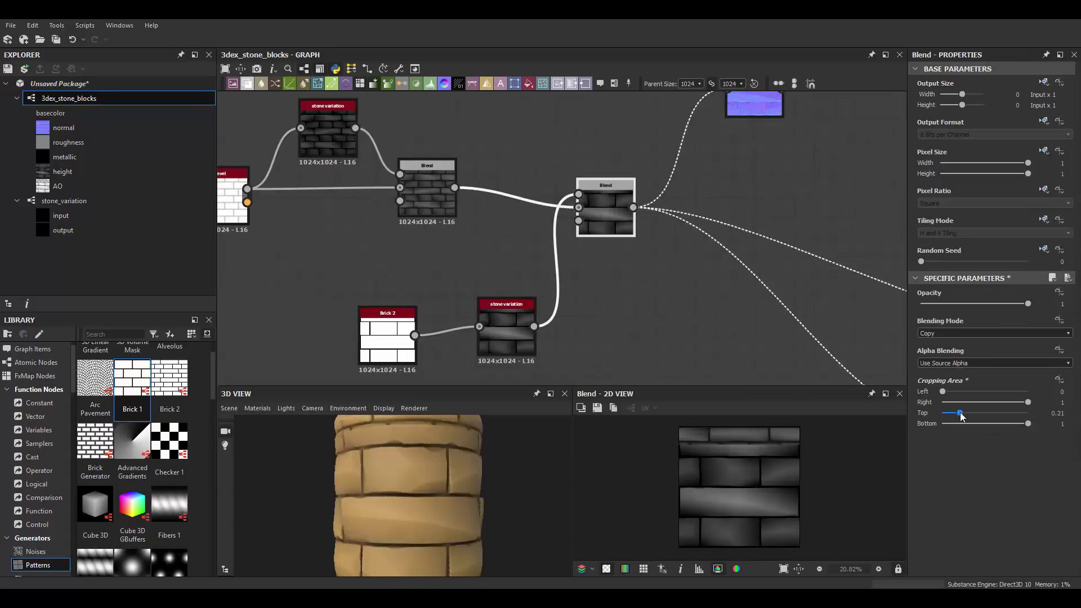
{"action": "left_click_drag", "start_coordinate": [961, 416], "coordinate": [963, 416]}
{"action": "left_click_drag", "start_coordinate": [986, 417], "coordinate": [984, 416]}
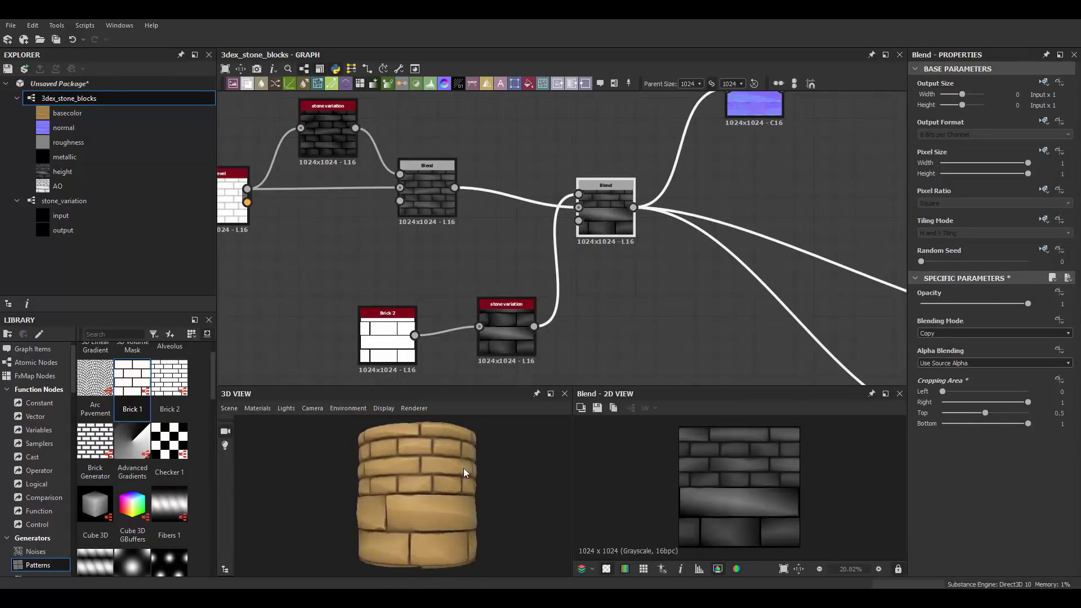
{"action": "middle_click_drag", "start_coordinate": [563, 253], "coordinate": [595, 210]}
{"action": "scroll", "coordinate": [207, 432], "scroll_direction": "down", "scroll_amount": 5}
{"action": "scroll", "coordinate": [207, 432], "scroll_direction": "down", "scroll_amount": 5}
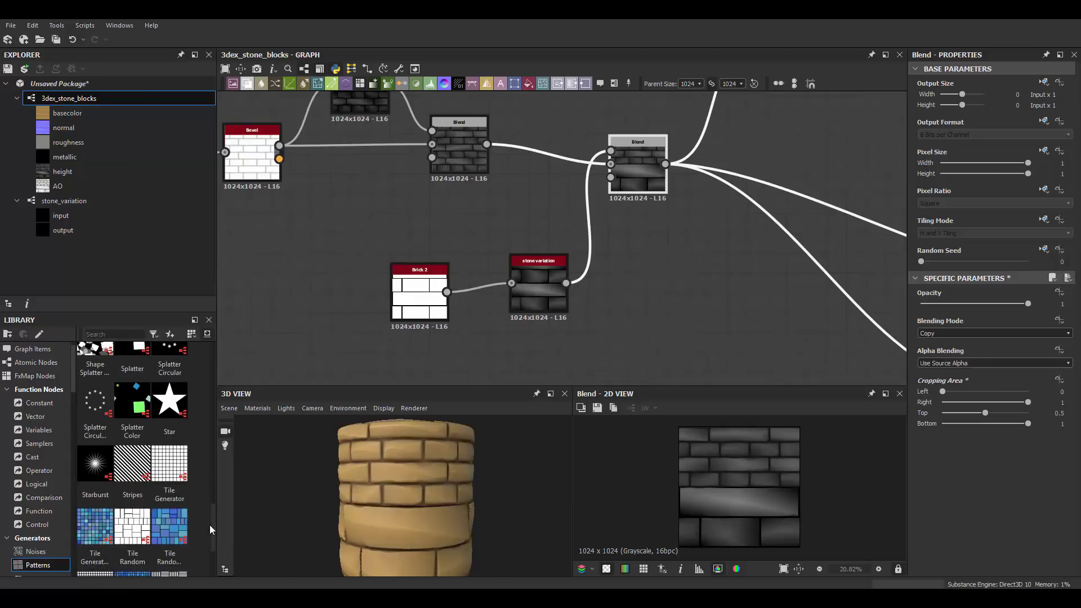
{"action": "scroll", "coordinate": [207, 432], "scroll_direction": "down", "scroll_amount": 3}
Add a Tile Random pattern, wire it into the lower stone_variation, and raise its Split Threshold.
{"action": "left_click_drag", "start_coordinate": [133, 448], "coordinate": [340, 304]}
{"action": "middle_click_drag", "start_coordinate": [482, 341], "coordinate": [507, 255]}
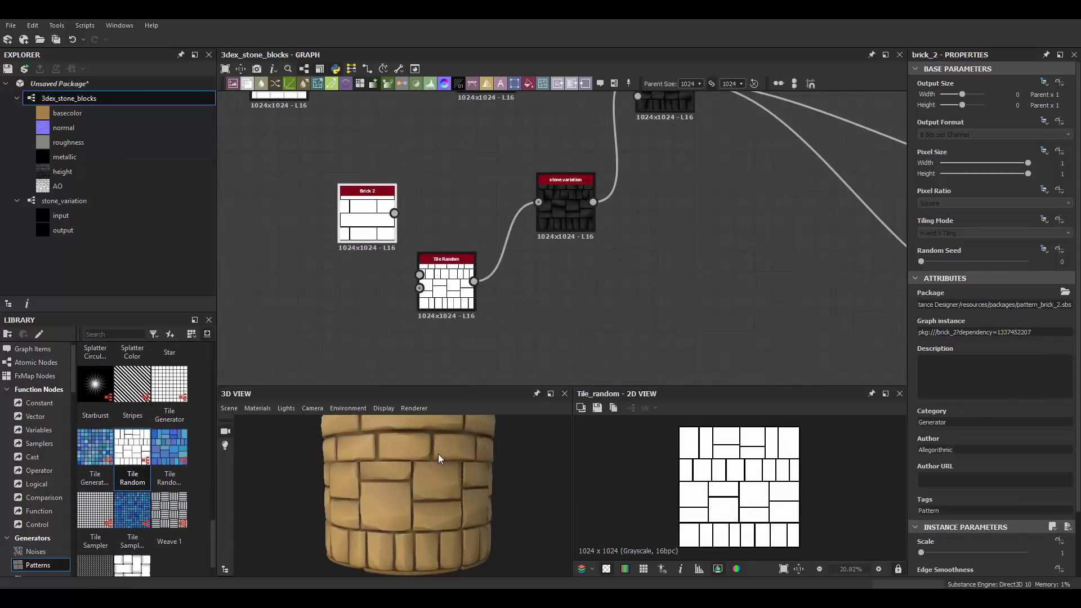
{"action": "scroll", "coordinate": [507, 255], "scroll_direction": "up", "scroll_amount": 2}
{"action": "scroll", "coordinate": [949, 476], "scroll_direction": "down", "scroll_amount": 3}
{"action": "left_click_drag", "start_coordinate": [434, 498], "coordinate": [450, 496]}
{"action": "scroll", "coordinate": [990, 471], "scroll_direction": "down", "scroll_amount": 5}
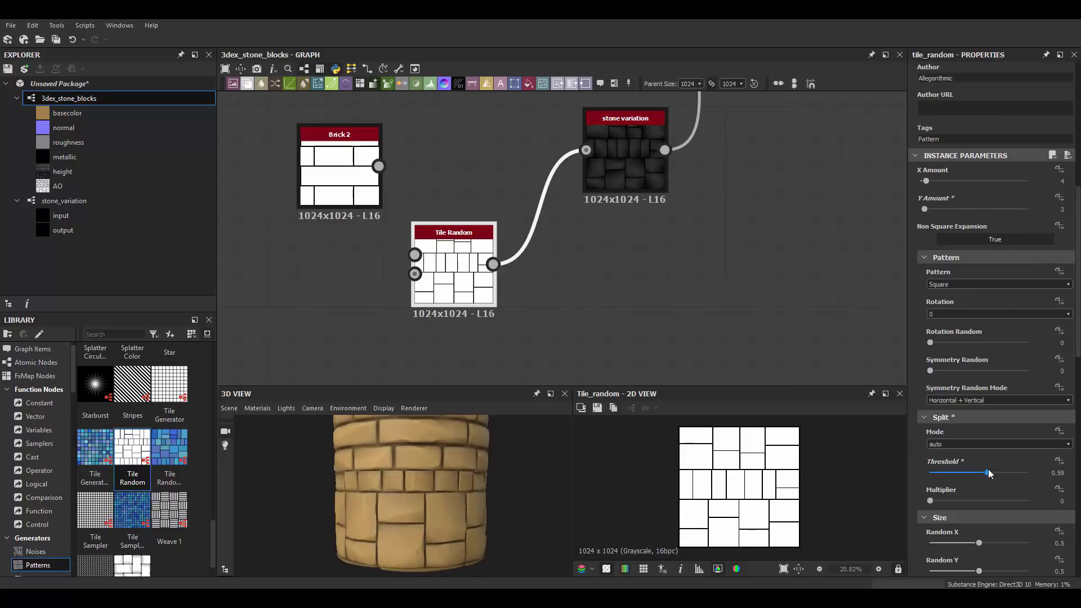
{"action": "scroll", "coordinate": [987, 495], "scroll_direction": "down", "scroll_amount": 3}
{"action": "scroll", "coordinate": [961, 494], "scroll_direction": "down", "scroll_amount": 3}
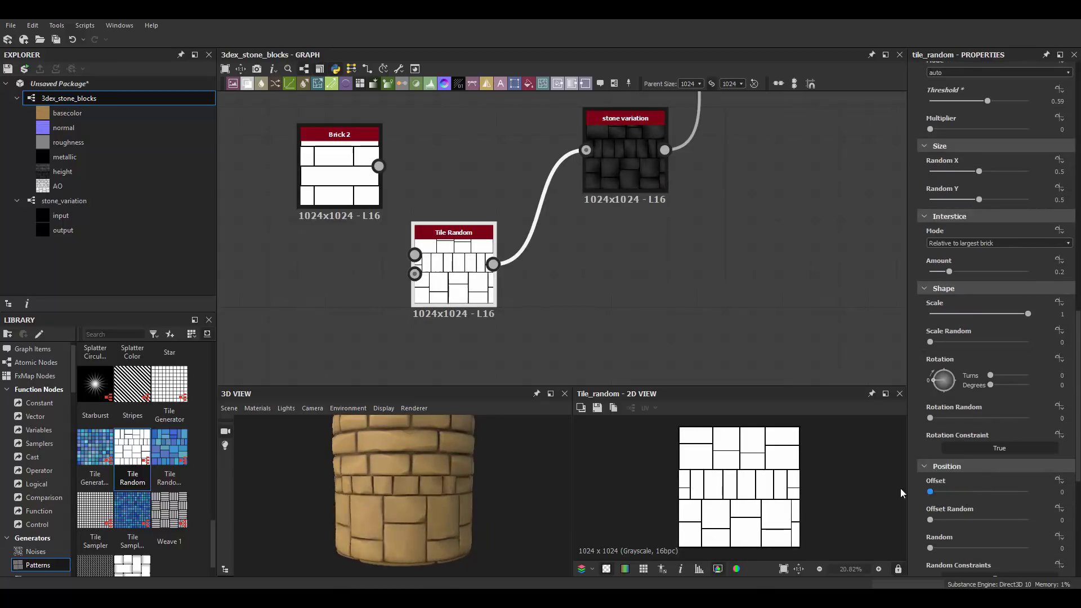
Give Tile Random a random offset and randomize the tile widths and heights.
{"action": "left_click", "coordinate": [949, 518]}
{"action": "scroll", "coordinate": [952, 506], "scroll_direction": "down", "scroll_amount": 5}
{"action": "left_click_drag", "start_coordinate": [955, 499], "coordinate": [964, 495]}
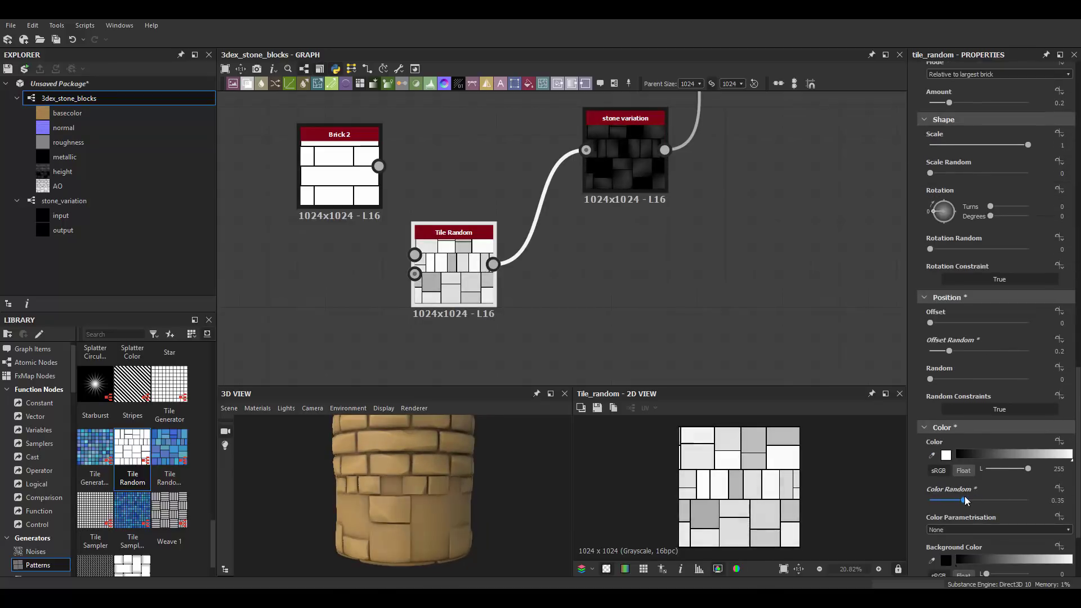
{"action": "key", "text": "ctrl+z"}
{"action": "scroll", "coordinate": [978, 346], "scroll_direction": "up", "scroll_amount": 5}
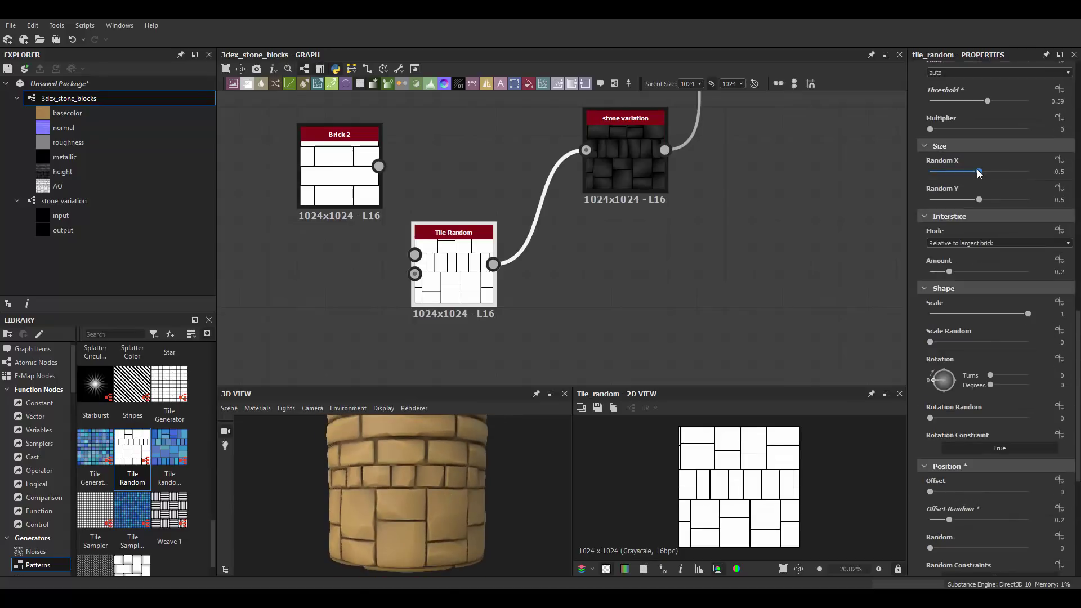
{"action": "mouse_move", "coordinate": [1020, 180]}
{"action": "left_mouse_down"}
{"action": "mouse_move", "coordinate": [998, 177]}
{"action": "mouse_move", "coordinate": [1017, 202]}
{"action": "mouse_move", "coordinate": [991, 201]}
{"action": "left_mouse_up"}
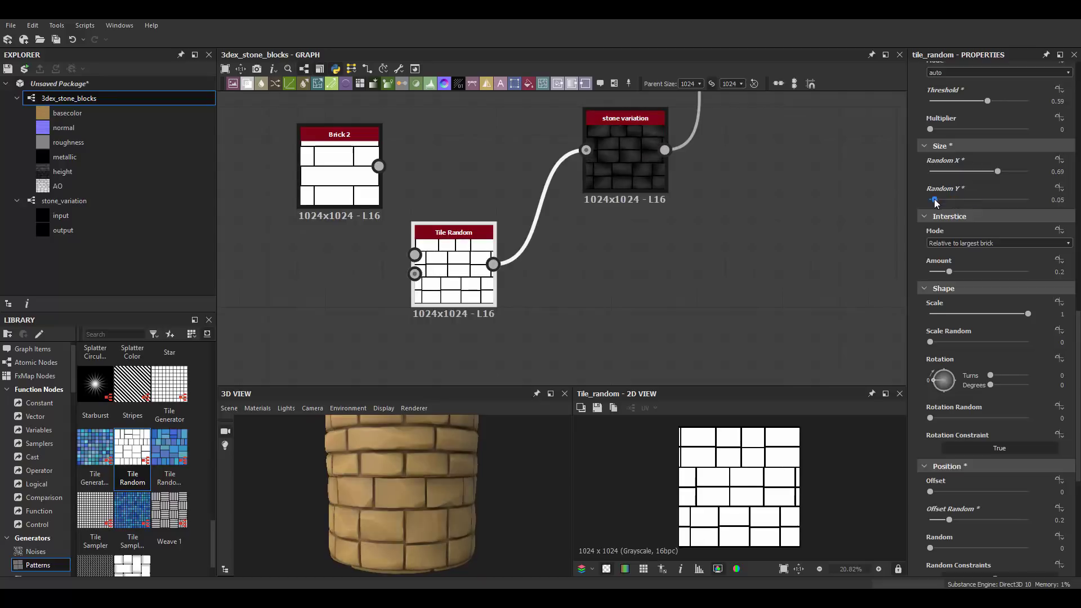
{"action": "scroll", "coordinate": [463, 264], "scroll_direction": "down", "scroll_amount": 1}
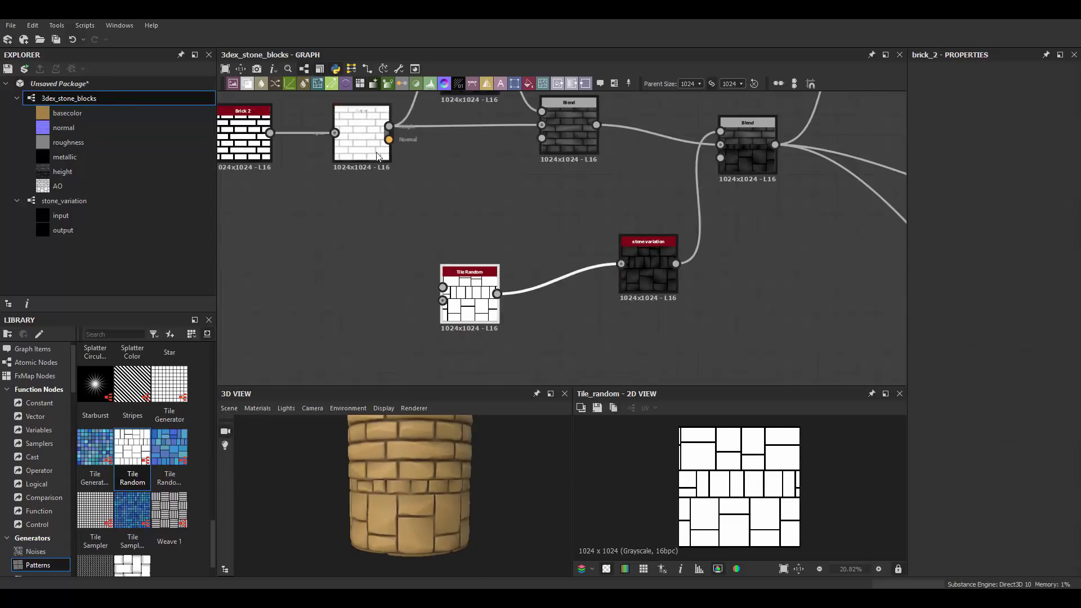
Insert a Bevel with Distance about 0.04 between Tile Random and the lower stone_variation.
{"action": "scroll", "coordinate": [975, 483], "scroll_direction": "down", "scroll_amount": 2}
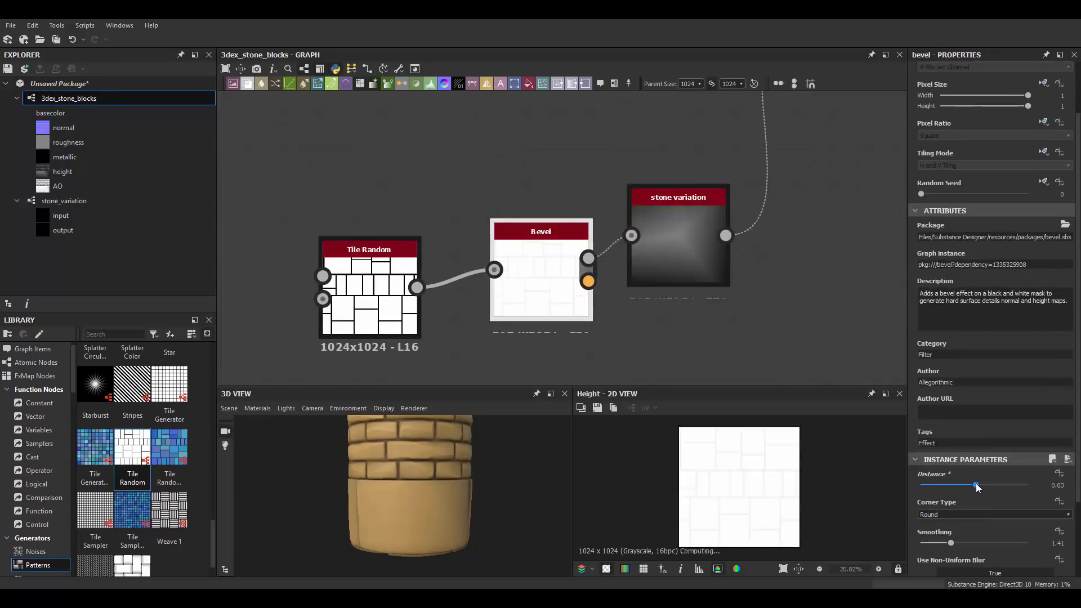
{"action": "left_click_drag", "start_coordinate": [975, 485], "coordinate": [975, 485]}
{"action": "left_click_drag", "start_coordinate": [540, 232], "coordinate": [541, 265]}
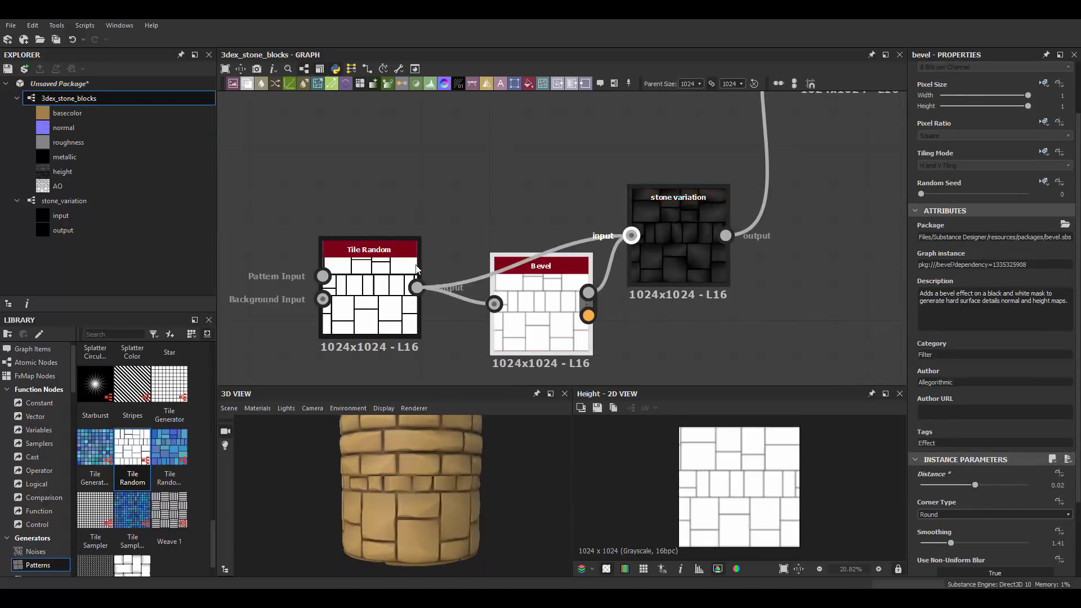
{"action": "left_click_drag", "start_coordinate": [417, 288], "coordinate": [632, 235]}
{"action": "left_click_drag", "start_coordinate": [541, 266], "coordinate": [523, 300]}
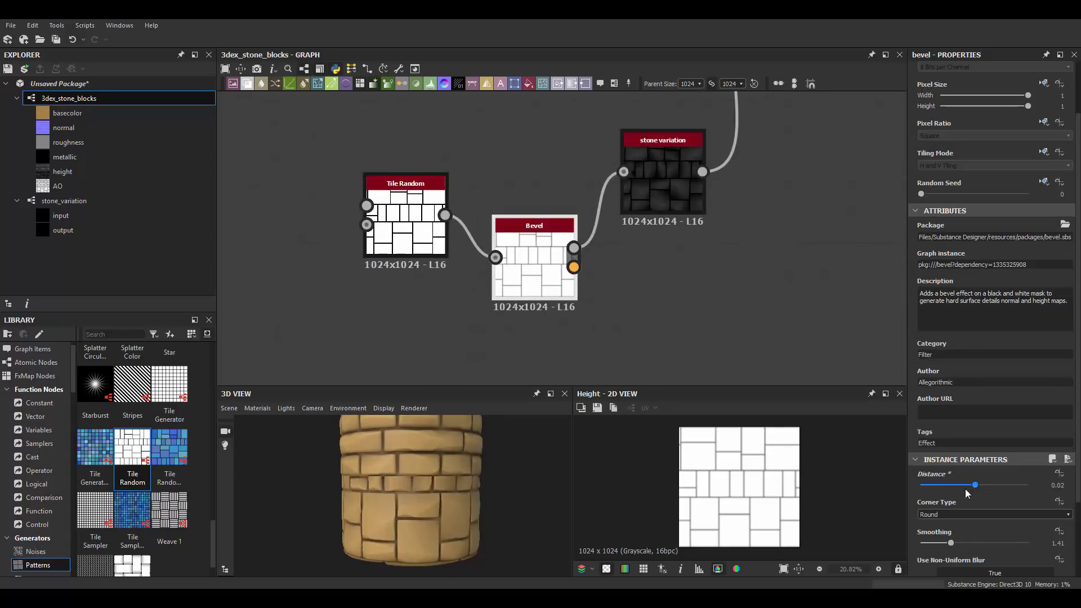
{"action": "left_click_drag", "start_coordinate": [975, 485], "coordinate": [976, 484]}
{"action": "scroll", "coordinate": [457, 265], "scroll_direction": "down", "scroll_amount": 1}
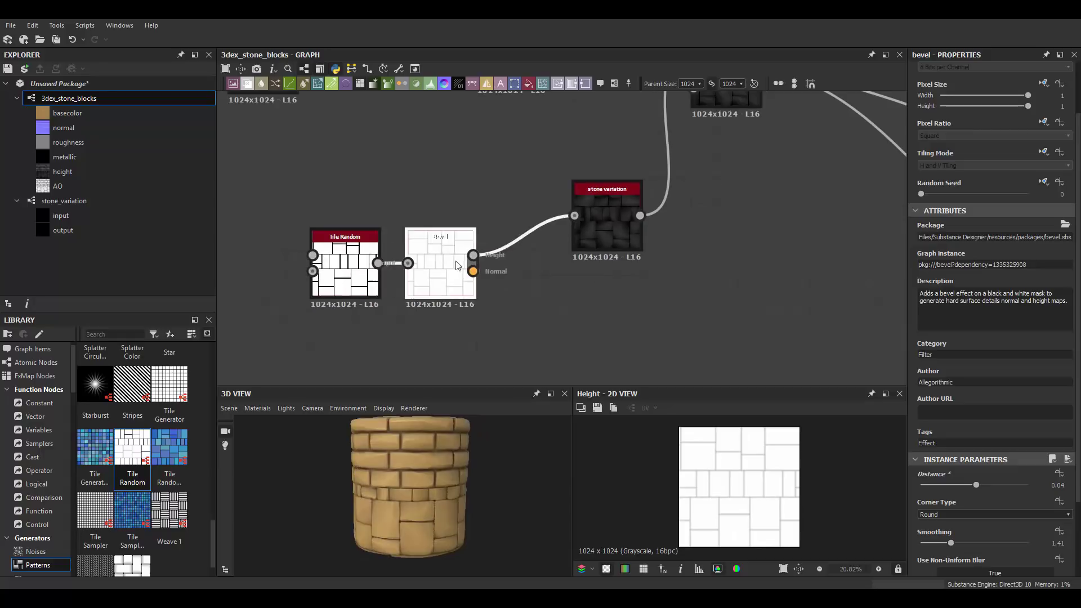
{"action": "scroll", "coordinate": [455, 491], "scroll_direction": "up", "scroll_amount": 2}
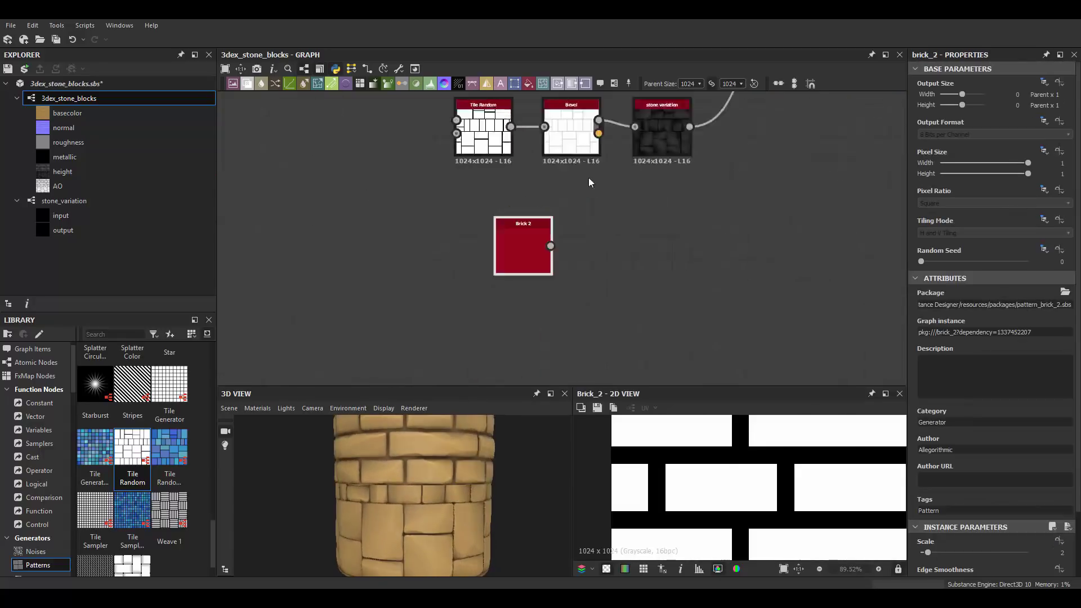
Replace Brick 2 with a Brick Generator set to 2 bricks per row, feeding a pasted stone_variation.
{"action": "left_click_drag", "start_coordinate": [926, 479], "coordinate": [926, 479]}
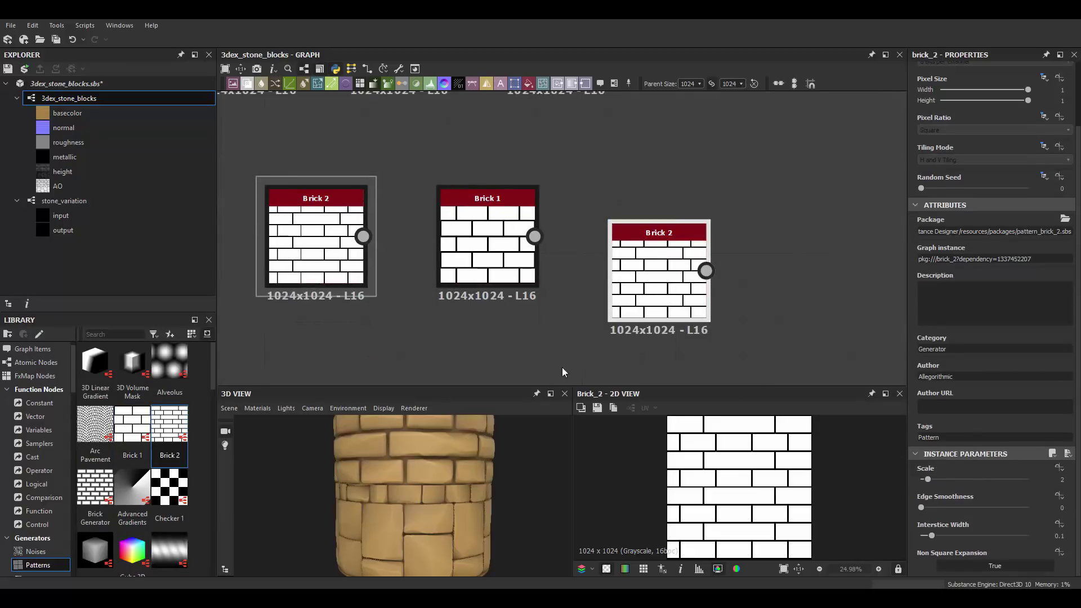
{"action": "key", "text": "Delete"}
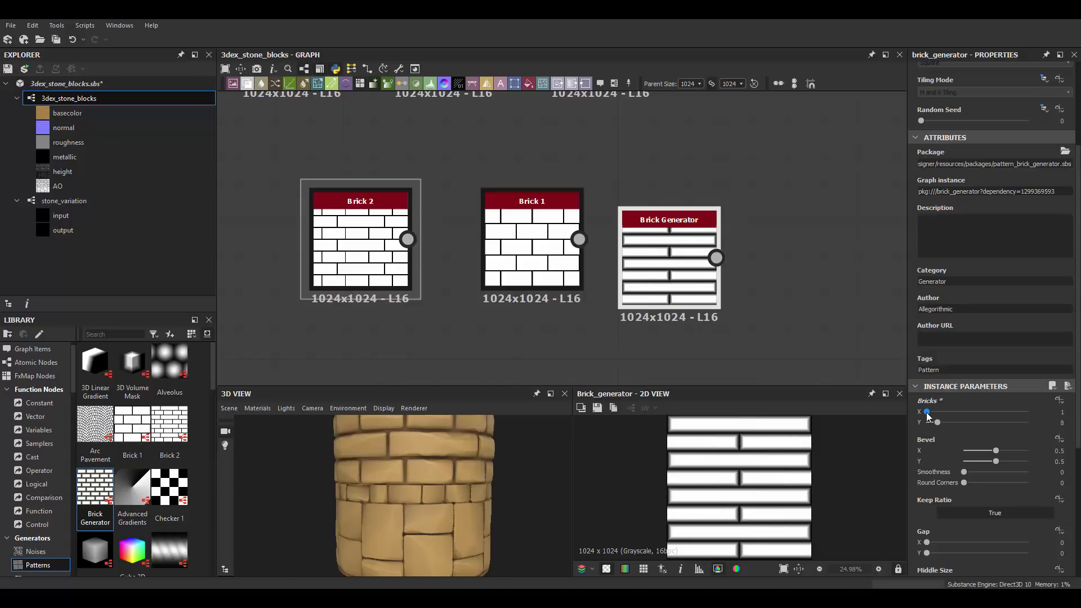
{"action": "left_click", "coordinate": [927, 412]}
{"action": "scroll", "coordinate": [462, 228], "scroll_direction": "down", "scroll_amount": 3}
{"action": "mouse_move", "coordinate": [703, 274]}
{"action": "left_mouse_down"}
{"action": "mouse_move", "coordinate": [518, 278]}
{"action": "mouse_move", "coordinate": [669, 239]}
{"action": "left_mouse_up"}
{"action": "key", "text": "ctrl+v"}
{"action": "scroll", "coordinate": [619, 275], "scroll_direction": "up", "scroll_amount": 2}
Blend the Brick Generator stones in a new Blend and feed it into the main Blend.
{"action": "left_click", "coordinate": [704, 248]}
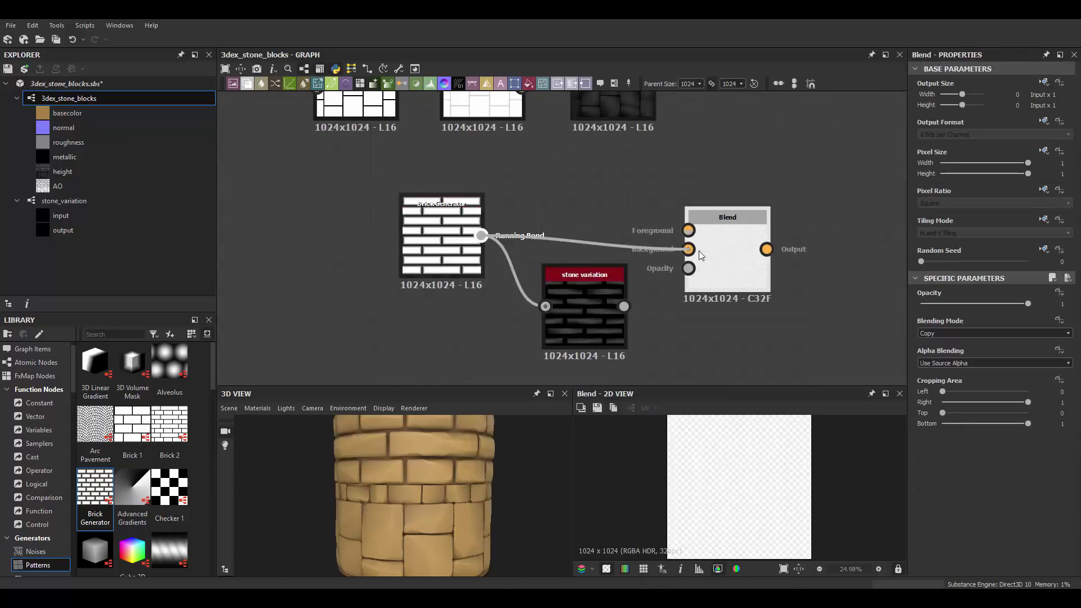
{"action": "left_click_drag", "start_coordinate": [623, 306], "coordinate": [688, 229]}
{"action": "left_click_drag", "start_coordinate": [557, 271], "coordinate": [558, 155]}
{"action": "scroll", "coordinate": [558, 169], "scroll_direction": "down", "scroll_amount": 3}
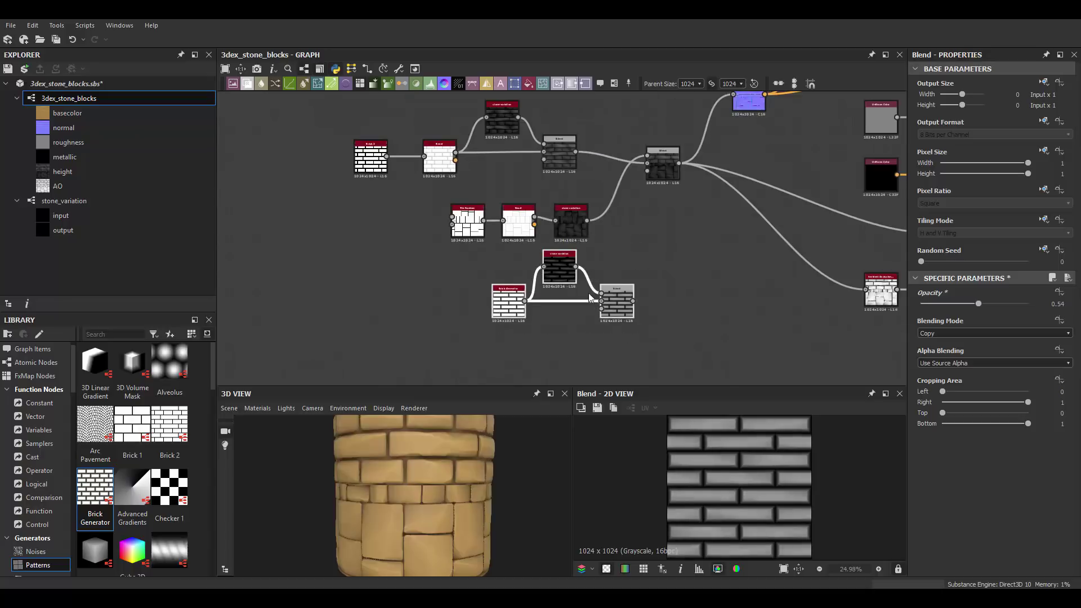
{"action": "left_click", "coordinate": [721, 205]}
{"action": "scroll", "coordinate": [428, 133], "scroll_direction": "up", "scroll_amount": 1}
{"action": "middle_click_drag", "start_coordinate": [428, 133], "coordinate": [207, 133]}
{"action": "left_click_drag", "start_coordinate": [570, 335], "coordinate": [601, 207]}
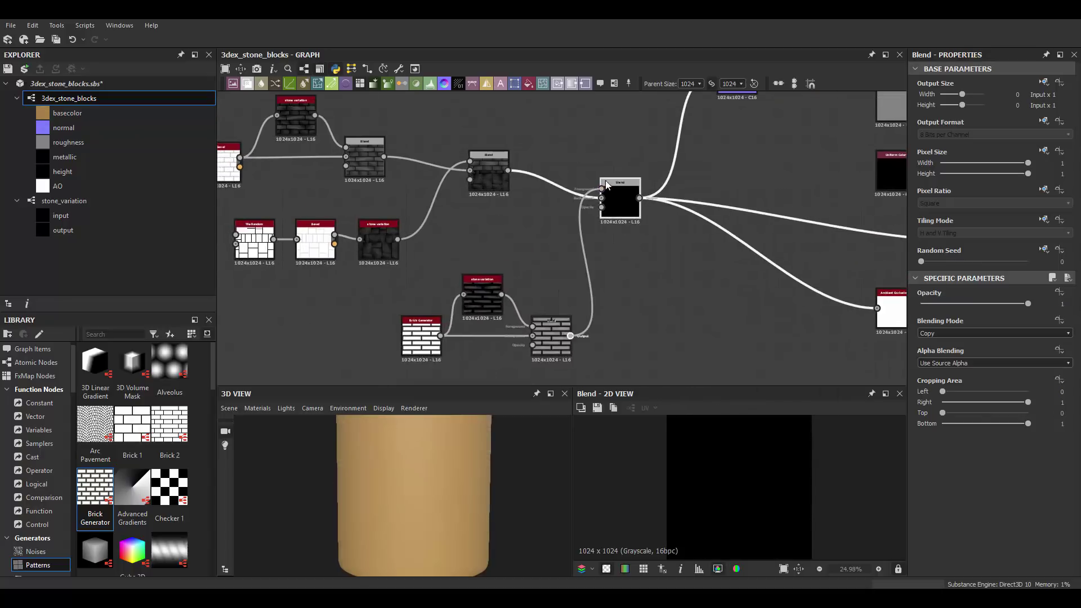
Crop the new Blend into a horizontal brick band and add a Cube 3D generator.
{"action": "left_click_drag", "start_coordinate": [953, 413], "coordinate": [984, 424]}
{"action": "left_click", "coordinate": [986, 424]}
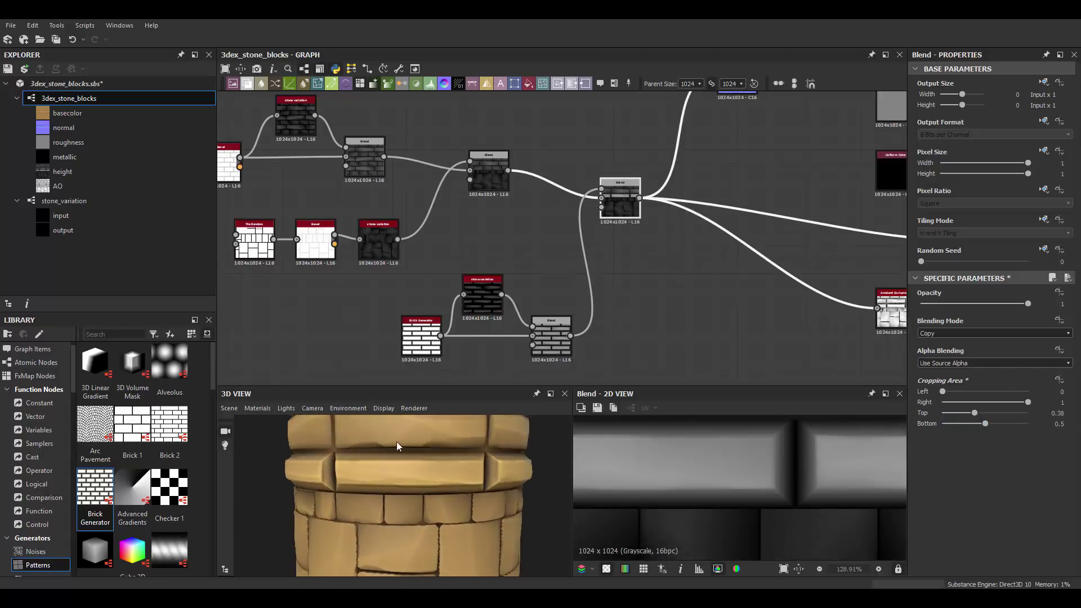
{"action": "scroll", "coordinate": [416, 450], "scroll_direction": "down", "scroll_amount": 3}
{"action": "scroll", "coordinate": [465, 301], "scroll_direction": "up", "scroll_amount": 2}
{"action": "scroll", "coordinate": [528, 253], "scroll_direction": "up", "scroll_amount": 2}
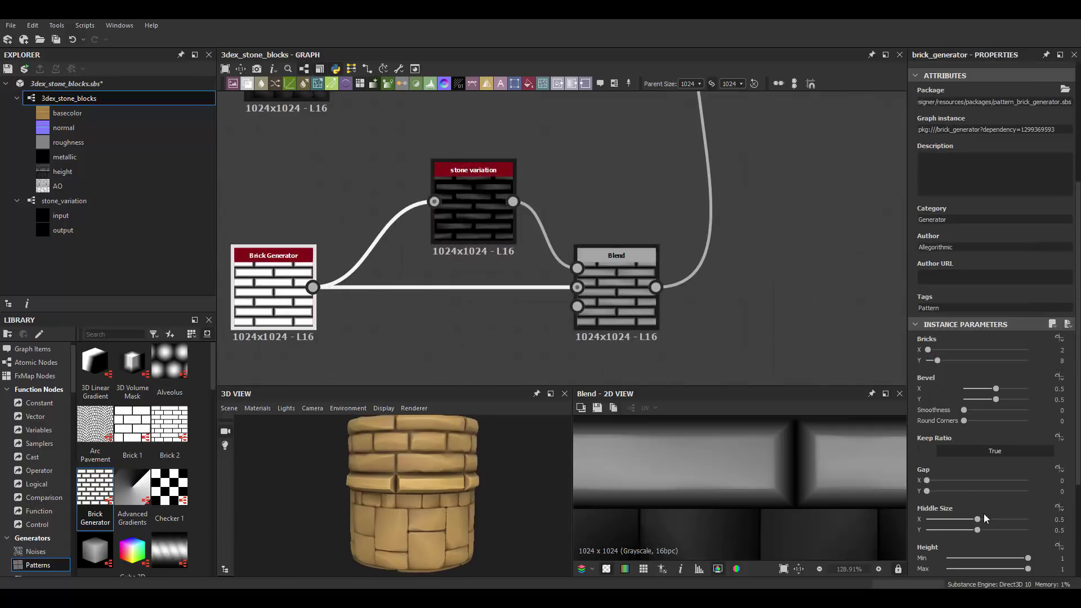
{"action": "scroll", "coordinate": [132, 450], "scroll_direction": "down", "scroll_amount": 1}
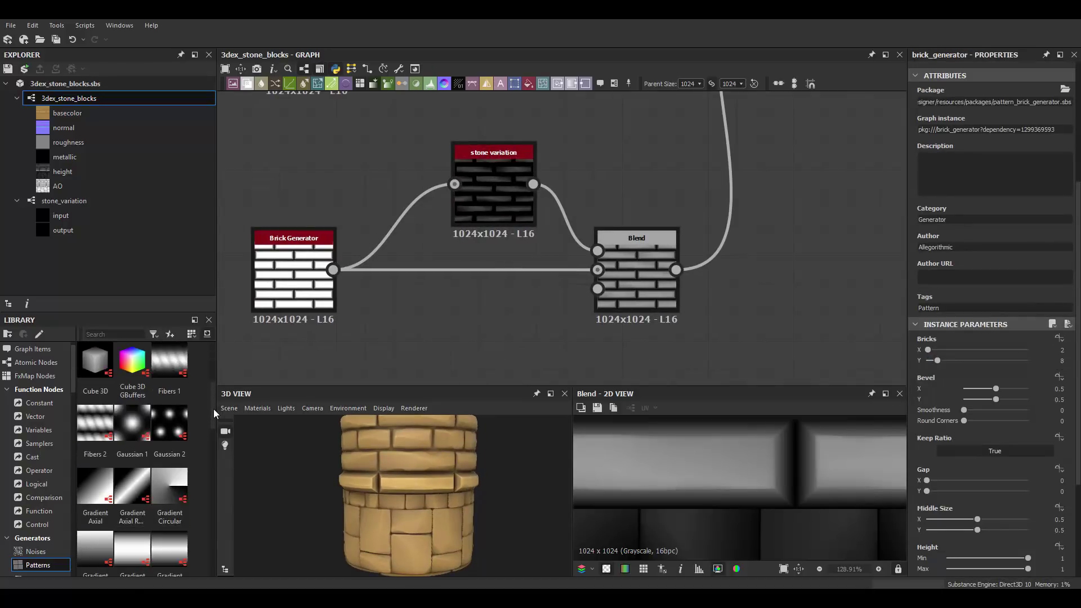
{"action": "left_click_drag", "start_coordinate": [95, 363], "coordinate": [456, 267]}
Tilt the Cube 3D orientation, duplicate it, and combine both cubes in a new Blend.
{"action": "left_click_drag", "start_coordinate": [951, 457], "coordinate": [1001, 458]}
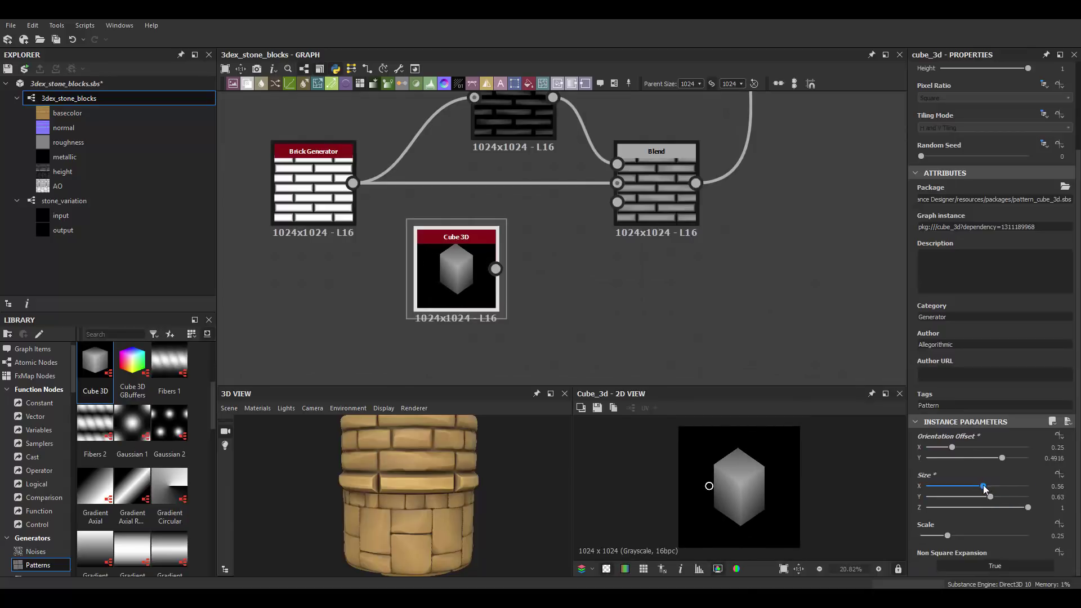
{"action": "key", "text": "ctrl+d"}
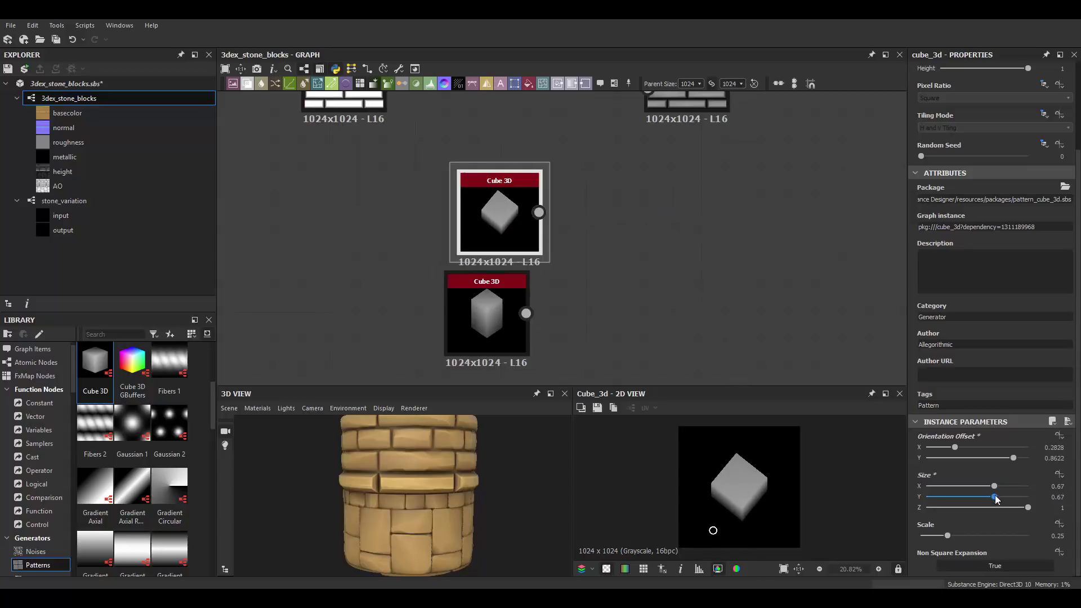
{"action": "left_click_drag", "start_coordinate": [526, 313], "coordinate": [652, 253]}
{"action": "left_click", "coordinate": [675, 256]}
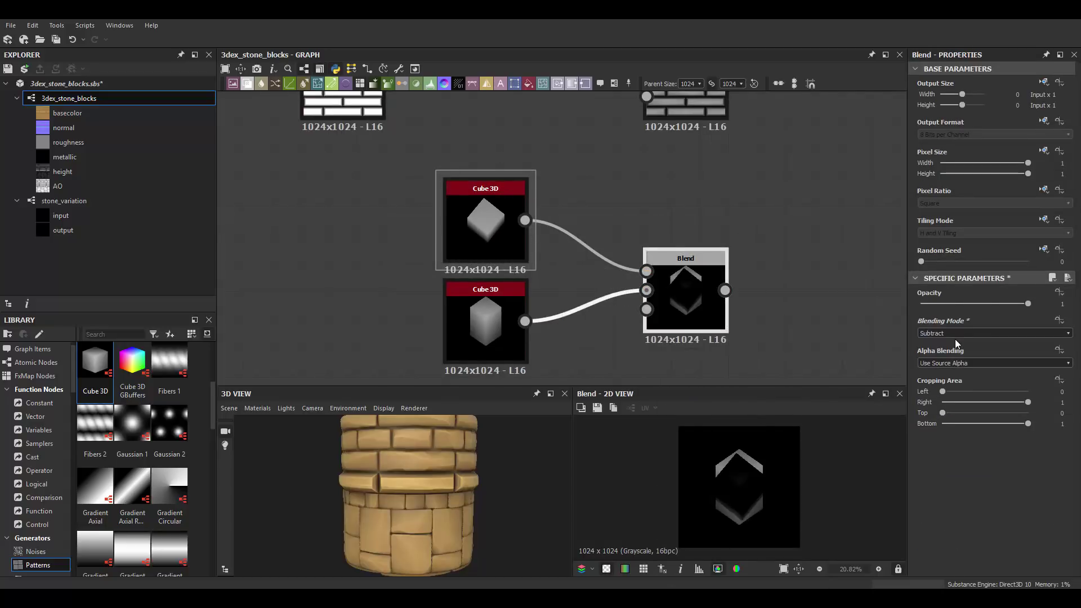
Adjust the lower Cube 3D and switch the cubes' Blend to Max (Lighten).
{"action": "scroll", "coordinate": [954, 336], "scroll_direction": "up", "scroll_amount": 1}
{"action": "scroll", "coordinate": [955, 336], "scroll_direction": "up", "scroll_amount": 1}
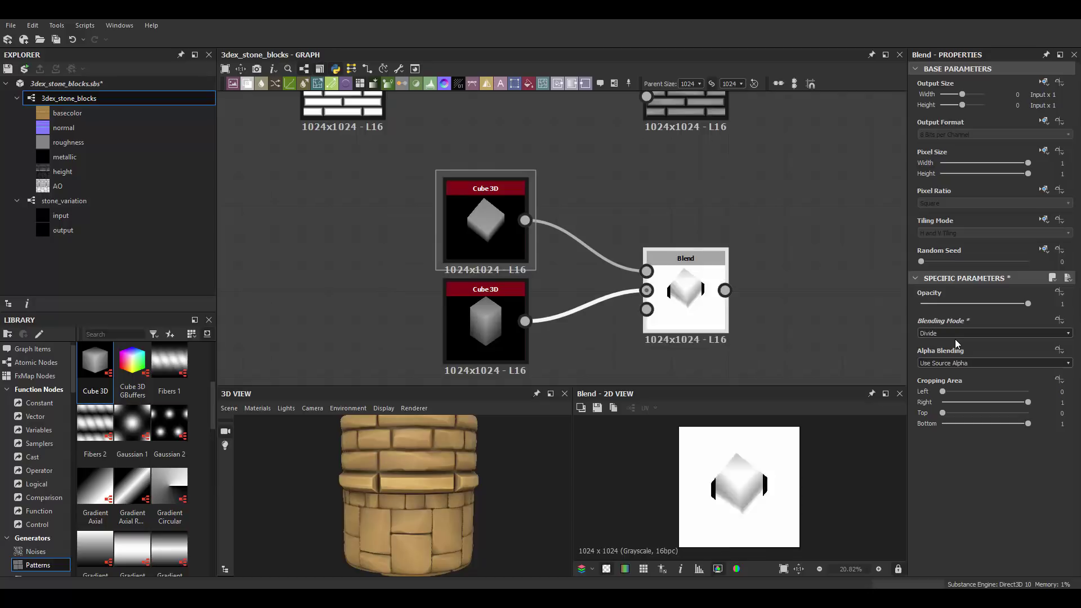
{"action": "scroll", "coordinate": [954, 336], "scroll_direction": "down", "scroll_amount": 1}
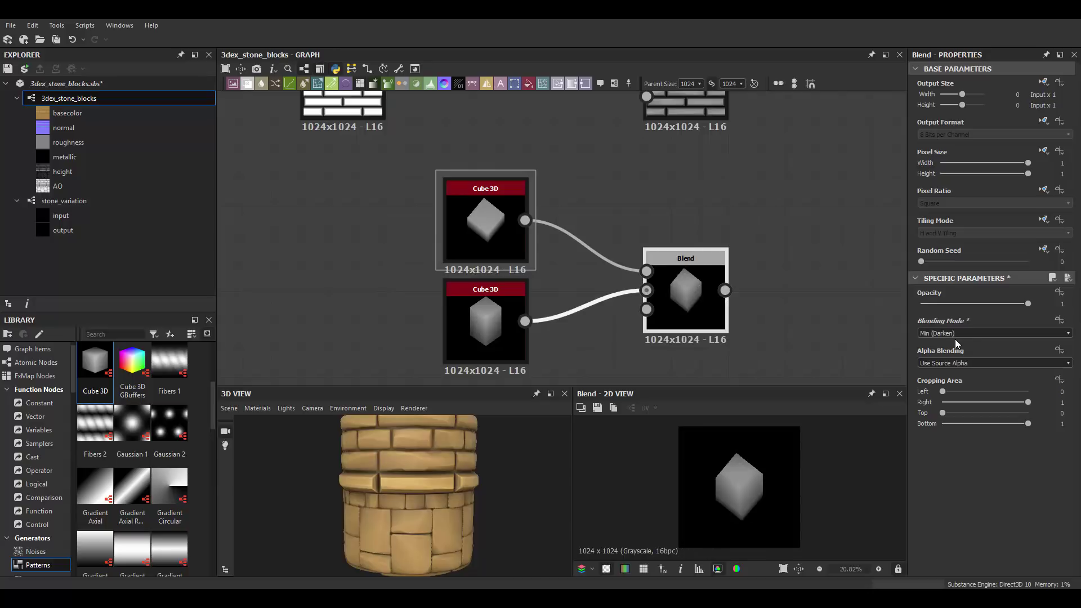
{"action": "scroll", "coordinate": [954, 336], "scroll_direction": "down", "scroll_amount": 1}
{"action": "scroll", "coordinate": [955, 336], "scroll_direction": "down", "scroll_amount": 1}
{"action": "middle_click_drag", "start_coordinate": [511, 363], "coordinate": [511, 334]}
{"action": "left_click", "coordinate": [511, 334]}
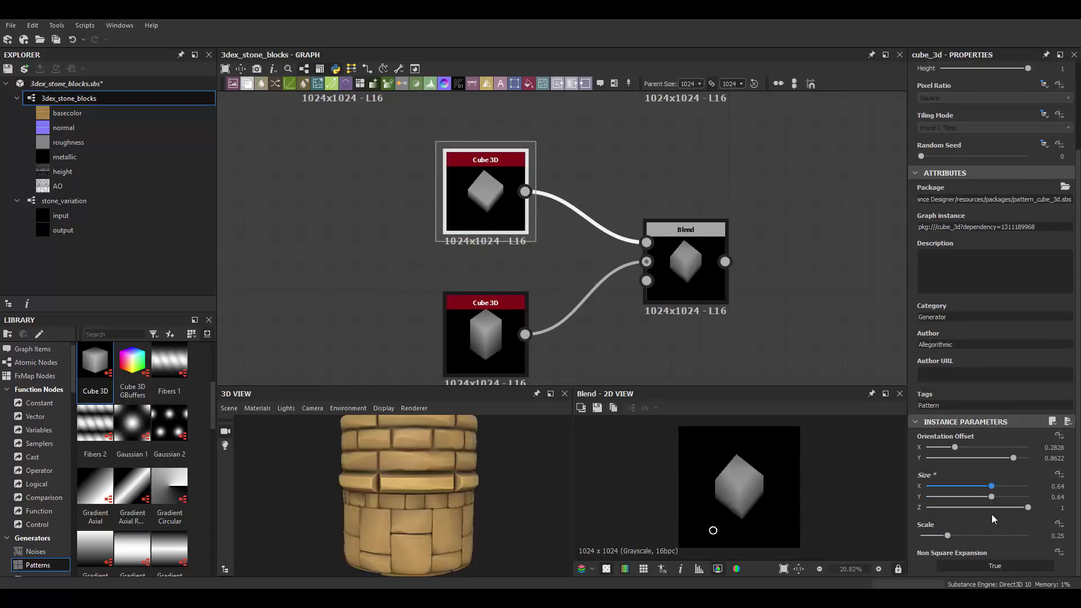
{"action": "left_click", "coordinate": [646, 254]}
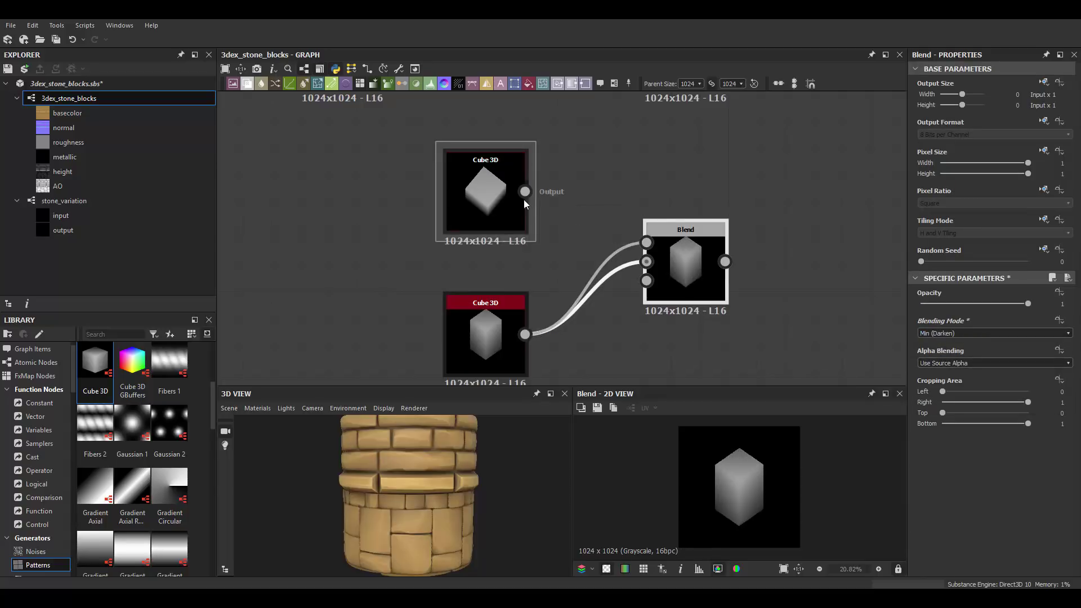
{"action": "left_click", "coordinate": [1008, 333]}
{"action": "left_click", "coordinate": [982, 325]}
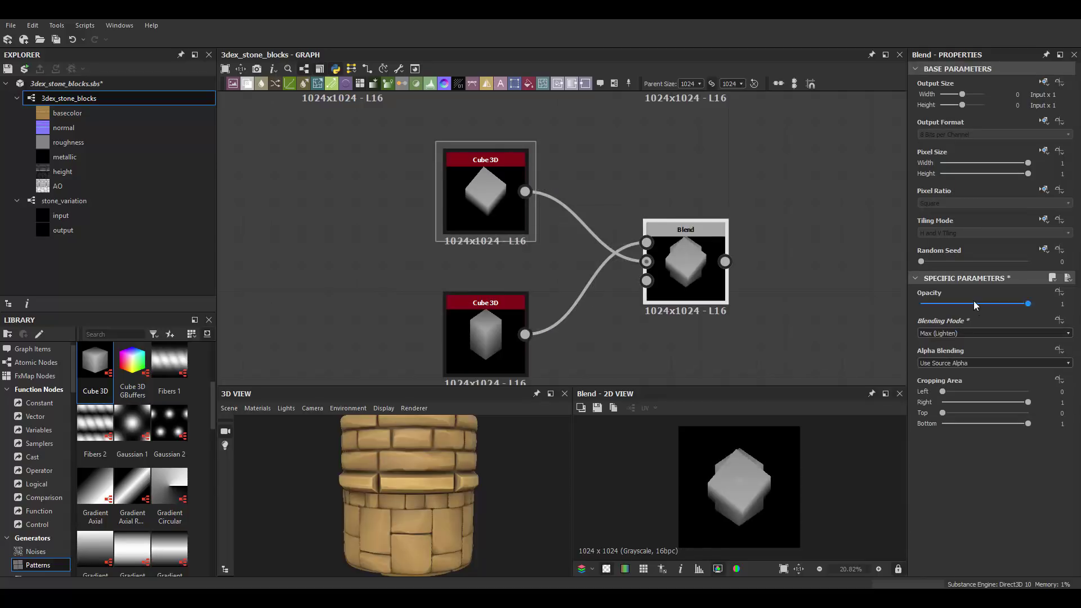
Adjust the upper Cube 3D's Orientation Offset, Size and Scale.
{"action": "left_click", "coordinate": [483, 247]}
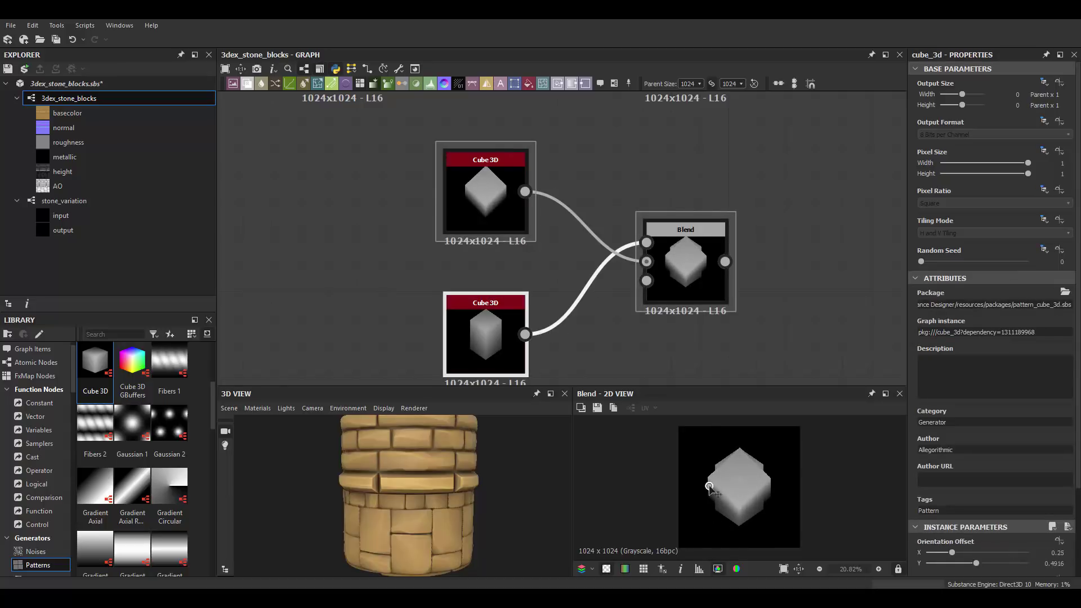
{"action": "scroll", "coordinate": [953, 538], "scroll_direction": "down", "scroll_amount": 3}
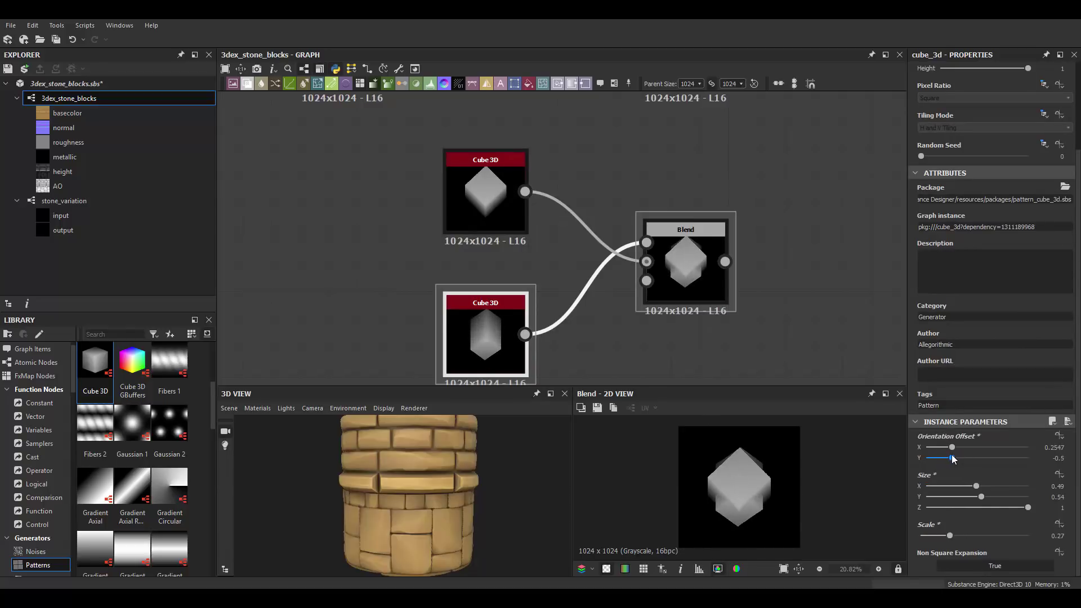
{"action": "scroll", "coordinate": [636, 252], "scroll_direction": "down", "scroll_amount": 3}
{"action": "key", "text": "space"}
Add a Tile Generator after the gem Blend, set to tile the gem via Image Input.
{"action": "key", "text": "Escape"}
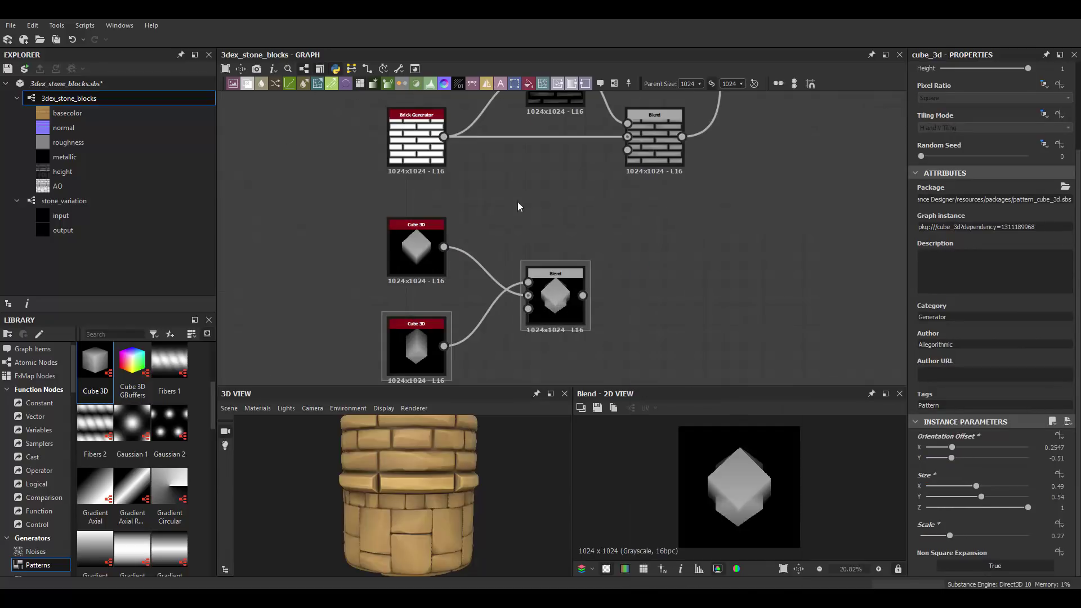
{"action": "scroll", "coordinate": [632, 284], "scroll_direction": "up", "scroll_amount": 2}
{"action": "key", "text": "space"}
{"action": "type", "text": "tile"}
{"action": "key", "text": "Return"}
{"action": "scroll", "coordinate": [957, 454], "scroll_direction": "down", "scroll_amount": 6}
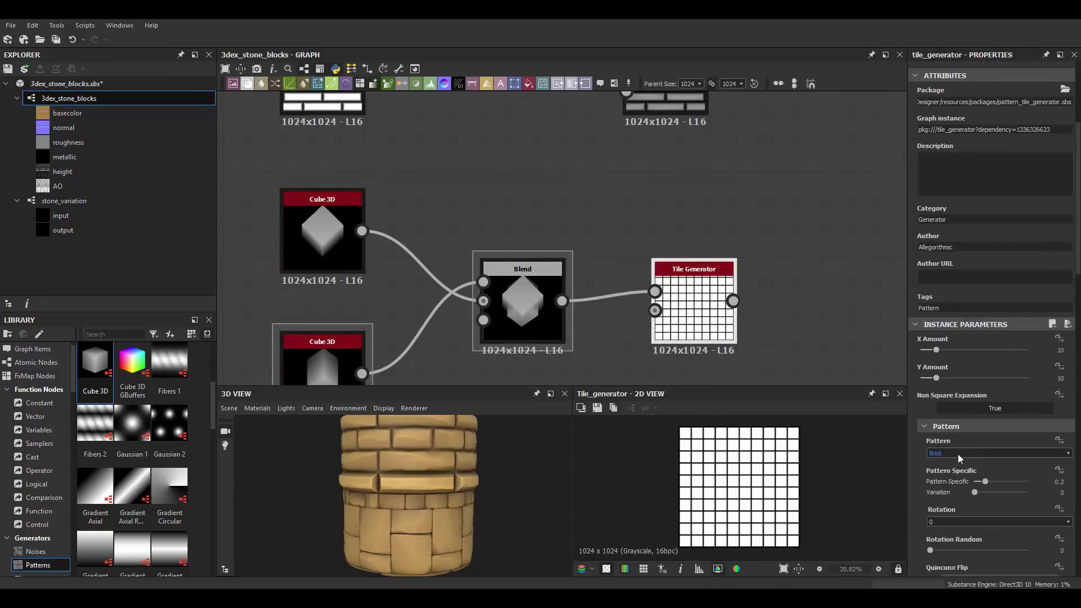
{"action": "left_click", "coordinate": [957, 454]}
{"action": "left_click", "coordinate": [951, 372]}
{"action": "scroll", "coordinate": [680, 259], "scroll_direction": "down", "scroll_amount": 3}
{"action": "scroll", "coordinate": [664, 264], "scroll_direction": "down", "scroll_amount": 2}
{"action": "scroll", "coordinate": [650, 268], "scroll_direction": "up", "scroll_amount": 3}
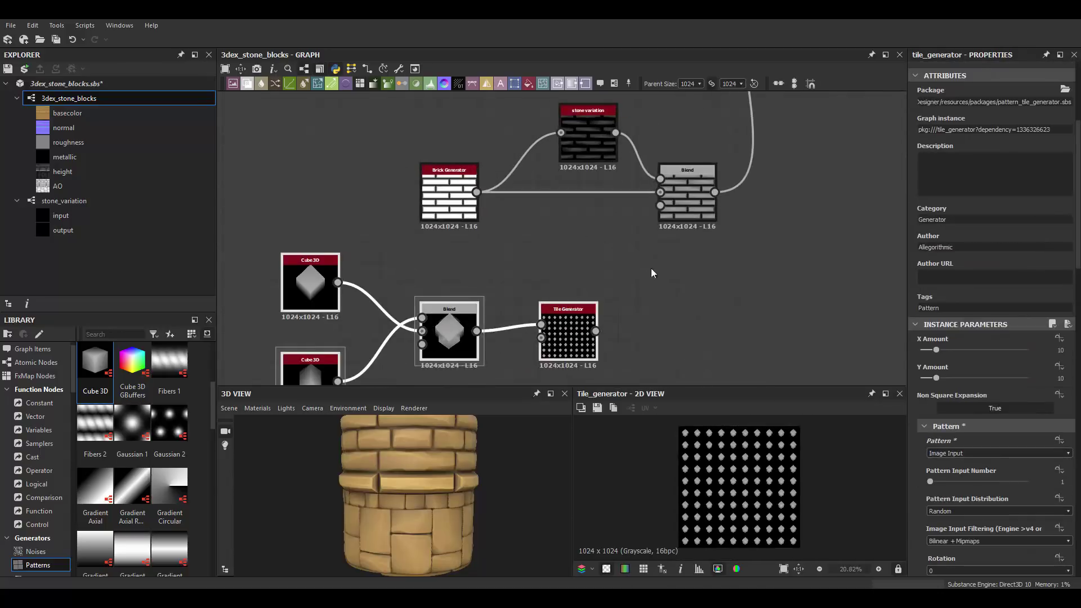
Blend the tiled studs over the bricks in a new Blend, trying several blending modes.
{"action": "key", "text": "space"}
{"action": "left_click", "coordinate": [770, 241]}
{"action": "left_click", "coordinate": [951, 333]}
{"action": "left_click", "coordinate": [942, 352]}
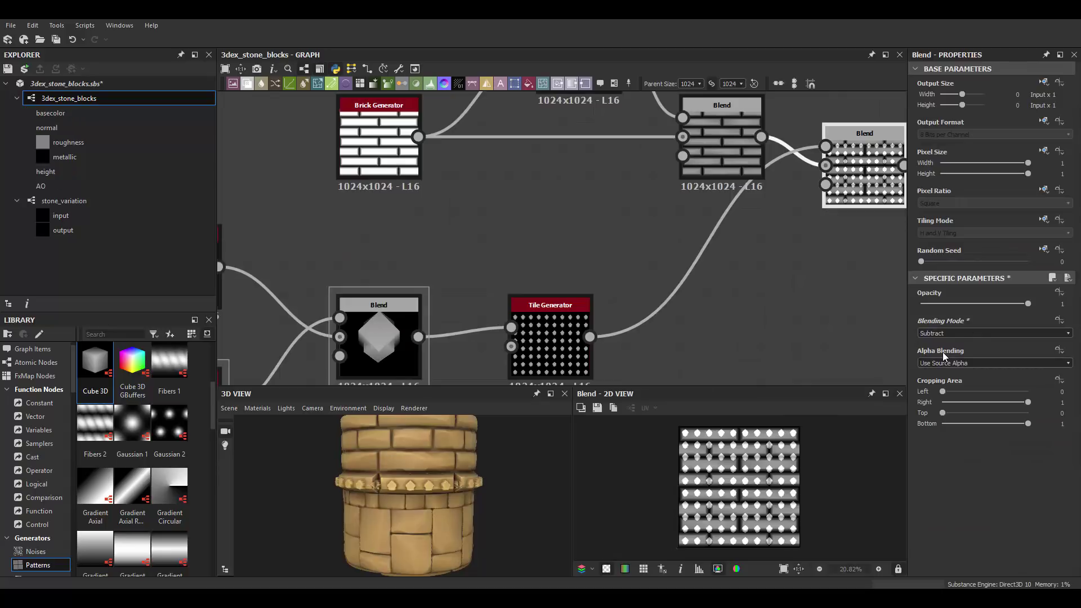
{"action": "key", "text": "ctrl+z"}
{"action": "left_click_drag", "start_coordinate": [1028, 303], "coordinate": [929, 302]}
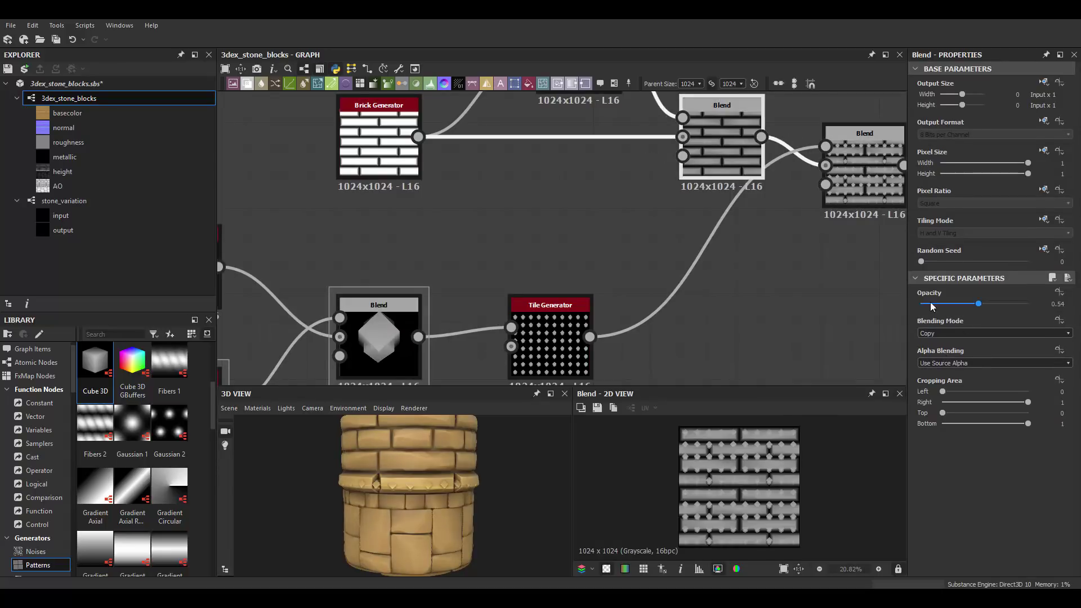
{"action": "key", "text": "ctrl+z"}
{"action": "scroll", "coordinate": [641, 283], "scroll_direction": "up", "scroll_amount": 3}
{"action": "left_click", "coordinate": [993, 332]}
{"action": "left_click", "coordinate": [949, 346]}
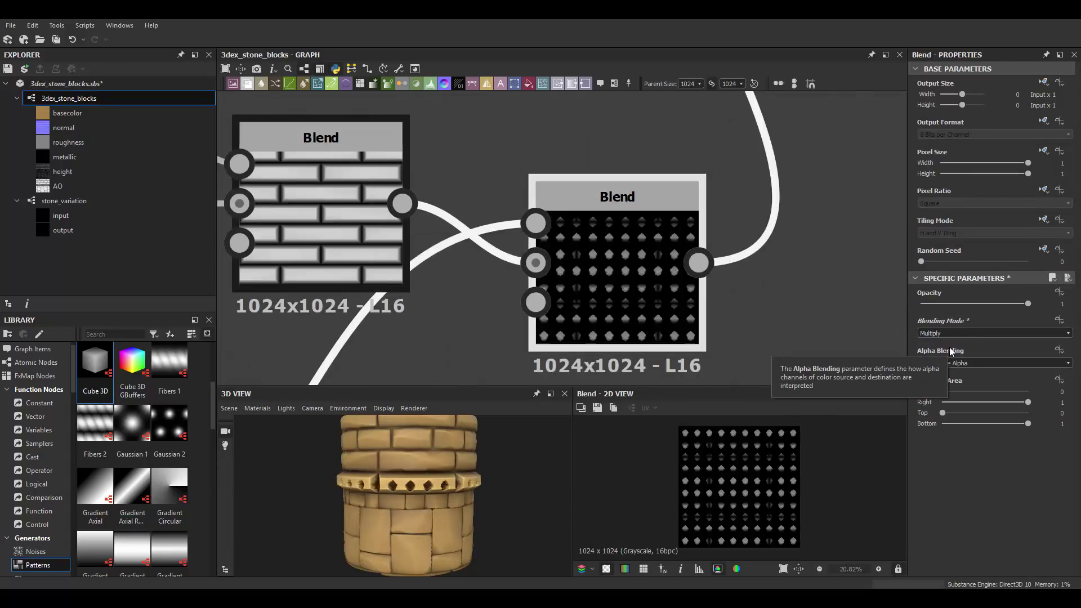
{"action": "scroll", "coordinate": [662, 279], "scroll_direction": "down", "scroll_amount": 5}
Insert a Histogram Range to darken the bricks and lower the studs Blend's opacity.
{"action": "key", "text": "space"}
{"action": "type", "text": "his"}
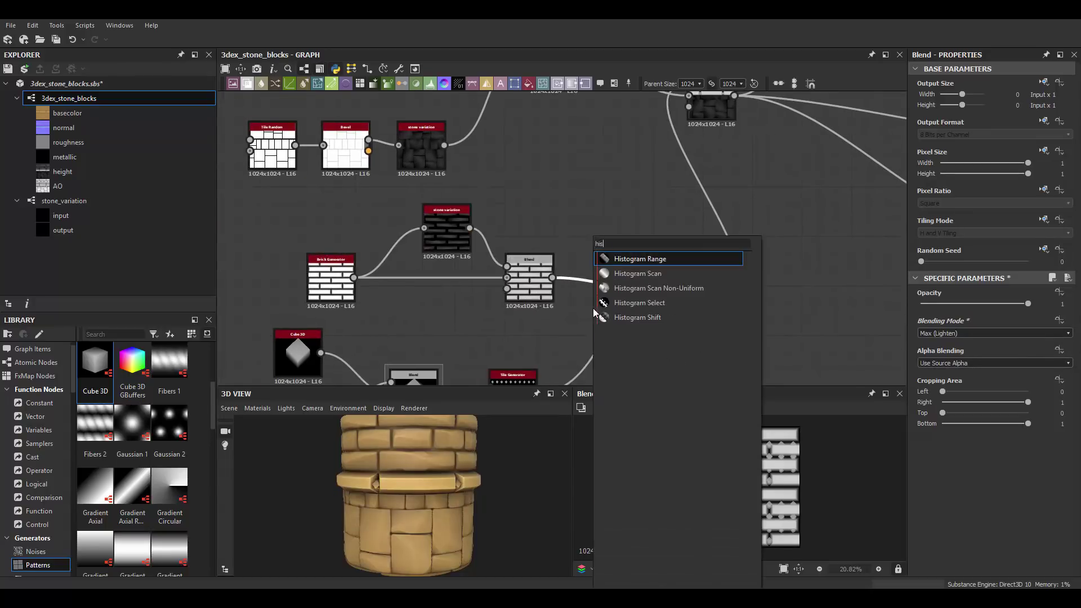
{"action": "key", "text": "Return"}
{"action": "scroll", "coordinate": [642, 296], "scroll_direction": "up", "scroll_amount": 2}
{"action": "left_click_drag", "start_coordinate": [974, 566], "coordinate": [939, 567]}
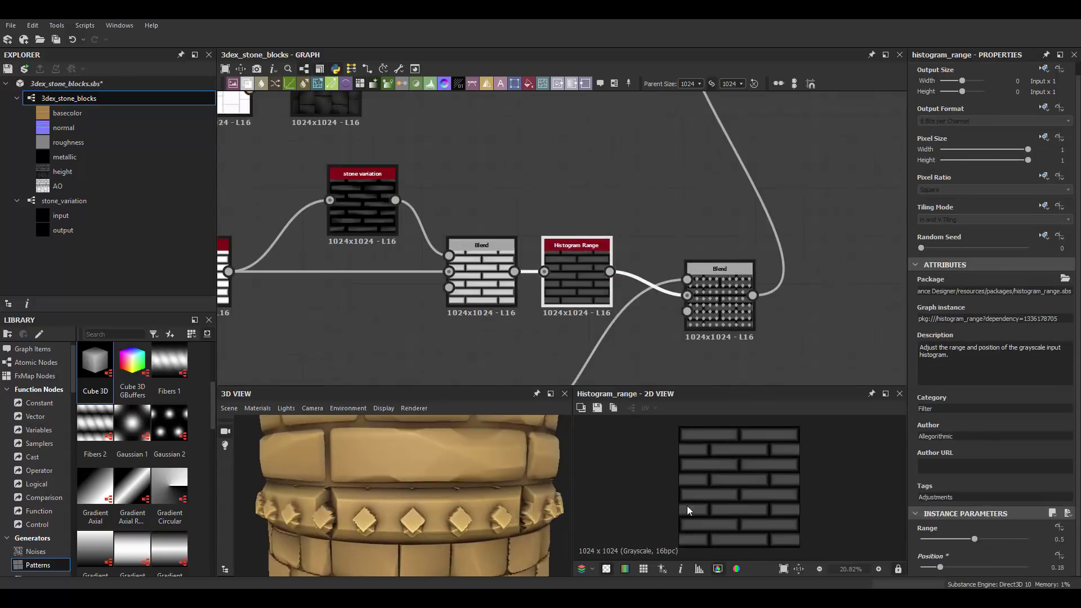
{"action": "scroll", "coordinate": [409, 495], "scroll_direction": "down", "scroll_amount": 2}
{"action": "left_click", "coordinate": [719, 293]}
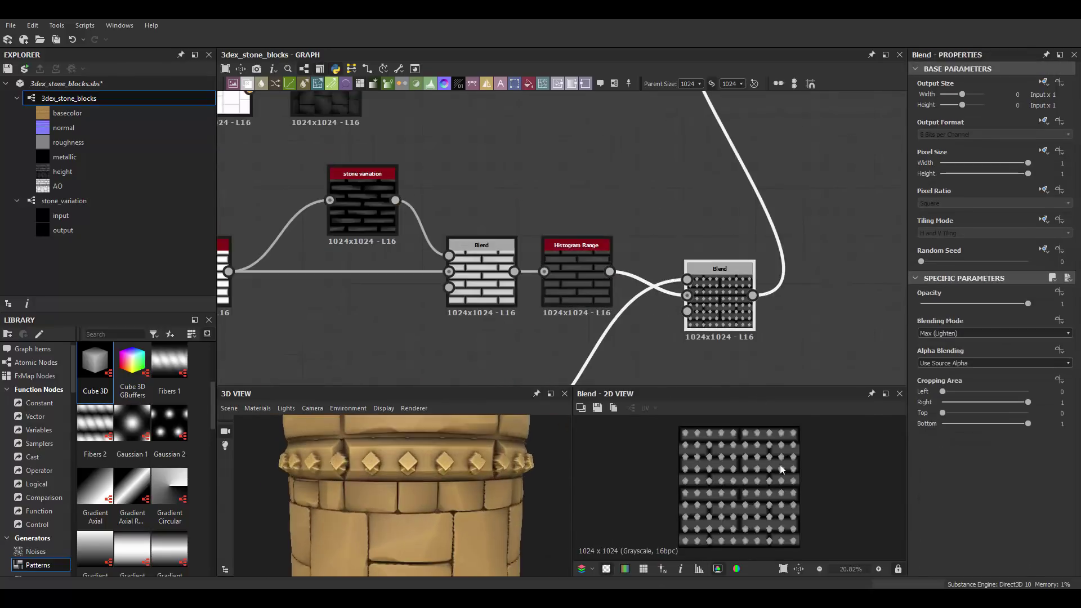
{"action": "scroll", "coordinate": [781, 469], "scroll_direction": "up", "scroll_amount": 5}
{"action": "mouse_move", "coordinate": [960, 304]}
{"action": "left_mouse_down"}
{"action": "mouse_move", "coordinate": [946, 305]}
{"action": "mouse_move", "coordinate": [960, 304]}
{"action": "left_mouse_up"}
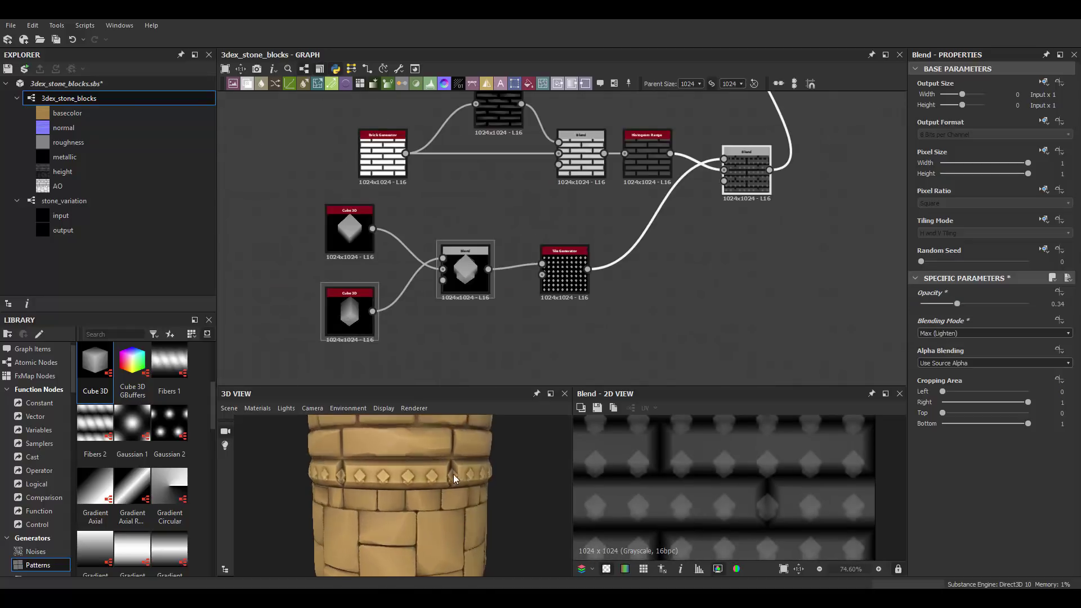
Reduce the number of stud rows tiled by the Tile Generator.
{"action": "left_click", "coordinate": [591, 270]}
{"action": "mouse_move", "coordinate": [936, 479]}
{"action": "left_mouse_down"}
{"action": "mouse_move", "coordinate": [953, 451]}
{"action": "mouse_move", "coordinate": [932, 451]}
{"action": "mouse_move", "coordinate": [931, 479]}
{"action": "left_mouse_up"}
{"action": "scroll", "coordinate": [443, 466], "scroll_direction": "down", "scroll_amount": 2}
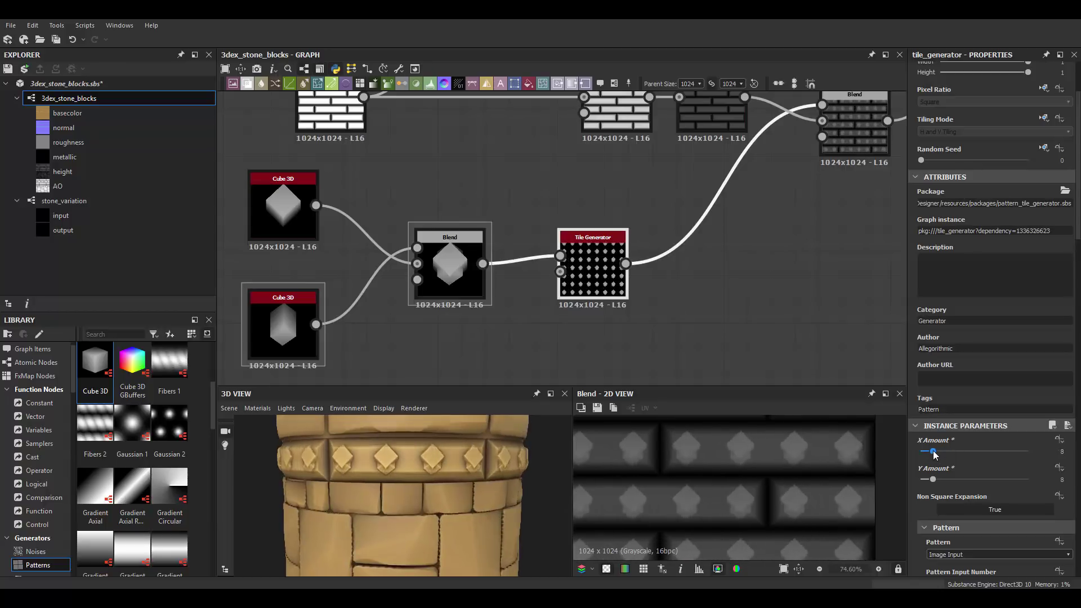
{"action": "scroll", "coordinate": [407, 478], "scroll_direction": "down", "scroll_amount": 1}
{"action": "scroll", "coordinate": [406, 479], "scroll_direction": "up", "scroll_amount": 2}
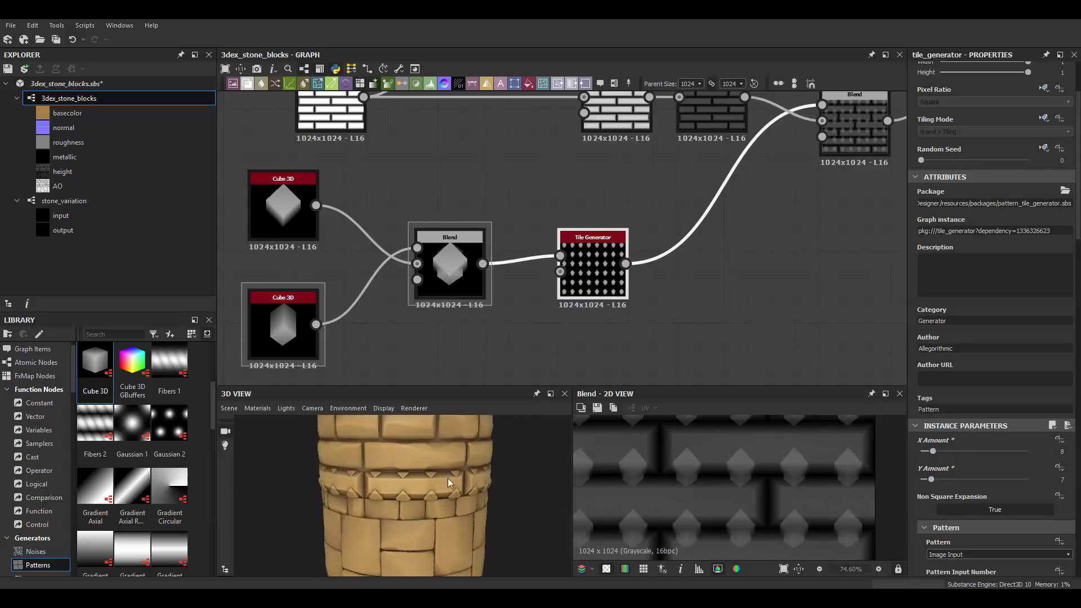
{"action": "left_click_drag", "start_coordinate": [930, 479], "coordinate": [925, 479]}
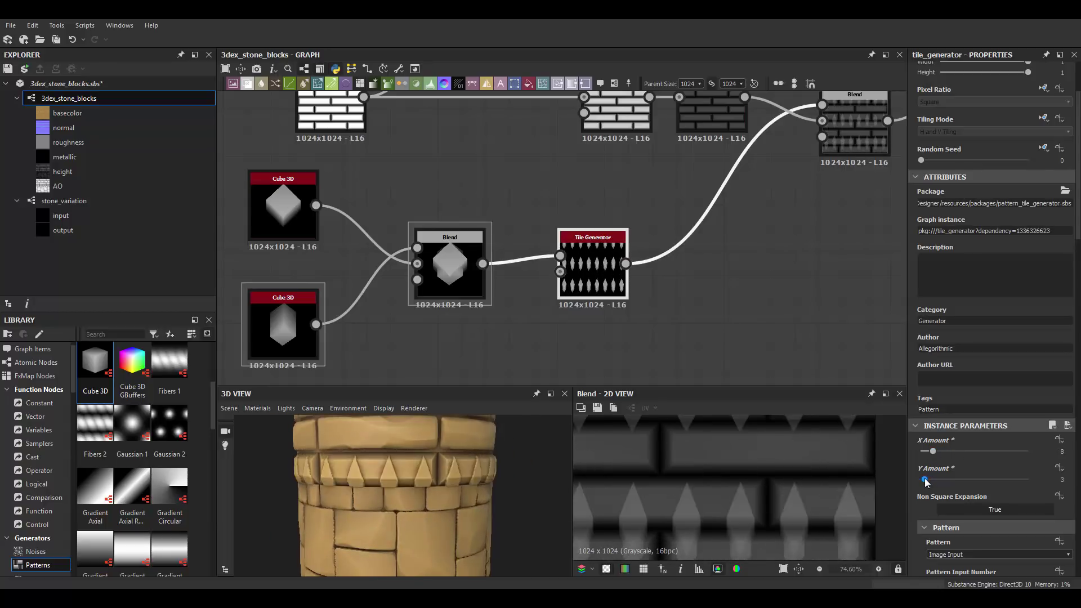
{"action": "scroll", "coordinate": [397, 484], "scroll_direction": "down", "scroll_amount": 2}
{"action": "scroll", "coordinate": [417, 495], "scroll_direction": "up", "scroll_amount": 2}
{"action": "scroll", "coordinate": [438, 485], "scroll_direction": "up", "scroll_amount": 2}
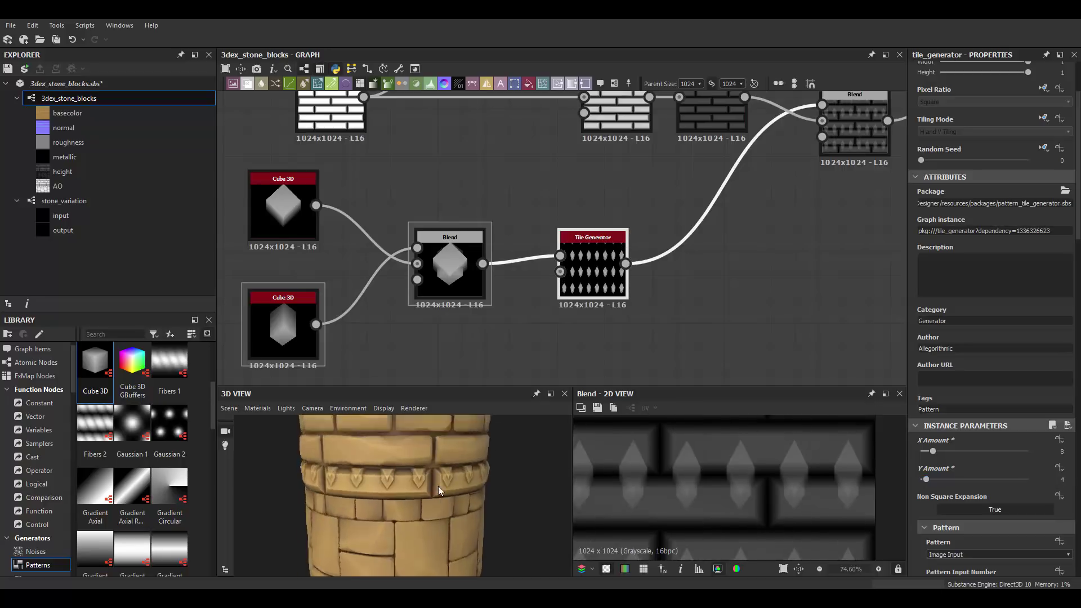
Widen the Brick Generator bevel and set its middle size to 0.75.
{"action": "double_click", "coordinate": [472, 231]}
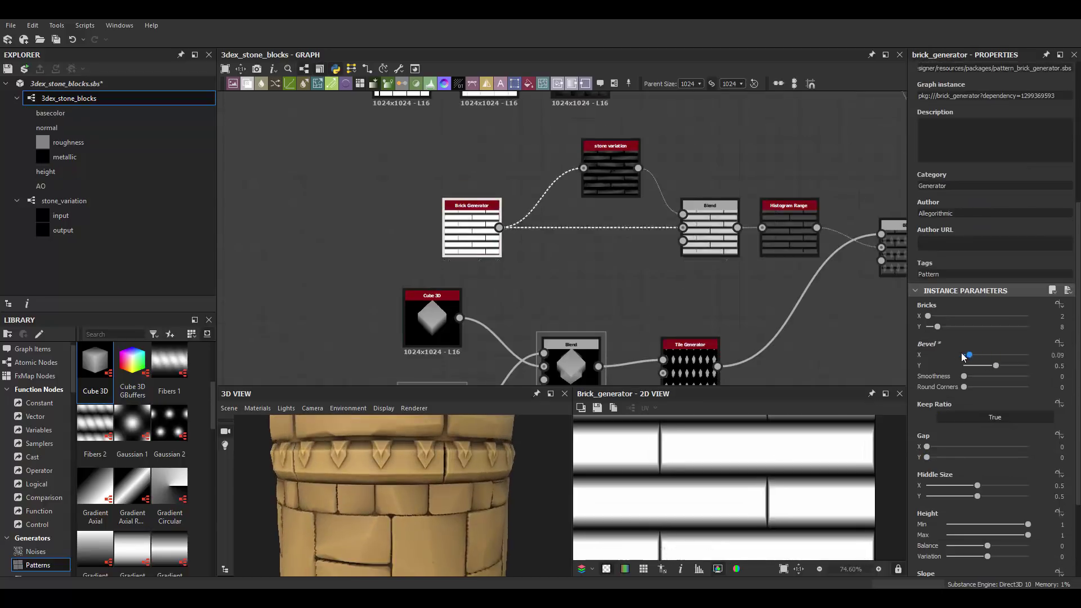
{"action": "mouse_move", "coordinate": [971, 357]}
{"action": "left_mouse_down"}
{"action": "mouse_move", "coordinate": [984, 366]}
{"action": "mouse_move", "coordinate": [929, 382]}
{"action": "left_mouse_up"}
{"action": "scroll", "coordinate": [417, 489], "scroll_direction": "down", "scroll_amount": 2}
{"action": "scroll", "coordinate": [417, 489], "scroll_direction": "up", "scroll_amount": 2}
{"action": "scroll", "coordinate": [929, 394], "scroll_direction": "down", "scroll_amount": 2}
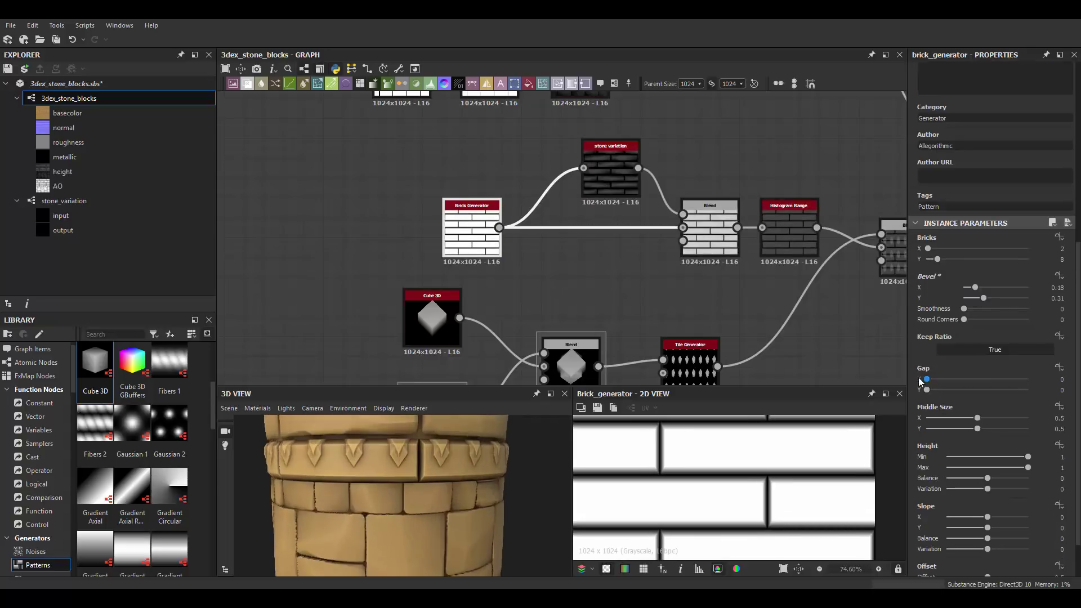
{"action": "left_click", "coordinate": [977, 429]}
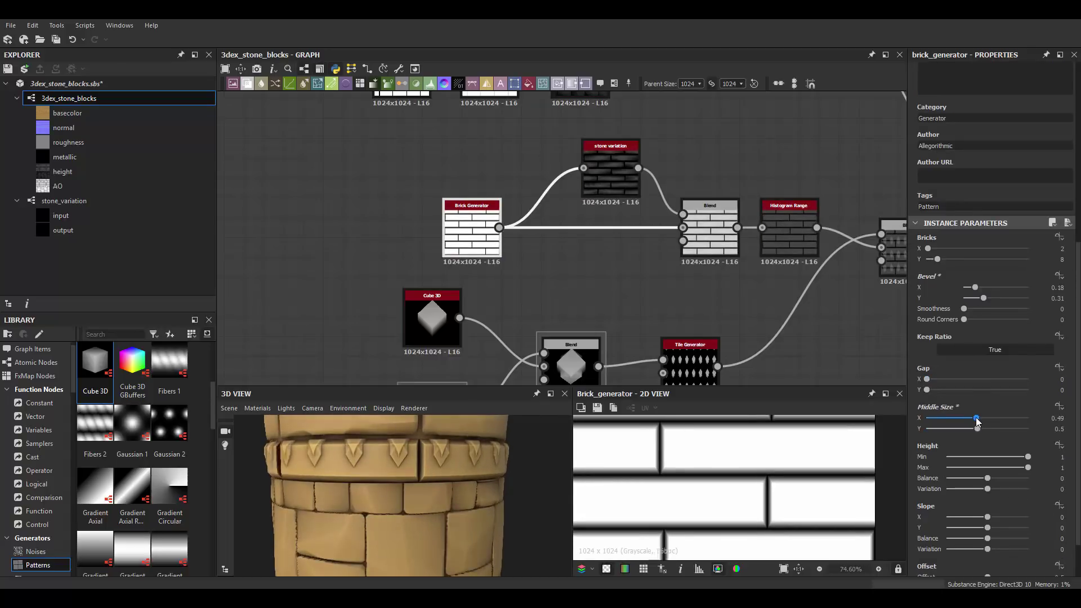
{"action": "scroll", "coordinate": [401, 516], "scroll_direction": "down", "scroll_amount": 2}
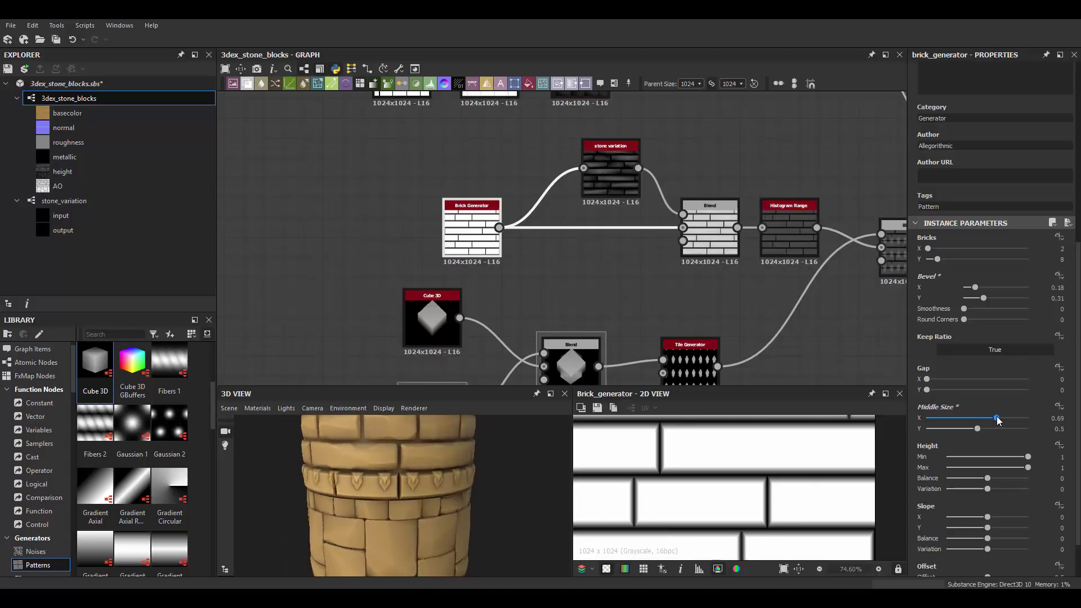
{"action": "left_click_drag", "start_coordinate": [1003, 415], "coordinate": [1002, 415]}
{"action": "scroll", "coordinate": [507, 476], "scroll_direction": "down", "scroll_amount": 2}
{"action": "scroll", "coordinate": [436, 471], "scroll_direction": "up", "scroll_amount": 4}
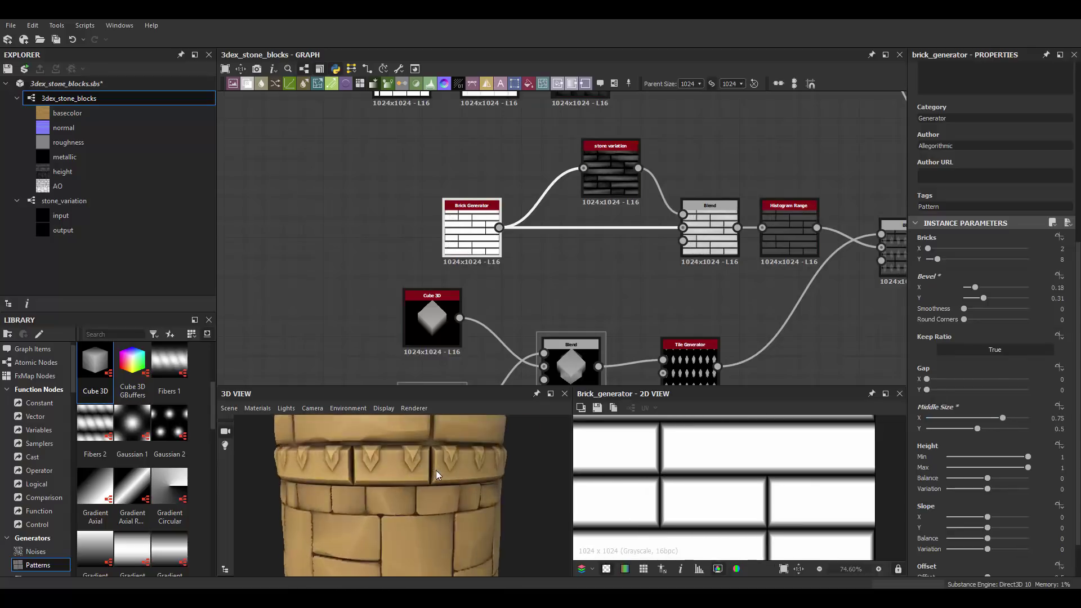
{"action": "scroll", "coordinate": [458, 471], "scroll_direction": "up", "scroll_amount": 2}
{"action": "scroll", "coordinate": [422, 458], "scroll_direction": "down", "scroll_amount": 2}
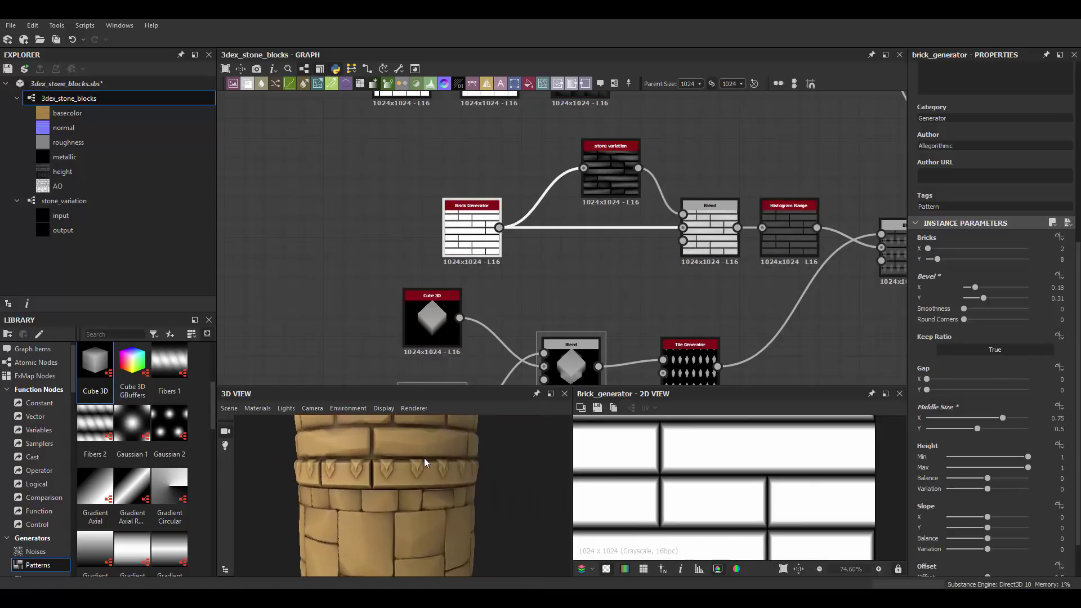
Lower the spike Blend's opacity to 0.62.
{"action": "middle_click_drag", "start_coordinate": [772, 250], "coordinate": [617, 225]}
{"action": "scroll", "coordinate": [617, 225], "scroll_direction": "up", "scroll_amount": 1}
{"action": "left_click", "coordinate": [720, 214]}
{"action": "left_click_drag", "start_coordinate": [1029, 304], "coordinate": [1006, 305]}
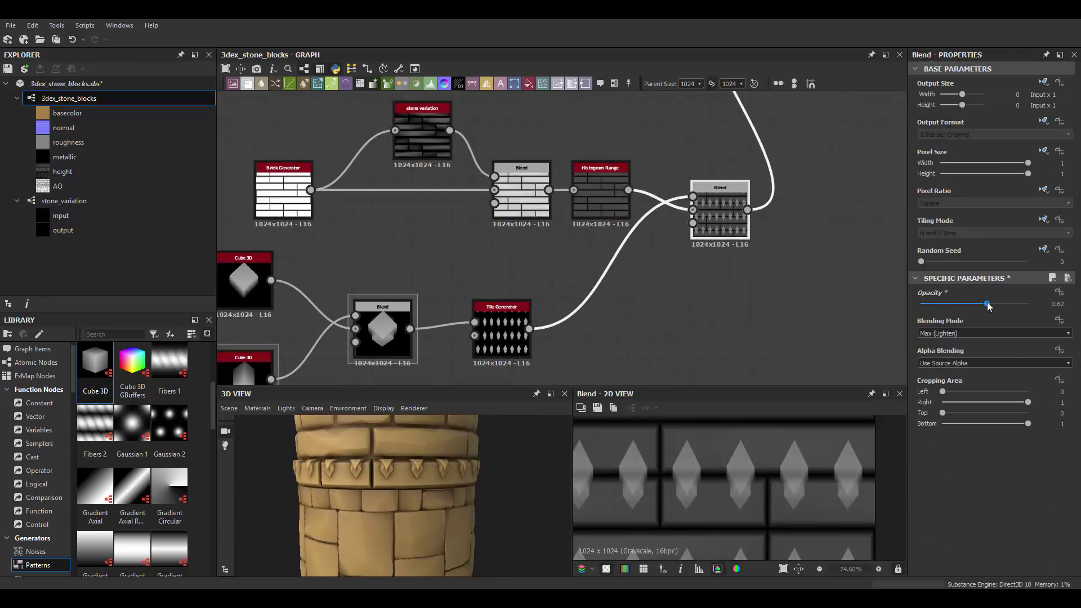
{"action": "scroll", "coordinate": [388, 496], "scroll_direction": "down", "scroll_amount": 2}
{"action": "scroll", "coordinate": [389, 495], "scroll_direction": "up", "scroll_amount": 2}
{"action": "scroll", "coordinate": [292, 349], "scroll_direction": "up", "scroll_amount": 1}
Shrink the second cube shape's scale to about 0.23.
{"action": "left_click", "coordinate": [273, 337]}
{"action": "scroll", "coordinate": [953, 538], "scroll_direction": "down", "scroll_amount": 5}
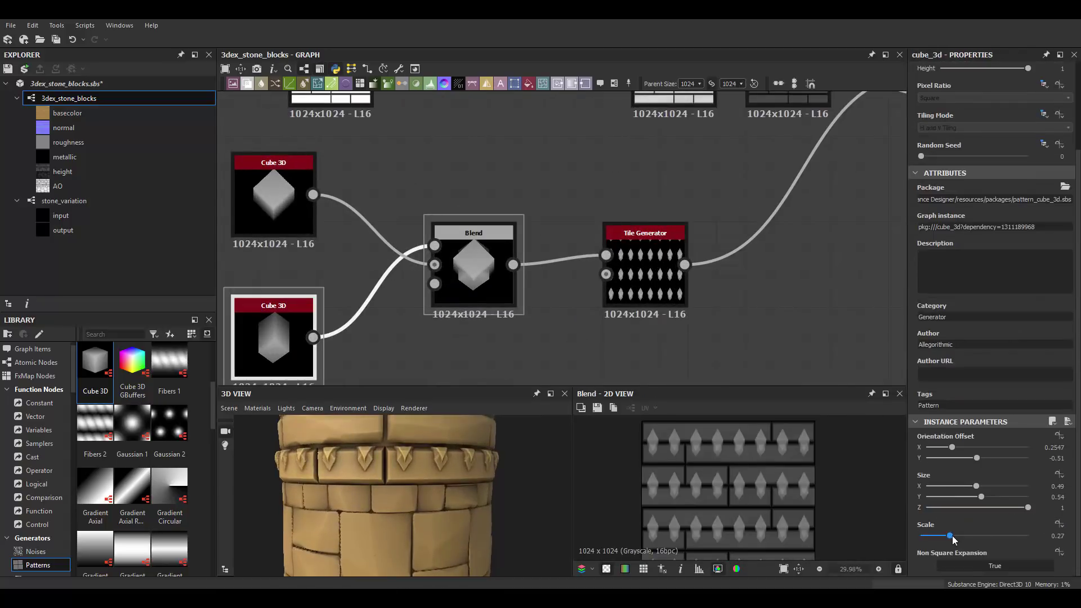
{"action": "left_click_drag", "start_coordinate": [958, 537], "coordinate": [946, 536]}
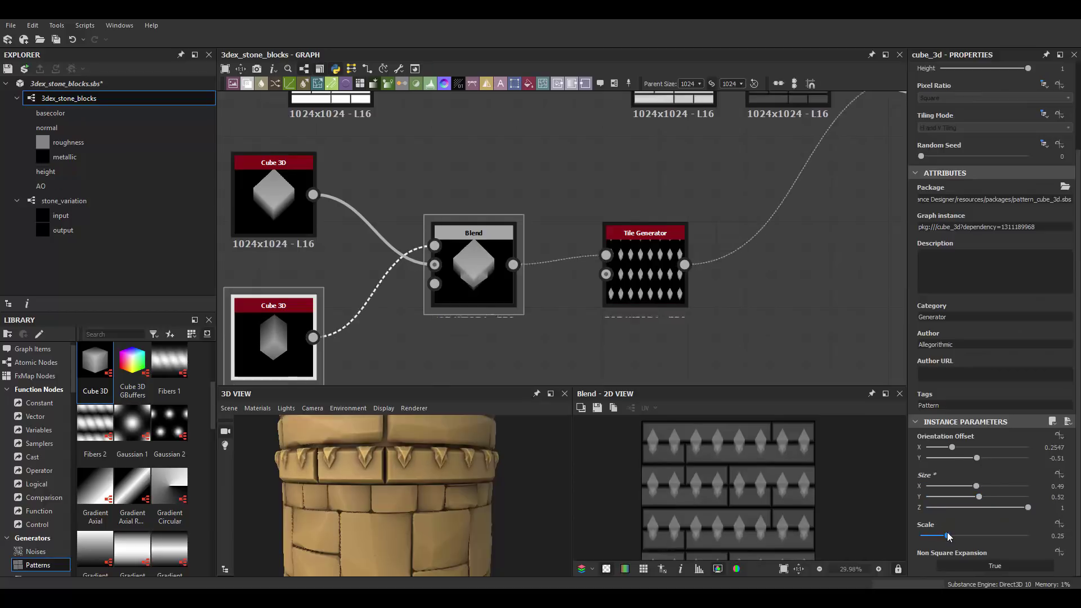
{"action": "scroll", "coordinate": [437, 488], "scroll_direction": "down", "scroll_amount": 1}
{"action": "scroll", "coordinate": [559, 280], "scroll_direction": "down", "scroll_amount": 2}
{"action": "scroll", "coordinate": [560, 279], "scroll_direction": "down", "scroll_amount": 2}
{"action": "scroll", "coordinate": [559, 279], "scroll_direction": "up", "scroll_amount": 2}
{"action": "middle_click_drag", "start_coordinate": [559, 279], "coordinate": [617, 217]}
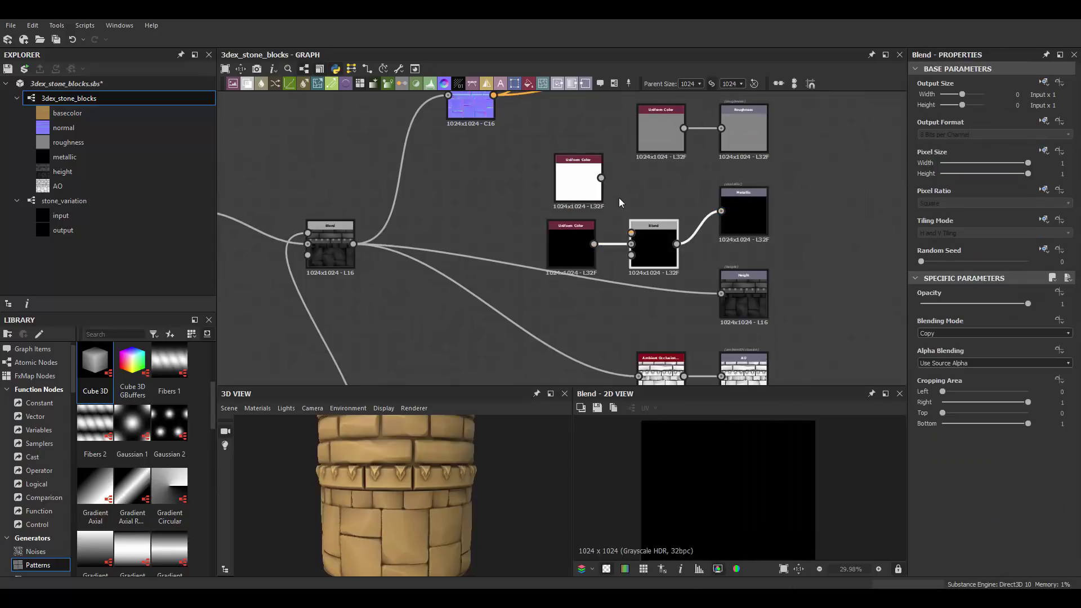
Crop the metallic Blend to Top 0.35 and Bottom 0.5.
{"action": "scroll", "coordinate": [655, 240], "scroll_direction": "up", "scroll_amount": 2}
{"action": "left_click_drag", "start_coordinate": [942, 413], "coordinate": [985, 424]}
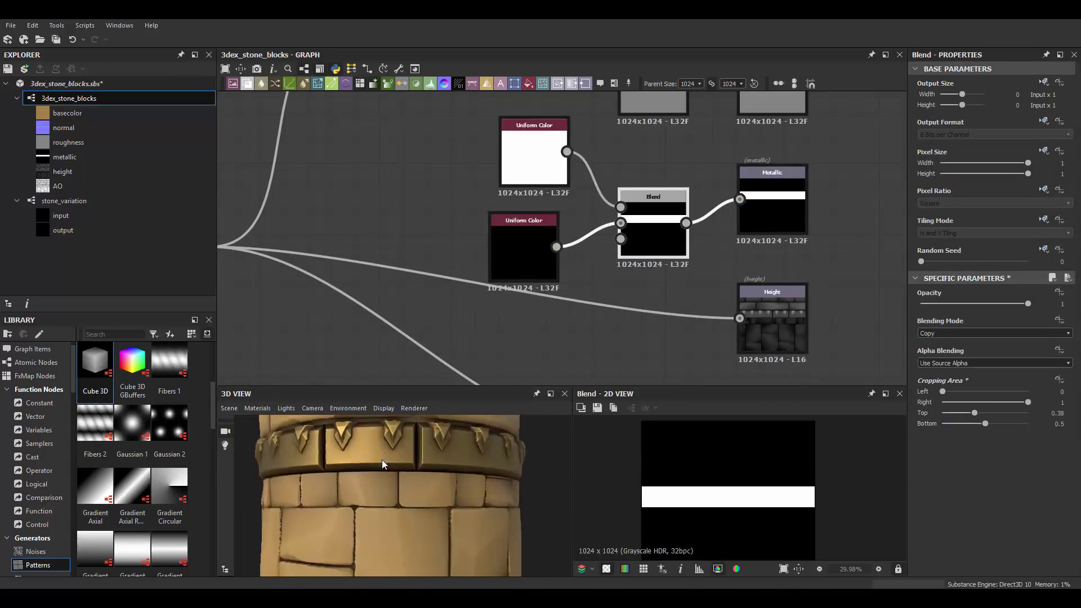
{"action": "scroll", "coordinate": [394, 472], "scroll_direction": "down", "scroll_amount": 5}
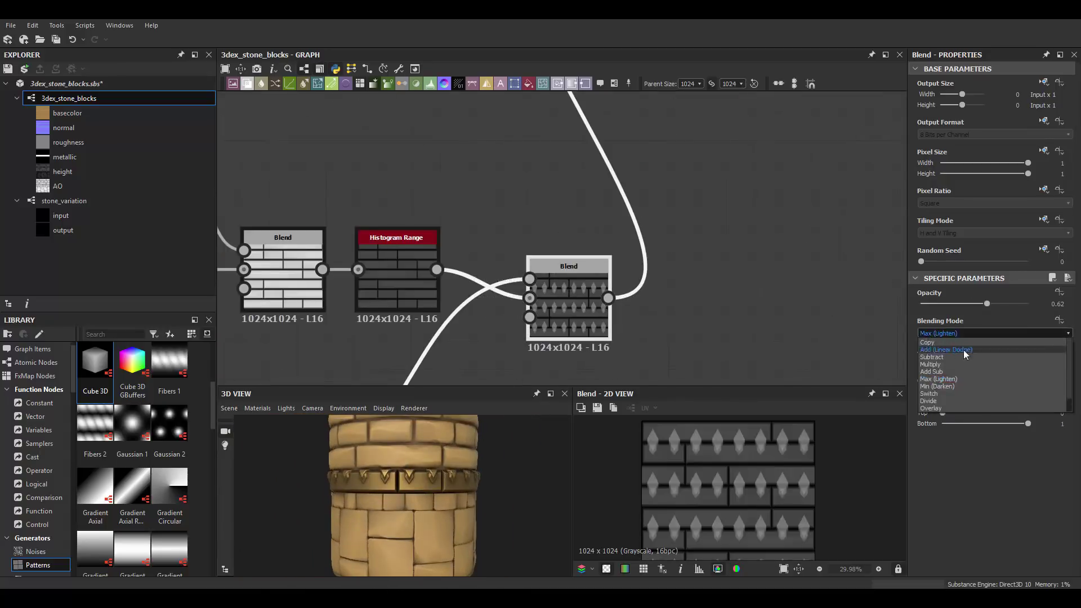
Set the spike Blend's mode to Max (Lighten) after trying Add and others.
{"action": "left_click", "coordinate": [932, 371]}
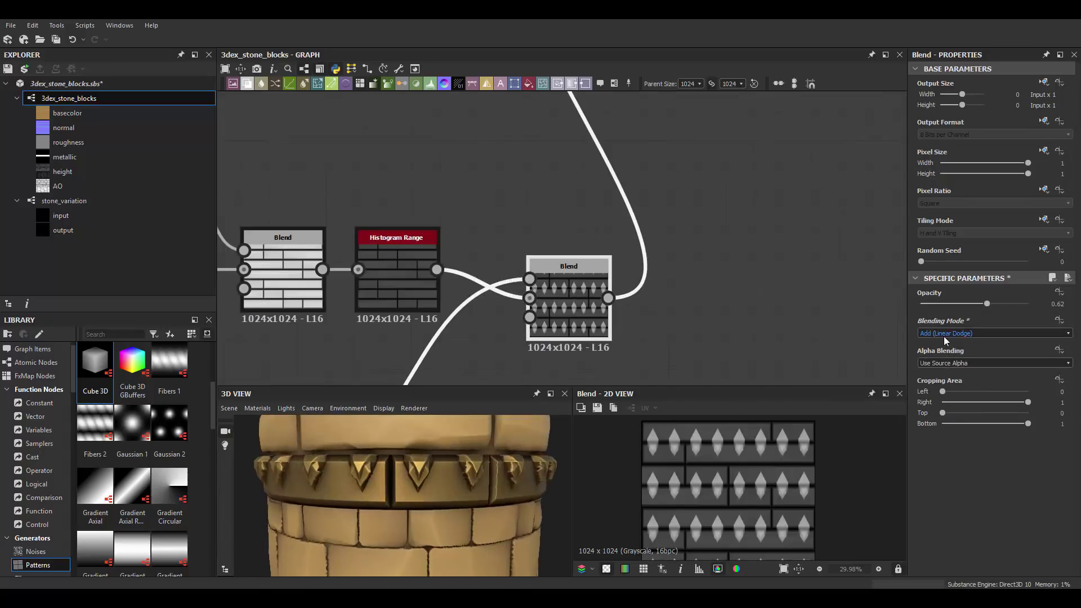
{"action": "key", "text": "Down"}
{"action": "key", "text": "Down"}
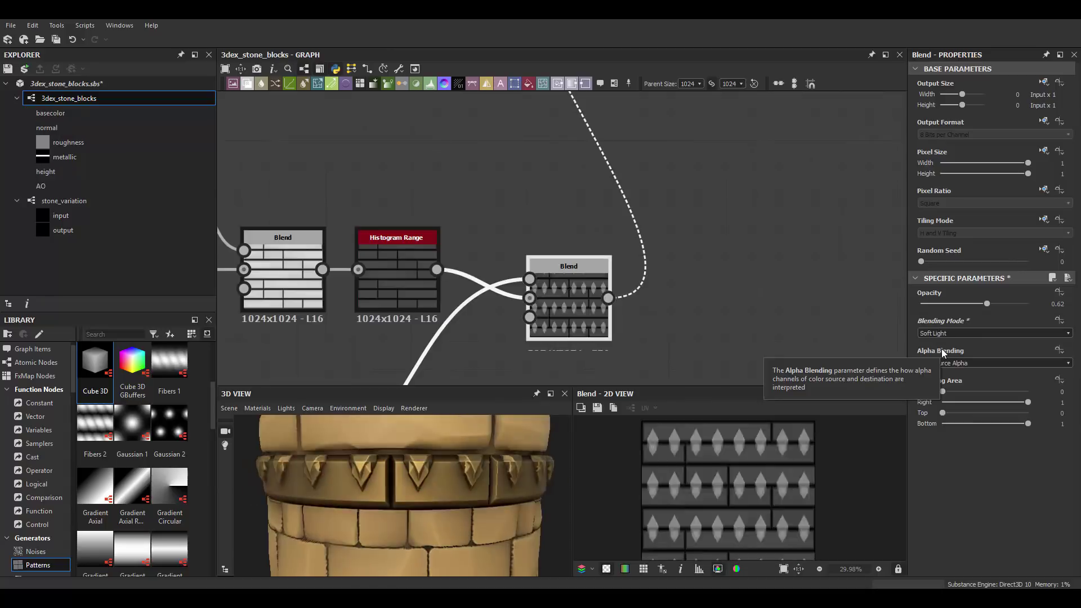
{"action": "key", "text": "Down"}
{"action": "key", "text": "Up"}
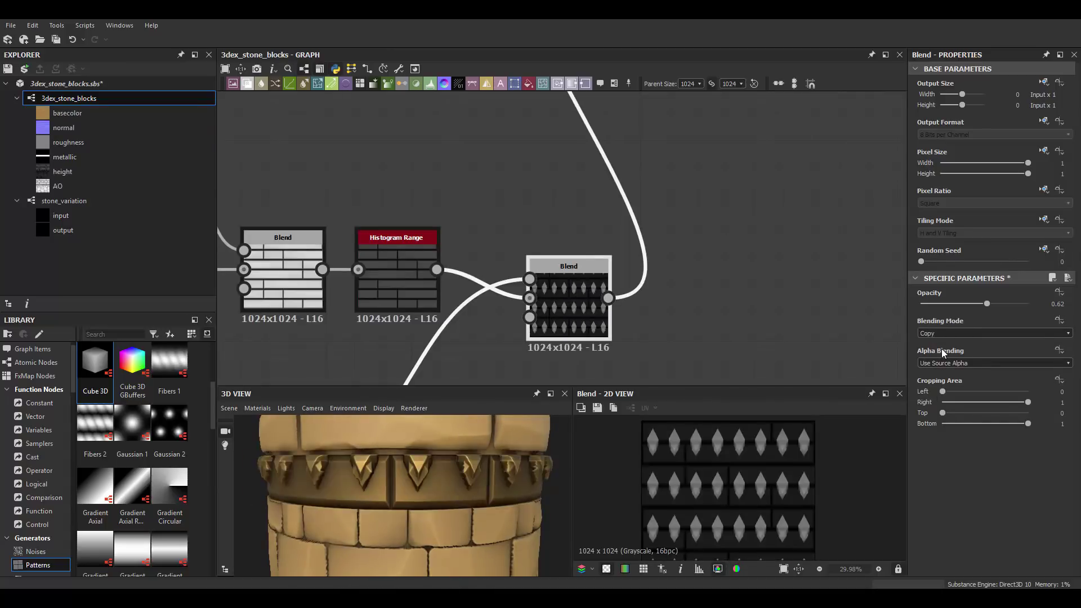
{"action": "key", "text": "Up"}
{"action": "scroll", "coordinate": [521, 484], "scroll_direction": "down", "scroll_amount": 3}
Test a different vertical spike count on the Tile Generator.
{"action": "left_click_drag", "start_coordinate": [462, 454], "coordinate": [525, 498]}
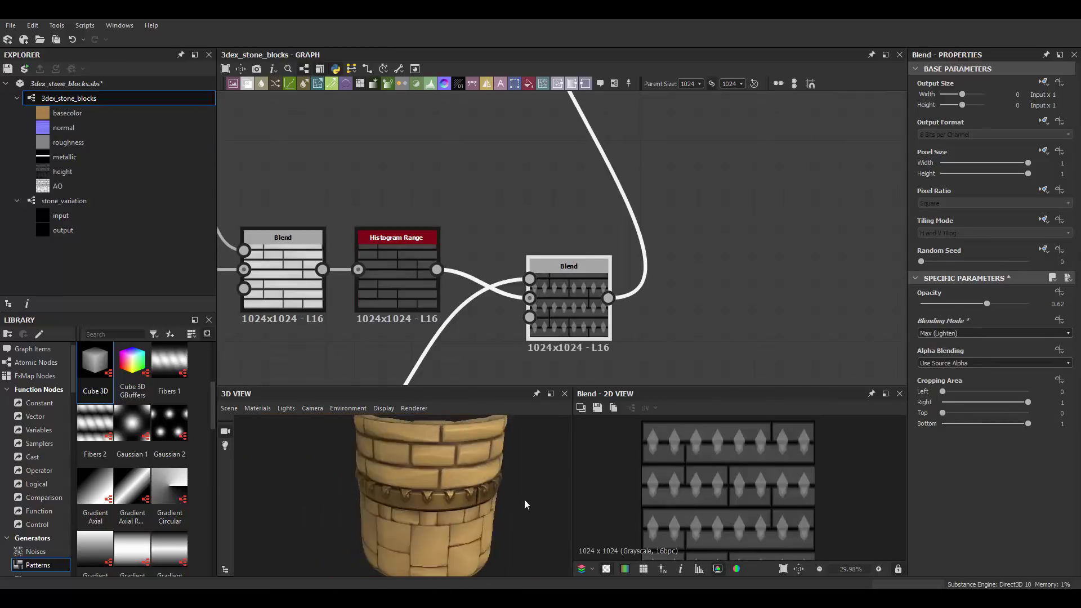
{"action": "scroll", "coordinate": [549, 242], "scroll_direction": "down", "scroll_amount": 3}
{"action": "scroll", "coordinate": [548, 242], "scroll_direction": "up", "scroll_amount": 3}
{"action": "left_click", "coordinate": [546, 282]}
{"action": "left_click_drag", "start_coordinate": [926, 512], "coordinate": [925, 513]}
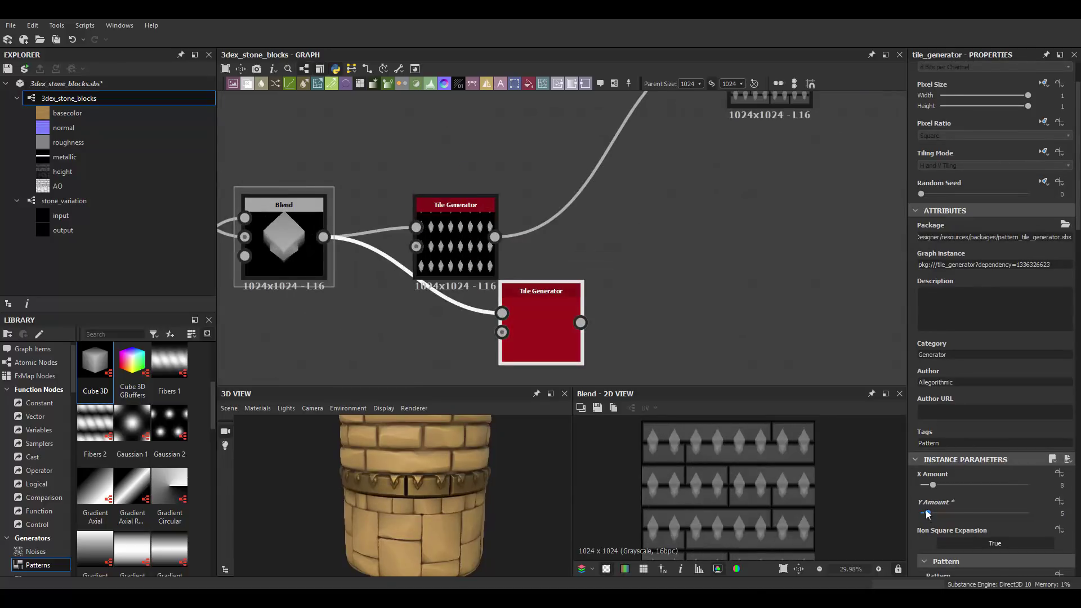
Set the second Tile Generator's vertical spike count to 8, after trying 9.
{"action": "scroll", "coordinate": [618, 271], "scroll_direction": "down", "scroll_amount": 2}
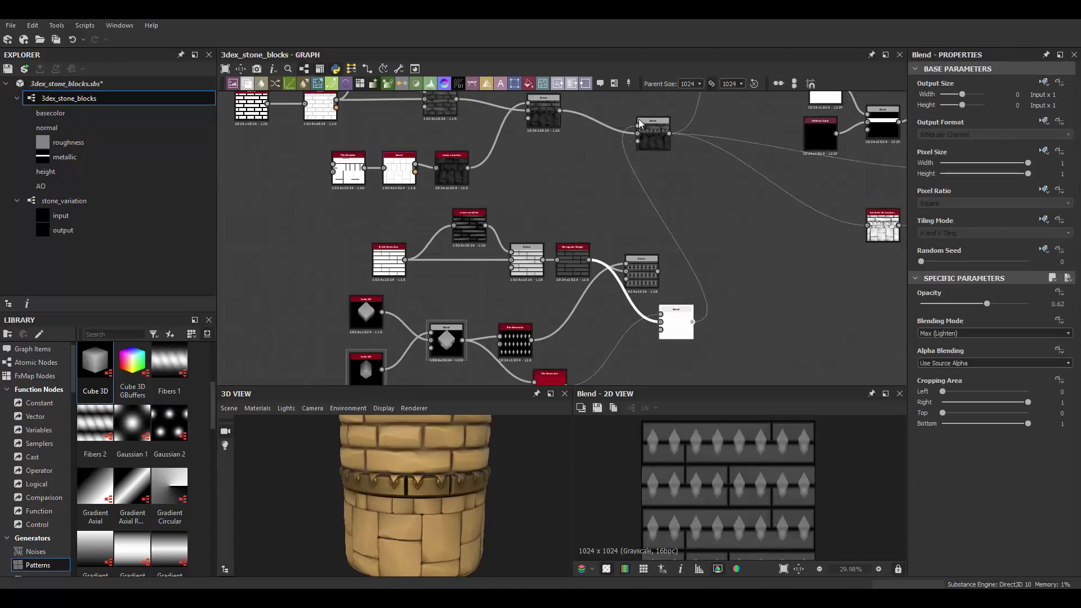
{"action": "scroll", "coordinate": [619, 245], "scroll_direction": "up", "scroll_amount": 4}
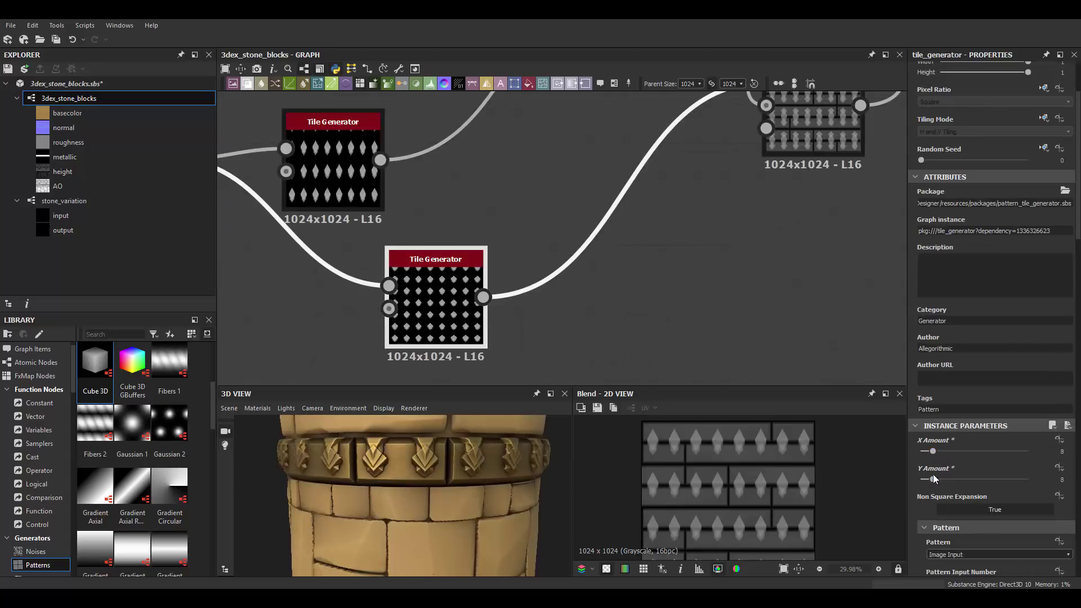
{"action": "left_click_drag", "start_coordinate": [935, 477], "coordinate": [933, 477]}
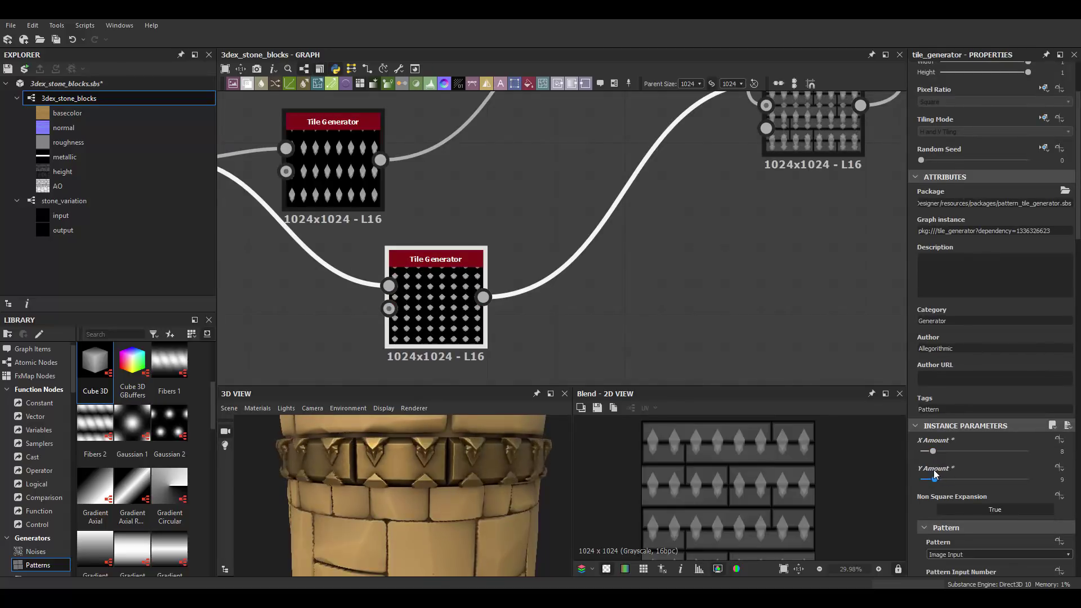
{"action": "scroll", "coordinate": [481, 465], "scroll_direction": "down", "scroll_amount": 3}
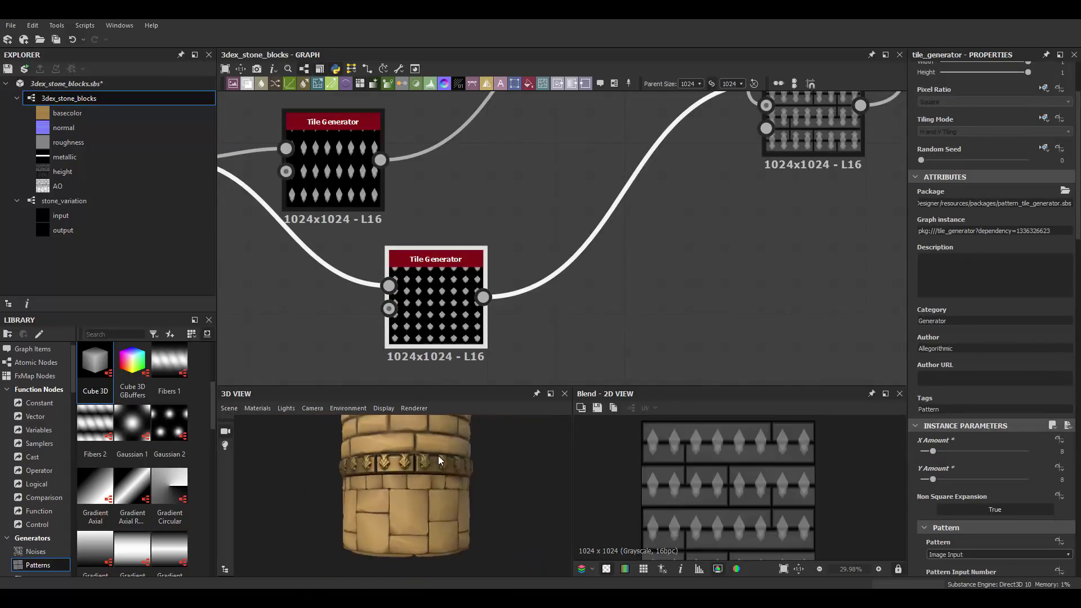
{"action": "left_click_drag", "start_coordinate": [931, 477], "coordinate": [930, 476]}
Try several blending modes on the combined-spike Blend.
{"action": "scroll", "coordinate": [979, 473], "scroll_direction": "down", "scroll_amount": 5}
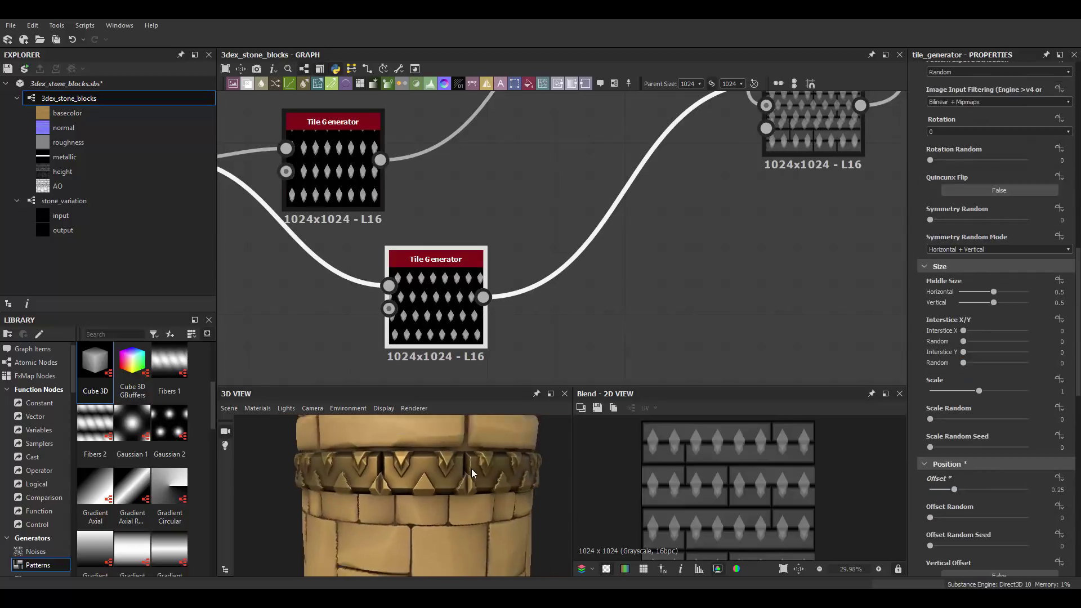
{"action": "scroll", "coordinate": [979, 437], "scroll_direction": "down", "scroll_amount": 5}
{"action": "scroll", "coordinate": [978, 438], "scroll_direction": "down", "scroll_amount": 2}
{"action": "scroll", "coordinate": [982, 436], "scroll_direction": "up", "scroll_amount": 3}
{"action": "scroll", "coordinate": [985, 432], "scroll_direction": "down", "scroll_amount": 4}
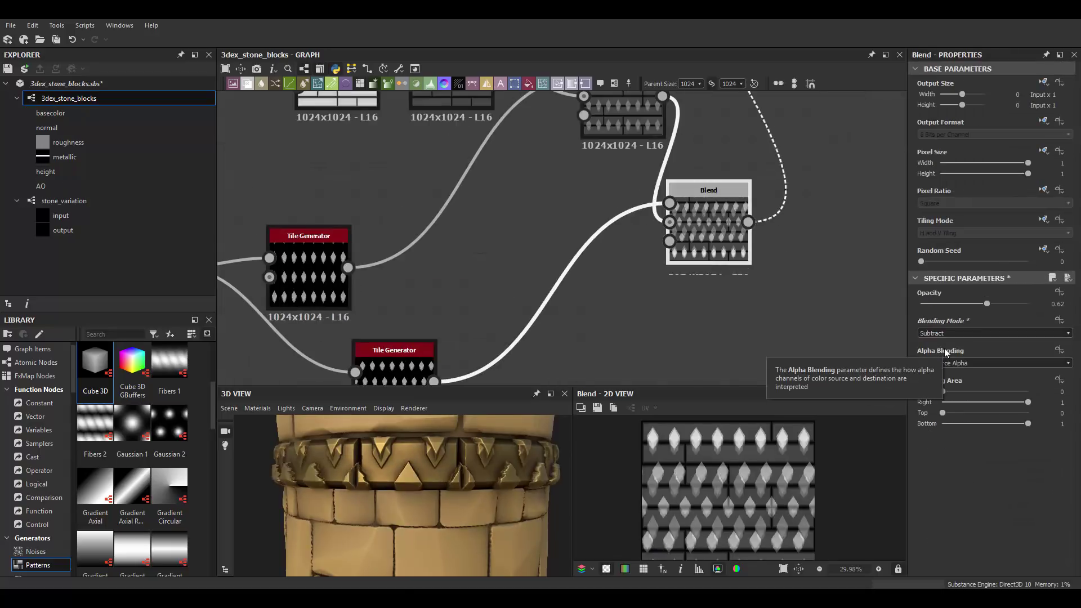
{"action": "left_click", "coordinate": [940, 334]}
{"action": "left_click", "coordinate": [938, 356]}
{"action": "key", "text": "Down"}
{"action": "key", "text": "Down"}
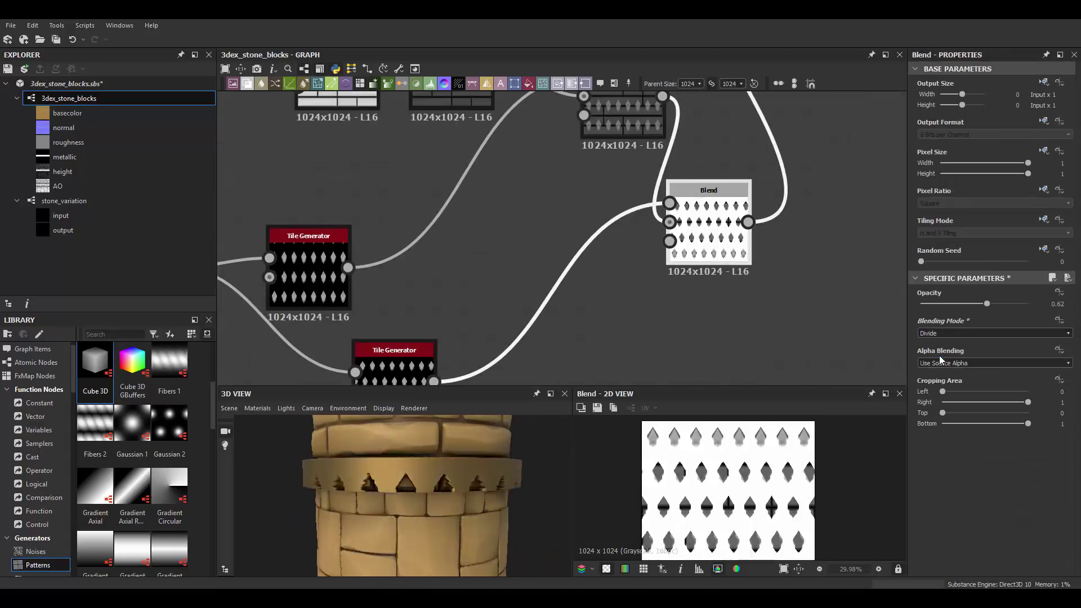
{"action": "key", "text": "Down"}
Delete the extra Blend node and the second Tile Generator.
{"action": "scroll", "coordinate": [667, 236], "scroll_direction": "down", "scroll_amount": 3}
{"action": "mouse_move", "coordinate": [667, 236]}
{"action": "middle_mouse_down"}
{"action": "mouse_move", "coordinate": [681, 199]}
{"action": "mouse_move", "coordinate": [687, 276]}
{"action": "middle_mouse_up"}
{"action": "left_click", "coordinate": [479, 314]}
{"action": "scroll", "coordinate": [690, 203], "scroll_direction": "down", "scroll_amount": 2}
{"action": "left_click", "coordinate": [688, 270]}
{"action": "key", "text": "Delete"}
{"action": "key", "text": "Delete"}
{"action": "scroll", "coordinate": [573, 247], "scroll_direction": "down", "scroll_amount": 2}
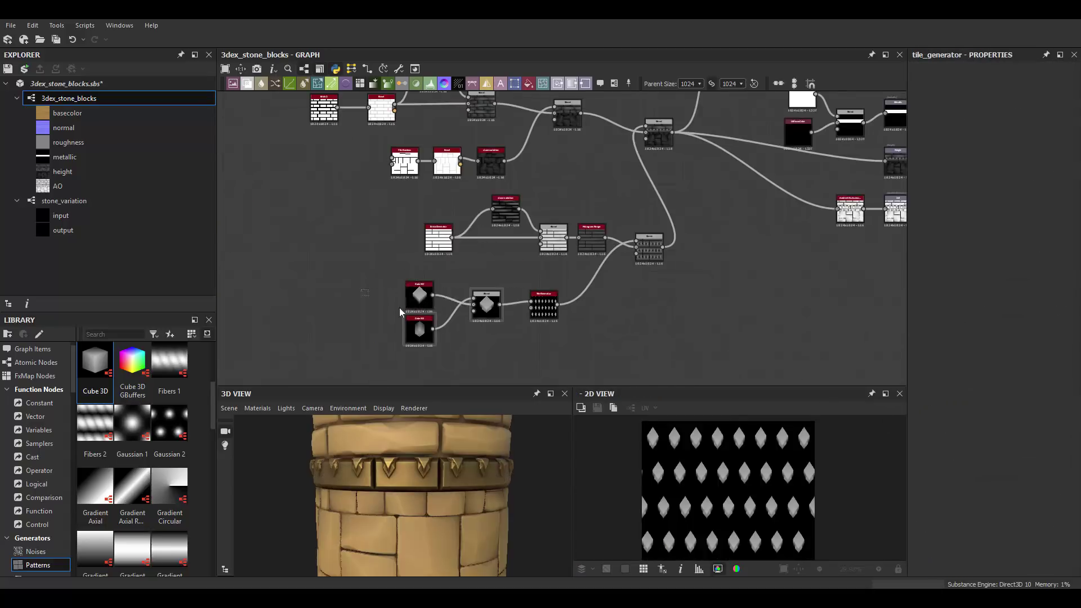
{"action": "scroll", "coordinate": [400, 308], "scroll_direction": "up", "scroll_amount": 2}
Try other Brick Generator X brick counts, then restore one brick per row.
{"action": "mouse_move", "coordinate": [665, 188]}
{"action": "middle_mouse_down"}
{"action": "mouse_move", "coordinate": [495, 264]}
{"action": "mouse_move", "coordinate": [602, 204]}
{"action": "middle_mouse_up"}
{"action": "left_click", "coordinate": [393, 224]}
{"action": "scroll", "coordinate": [1001, 470], "scroll_direction": "down", "scroll_amount": 3}
{"action": "scroll", "coordinate": [406, 491], "scroll_direction": "up", "scroll_amount": 2}
{"action": "scroll", "coordinate": [406, 491], "scroll_direction": "up", "scroll_amount": 2}
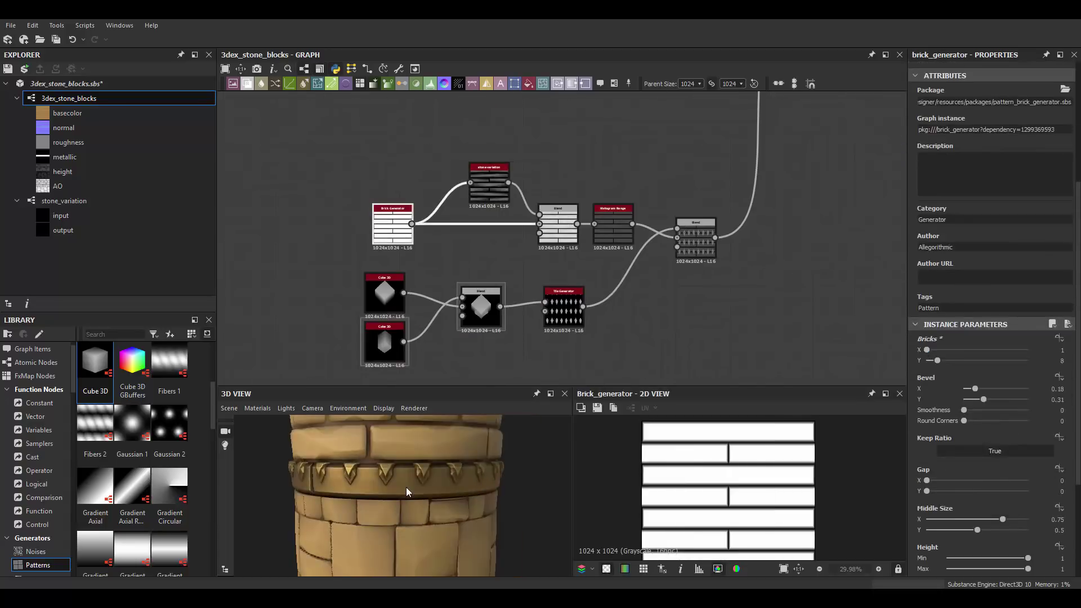
{"action": "scroll", "coordinate": [407, 491], "scroll_direction": "down", "scroll_amount": 2}
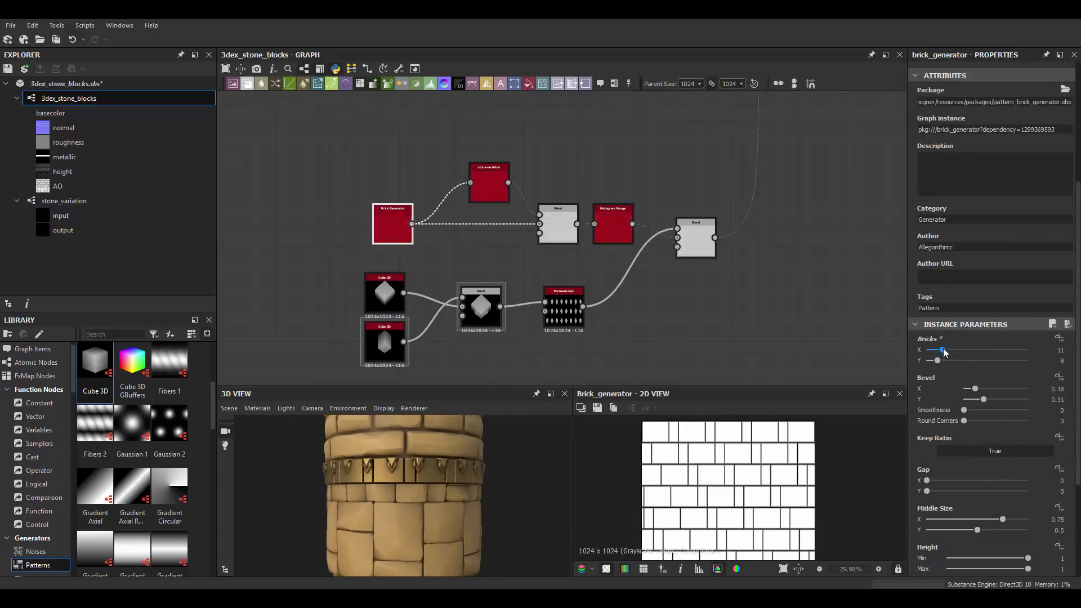
{"action": "left_click_drag", "start_coordinate": [945, 352], "coordinate": [937, 352]}
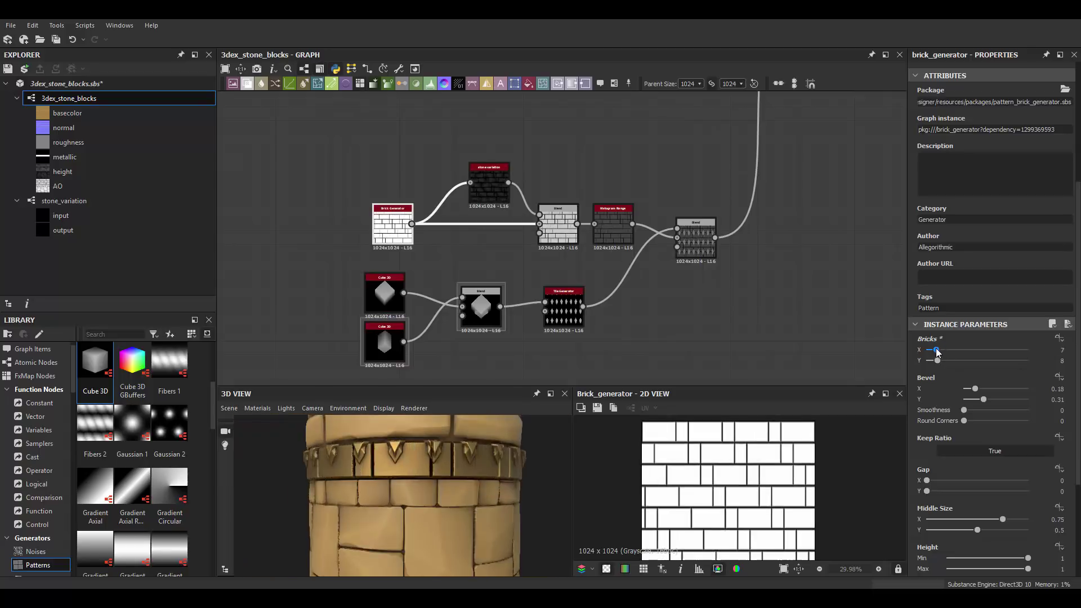
{"action": "scroll", "coordinate": [477, 471], "scroll_direction": "down", "scroll_amount": 3}
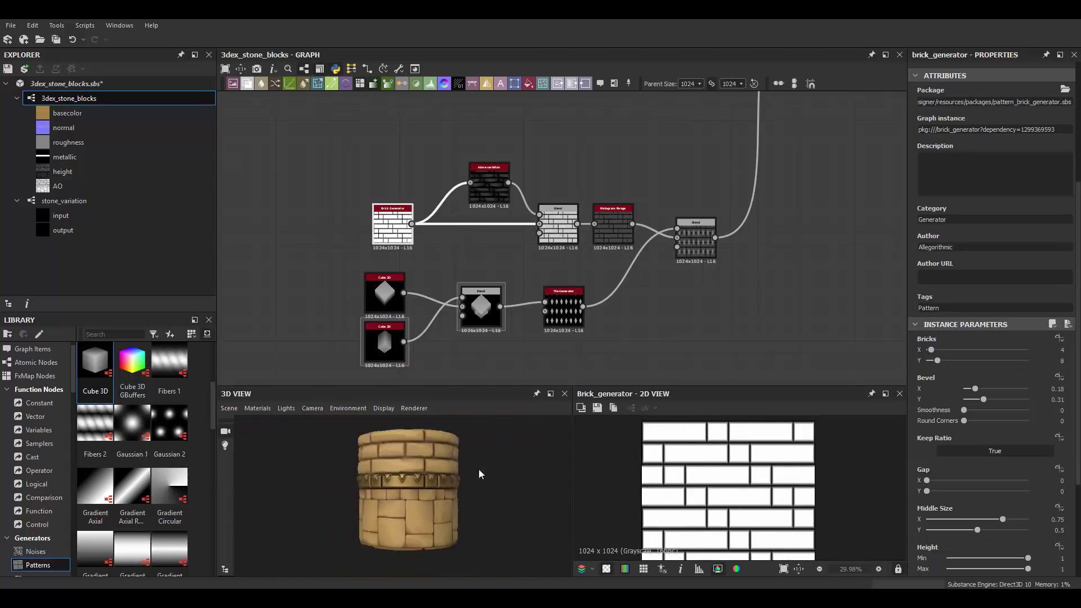
{"action": "scroll", "coordinate": [477, 470], "scroll_direction": "up", "scroll_amount": 3}
{"action": "scroll", "coordinate": [449, 496], "scroll_direction": "down", "scroll_amount": 3}
{"action": "scroll", "coordinate": [449, 496], "scroll_direction": "up", "scroll_amount": 1}
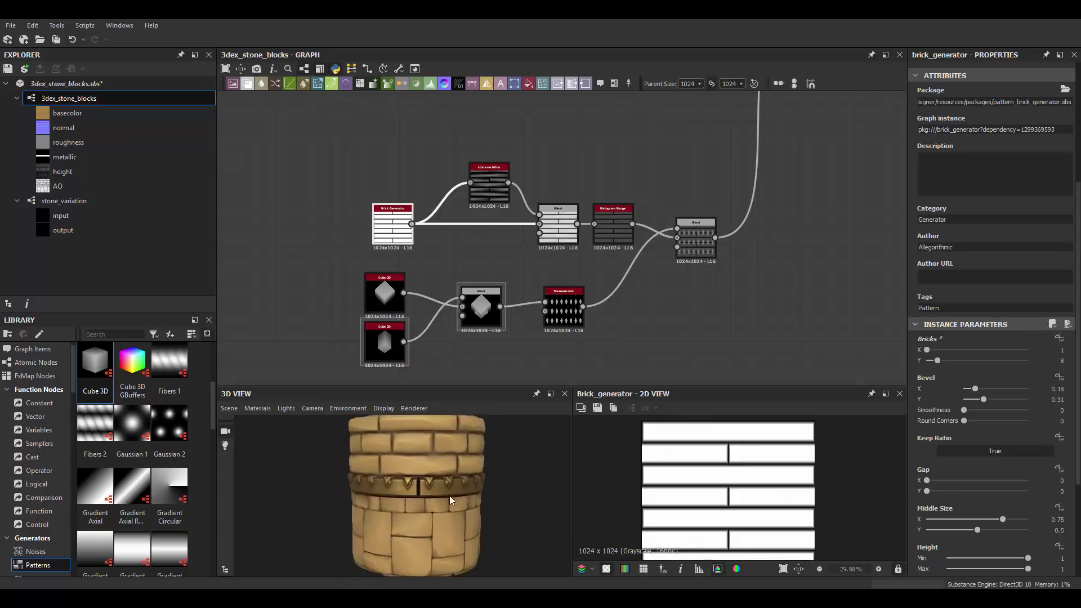
{"action": "scroll", "coordinate": [391, 482], "scroll_direction": "up", "scroll_amount": 2}
{"action": "scroll", "coordinate": [410, 471], "scroll_direction": "down", "scroll_amount": 3}
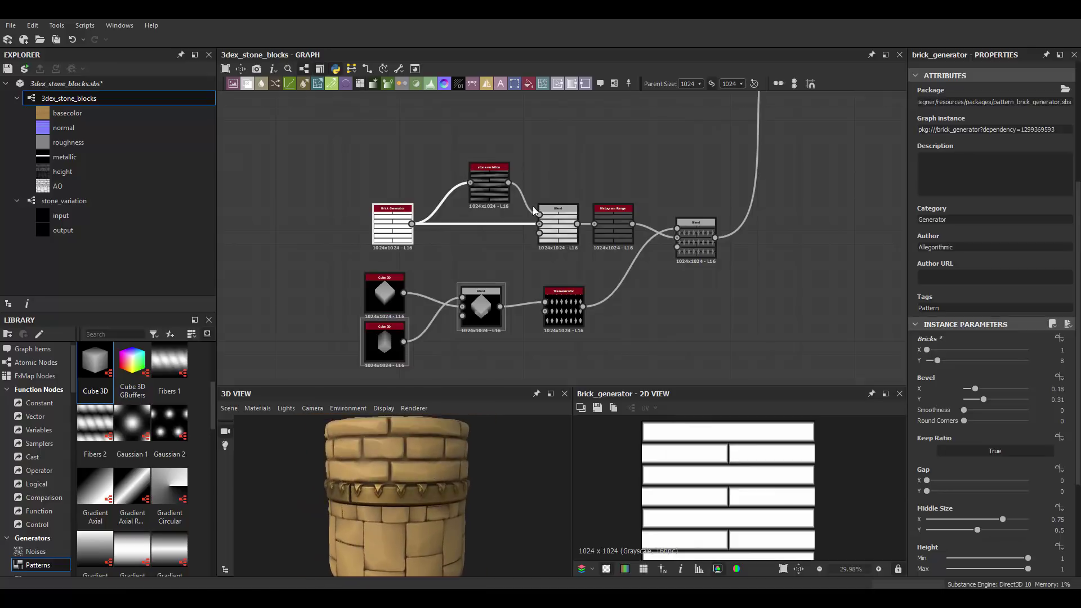
{"action": "middle_click_drag", "start_coordinate": [534, 211], "coordinate": [644, 319]}
{"action": "scroll", "coordinate": [563, 239], "scroll_direction": "up", "scroll_amount": 3}
Add a Blend node and connect the Bevel output into it.
{"action": "key", "text": "space"}
{"action": "type", "text": "b"}
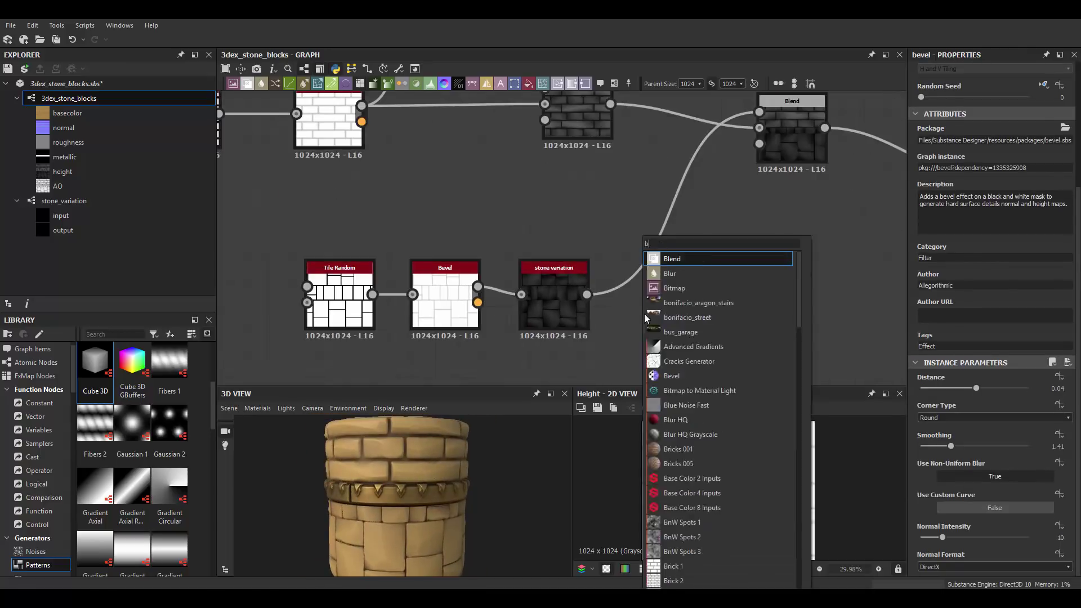
{"action": "key", "text": "Return"}
{"action": "mouse_move", "coordinate": [553, 293]}
{"action": "left_mouse_down"}
{"action": "mouse_move", "coordinate": [544, 237]}
{"action": "mouse_move", "coordinate": [604, 302]}
{"action": "left_mouse_up"}
Set the stone-variation Blend to Min (Darken) at 0.81 opacity.
{"action": "scroll", "coordinate": [653, 327], "scroll_direction": "up", "scroll_amount": 3}
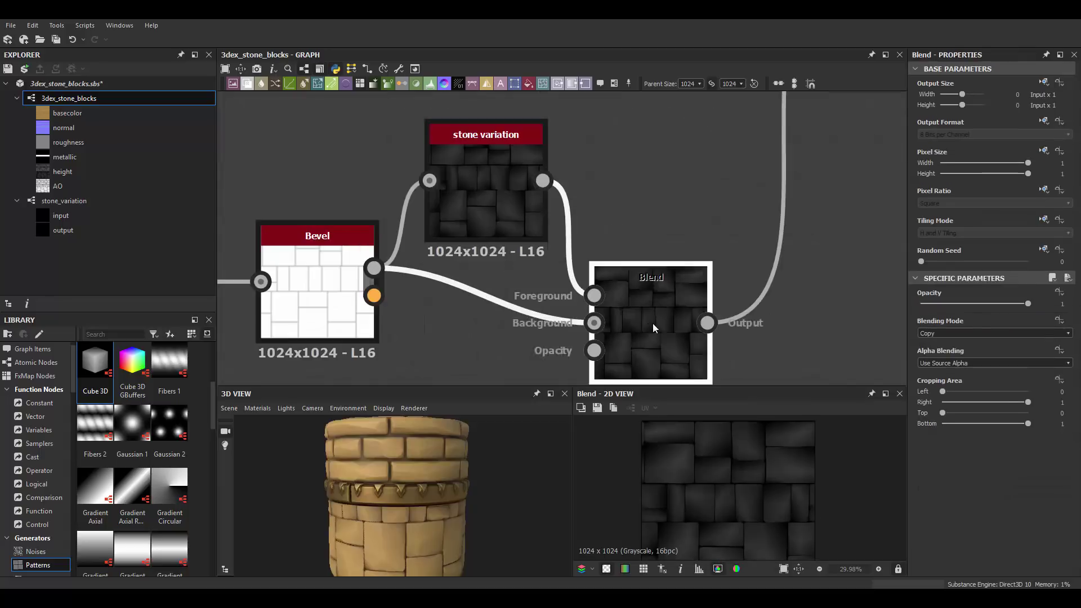
{"action": "left_click", "coordinate": [994, 333]}
{"action": "left_click", "coordinate": [959, 351]}
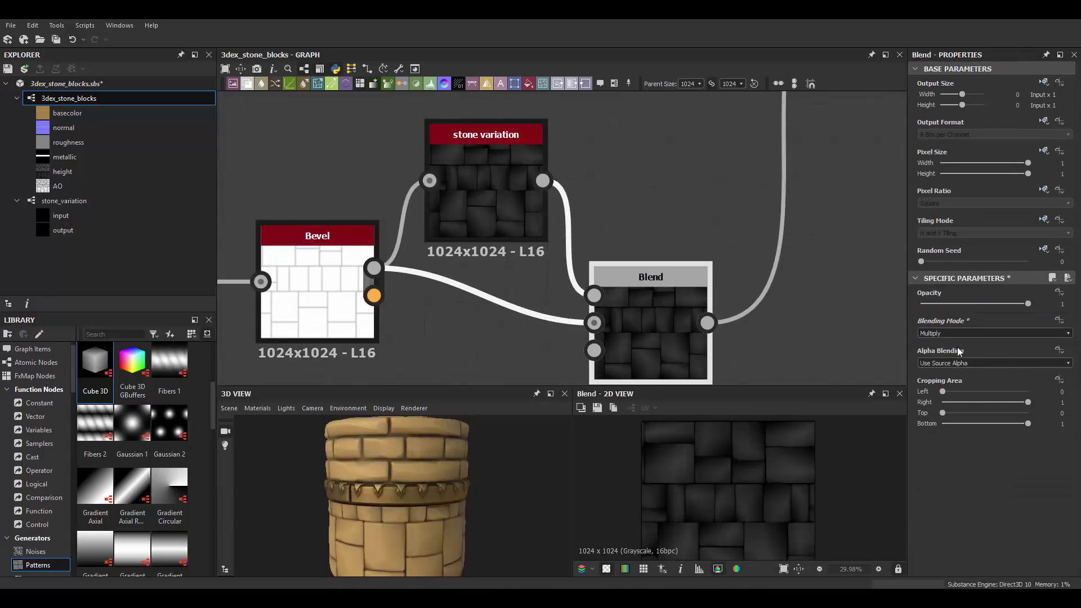
{"action": "left_click", "coordinate": [993, 333]}
{"action": "left_click", "coordinate": [956, 340]}
{"action": "mouse_move", "coordinate": [1028, 304]}
{"action": "left_mouse_down"}
{"action": "mouse_move", "coordinate": [994, 304]}
{"action": "mouse_move", "coordinate": [1007, 304]}
{"action": "left_mouse_up"}
{"action": "left_click", "coordinate": [961, 333]}
{"action": "left_click", "coordinate": [957, 374]}
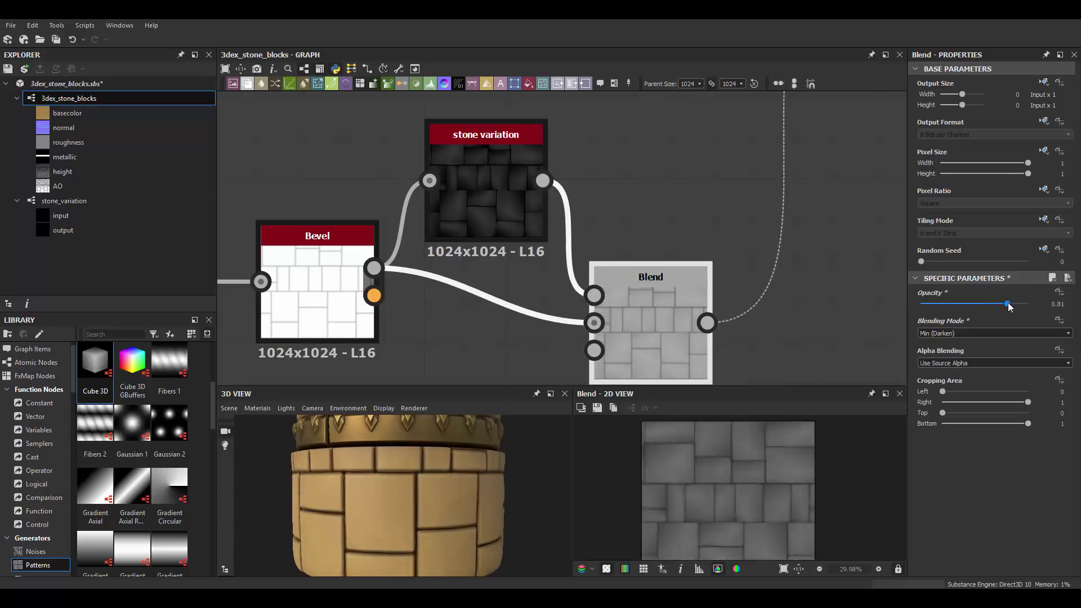
{"action": "scroll", "coordinate": [462, 450], "scroll_direction": "down", "scroll_amount": 5}
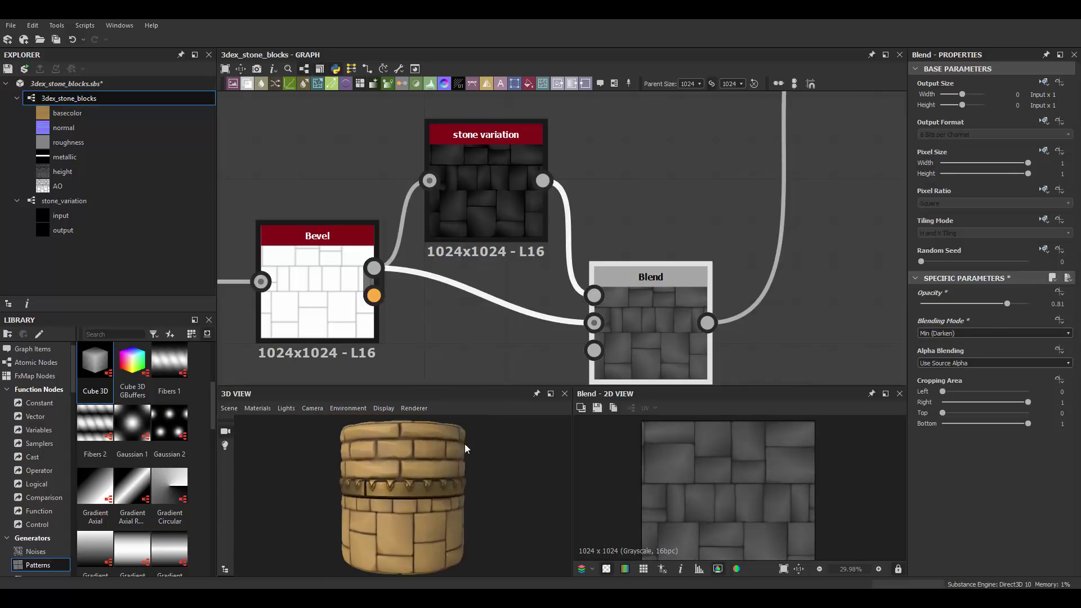
{"action": "scroll", "coordinate": [562, 253], "scroll_direction": "down", "scroll_amount": 3}
Lower the Tile Random shape scale to about 0.99.
{"action": "left_click", "coordinate": [364, 281]}
{"action": "scroll", "coordinate": [957, 478], "scroll_direction": "down", "scroll_amount": 5}
{"action": "scroll", "coordinate": [968, 456], "scroll_direction": "down", "scroll_amount": 5}
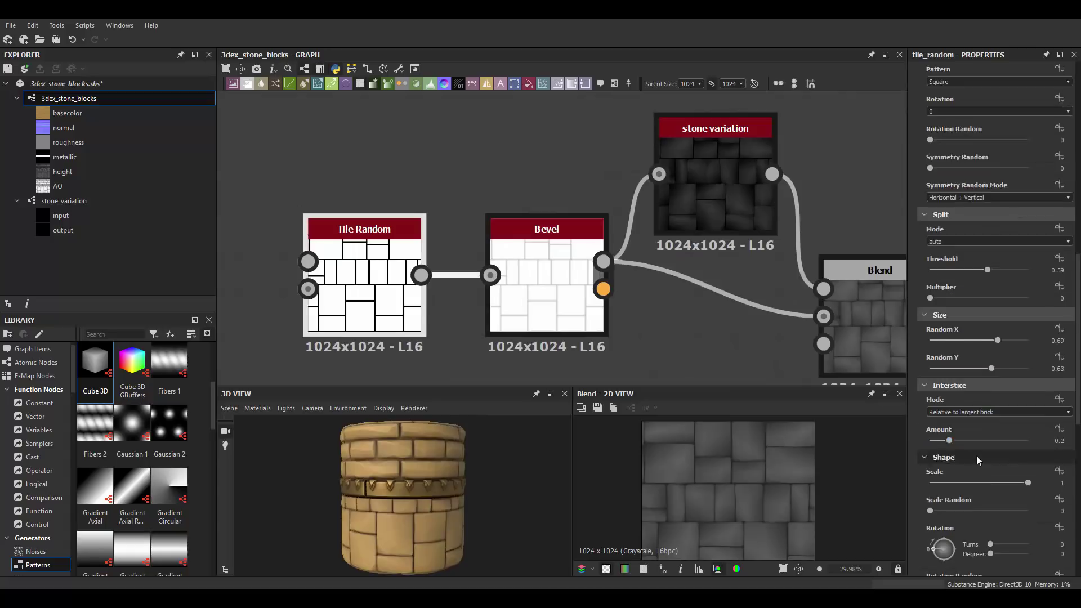
{"action": "scroll", "coordinate": [975, 454], "scroll_direction": "down", "scroll_amount": 2}
{"action": "mouse_move", "coordinate": [1028, 415]}
{"action": "left_mouse_down"}
{"action": "mouse_move", "coordinate": [1005, 414]}
{"action": "mouse_move", "coordinate": [1027, 415]}
{"action": "left_mouse_up"}
{"action": "scroll", "coordinate": [417, 483], "scroll_direction": "down", "scroll_amount": 3}
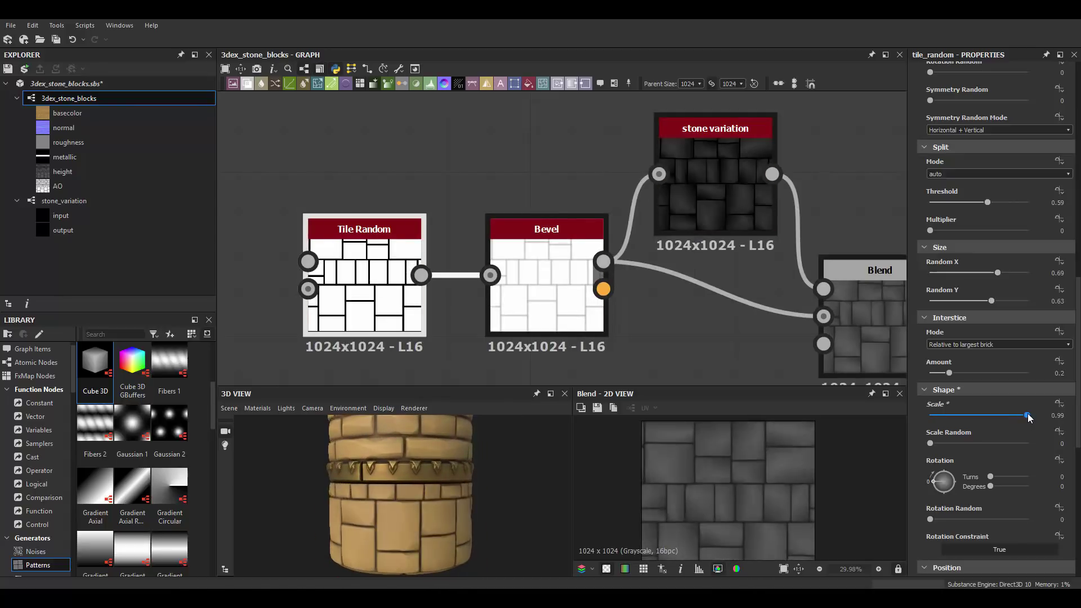
{"action": "scroll", "coordinate": [408, 188], "scroll_direction": "down", "scroll_amount": 3}
Lower the spiked-band Blend's opacity to 0.35.
{"action": "left_click", "coordinate": [577, 326]}
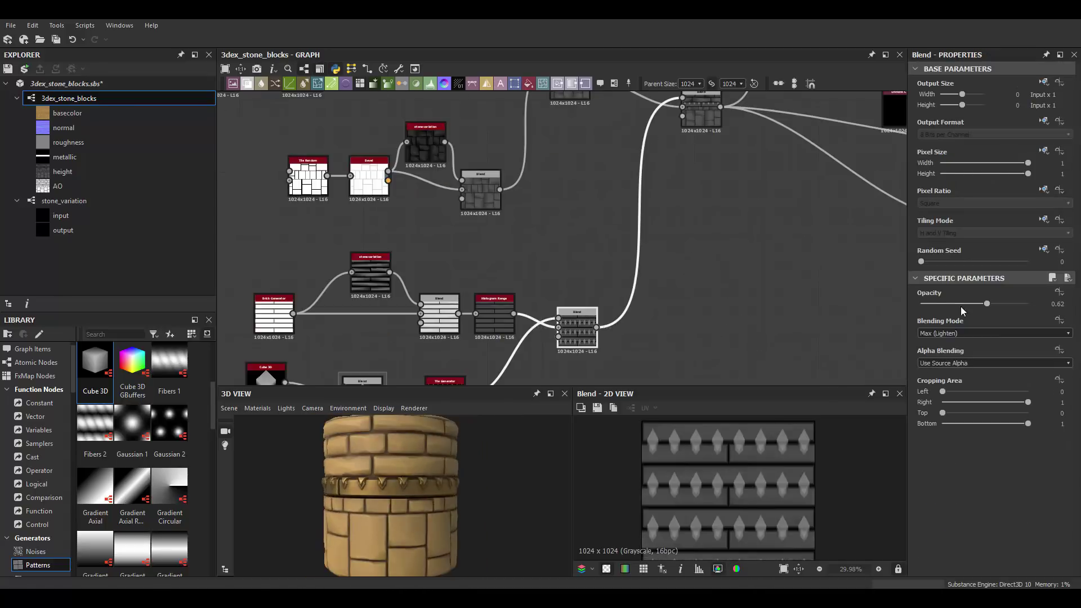
{"action": "left_click_drag", "start_coordinate": [943, 305], "coordinate": [950, 304]}
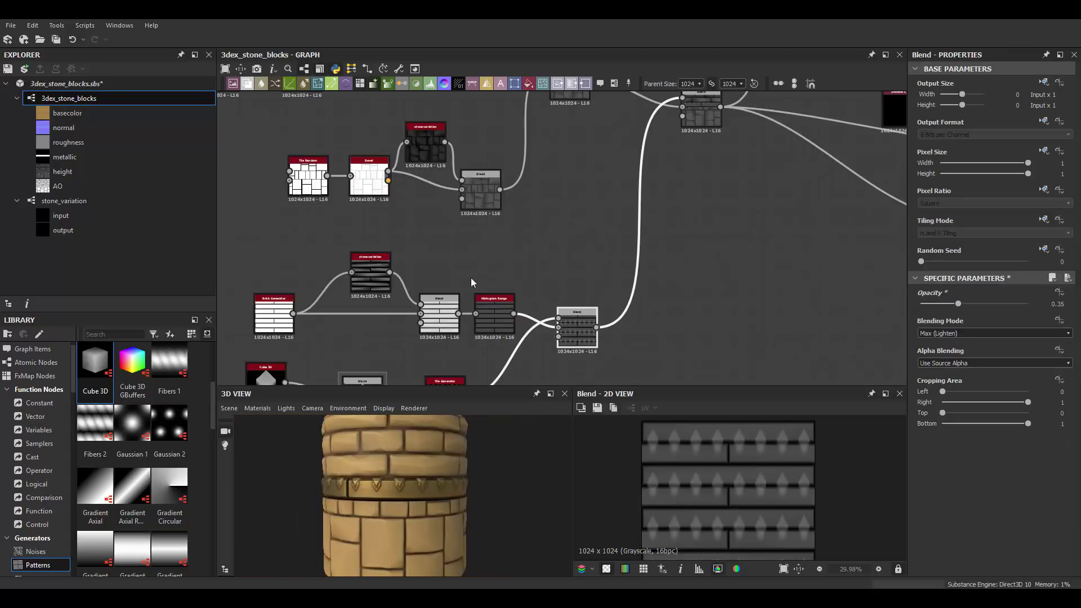
{"action": "scroll", "coordinate": [470, 278], "scroll_direction": "up", "scroll_amount": 2}
Widen Brick 2's interstice to about 0.4 and enlarge its brick scale.
{"action": "left_click", "coordinate": [422, 244]}
{"action": "left_click_drag", "start_coordinate": [923, 479], "coordinate": [936, 482]}
{"action": "left_click_drag", "start_coordinate": [961, 537], "coordinate": [964, 536]}
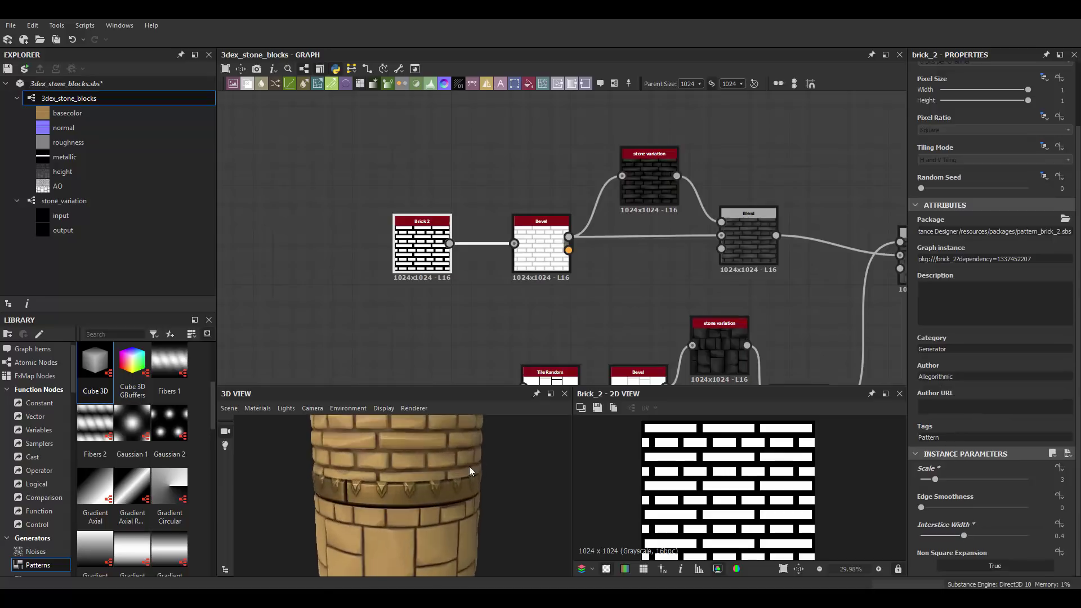
{"action": "mouse_move", "coordinate": [468, 466]}
{"action": "left_mouse_down"}
{"action": "mouse_move", "coordinate": [440, 464]}
{"action": "mouse_move", "coordinate": [418, 506]}
{"action": "left_mouse_up"}
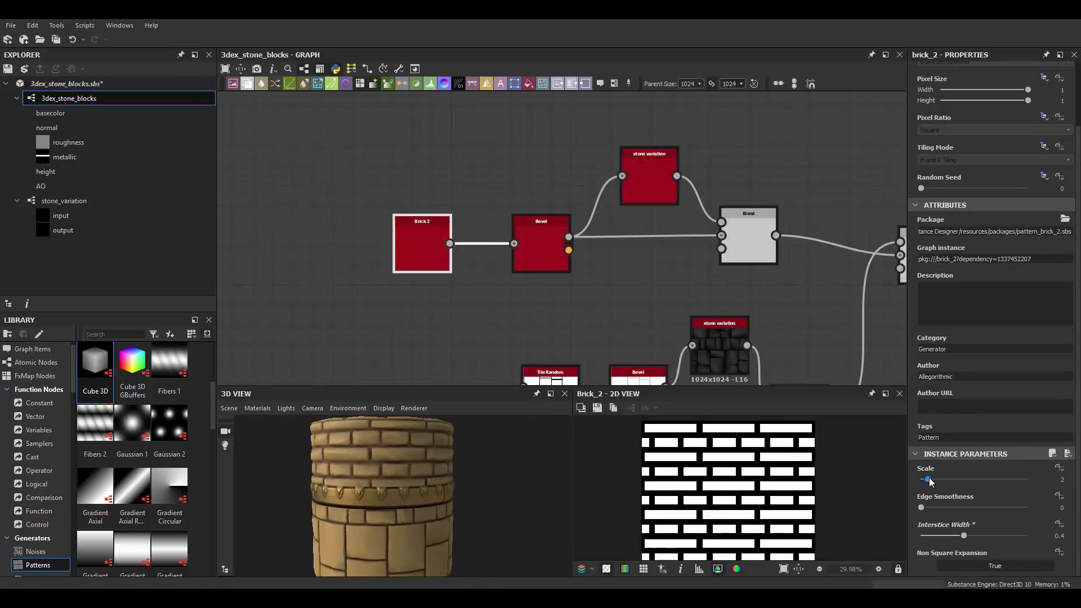
{"action": "left_click_drag", "start_coordinate": [928, 481], "coordinate": [934, 483]}
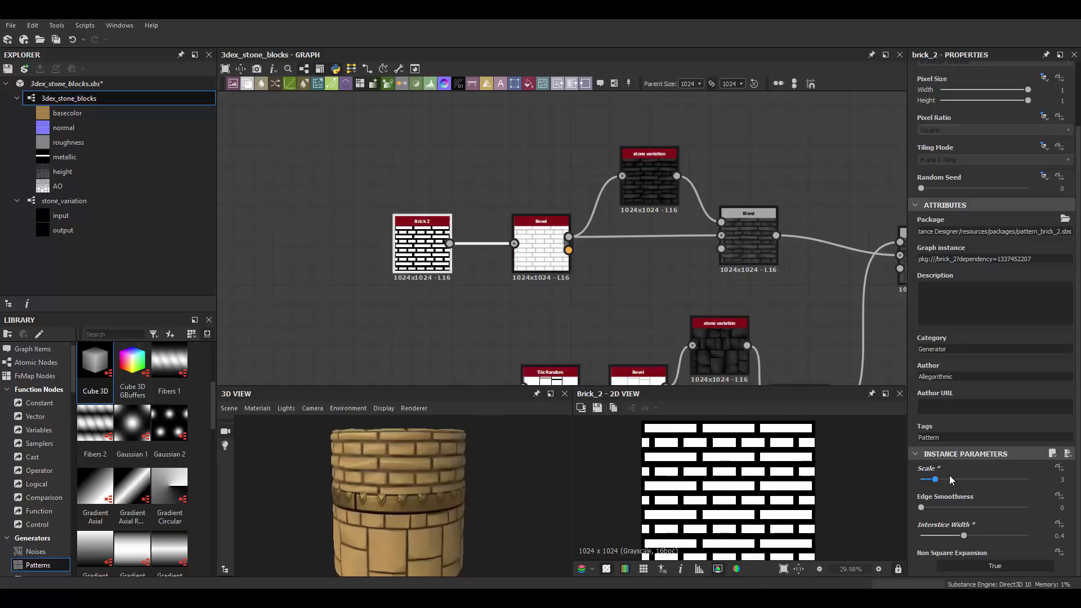
{"action": "scroll", "coordinate": [169, 428], "scroll_direction": "down", "scroll_amount": 5}
{"action": "scroll", "coordinate": [169, 427], "scroll_direction": "down", "scroll_amount": 5}
{"action": "scroll", "coordinate": [169, 428], "scroll_direction": "down", "scroll_amount": 5}
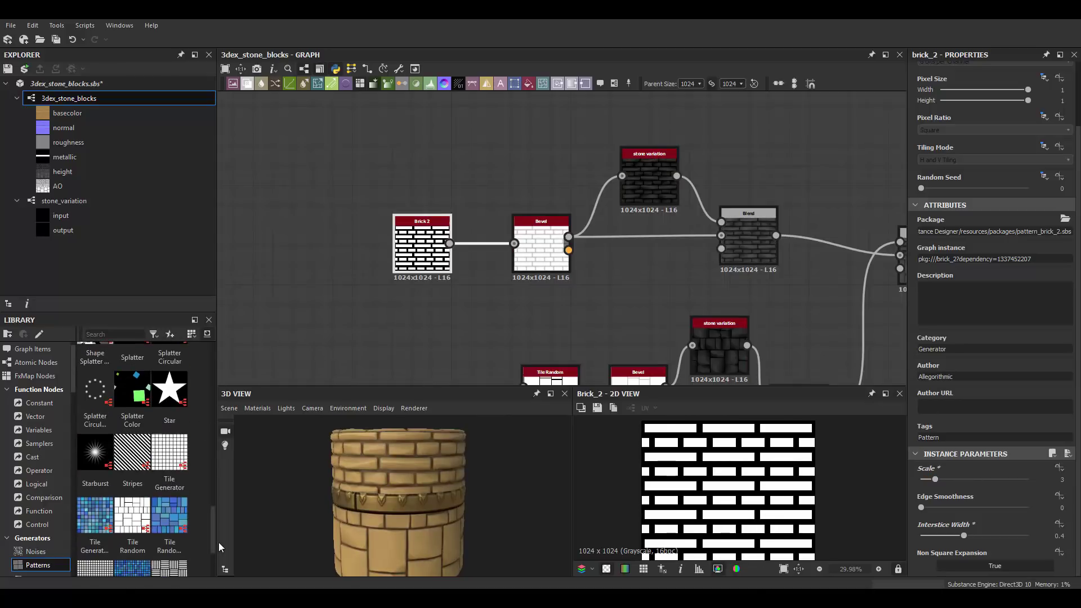
Add a trial Tile Generator from the Library and adjust its settings.
{"action": "left_click_drag", "start_coordinate": [169, 453], "coordinate": [481, 177]}
{"action": "scroll", "coordinate": [465, 168], "scroll_direction": "up", "scroll_amount": 2}
{"action": "scroll", "coordinate": [990, 338], "scroll_direction": "down", "scroll_amount": 5}
{"action": "scroll", "coordinate": [990, 338], "scroll_direction": "down", "scroll_amount": 5}
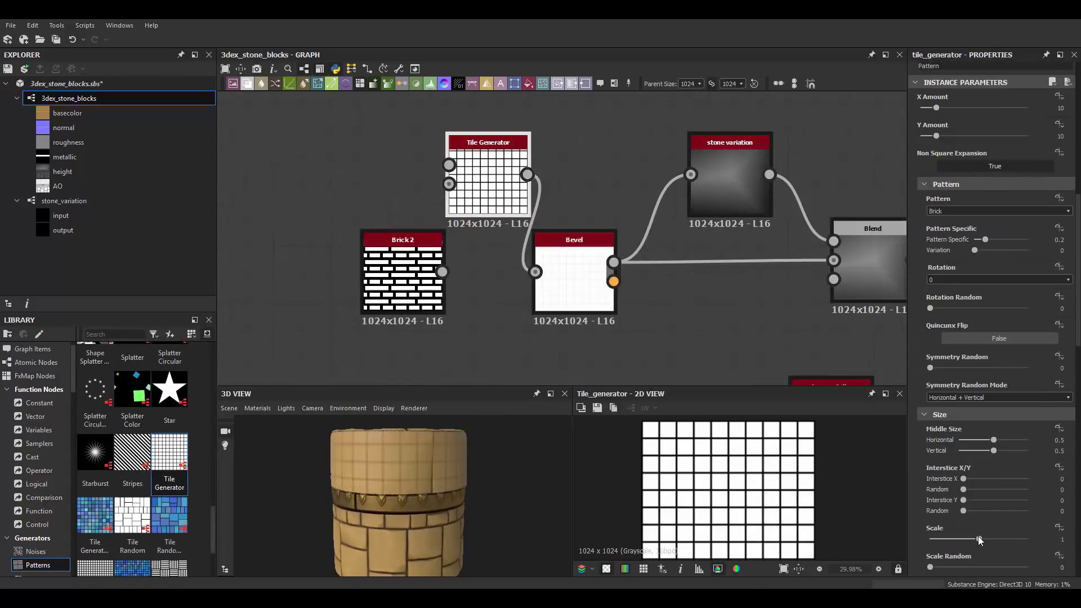
{"action": "left_click_drag", "start_coordinate": [979, 538], "coordinate": [966, 539]}
{"action": "scroll", "coordinate": [462, 500], "scroll_direction": "up", "scroll_amount": 2}
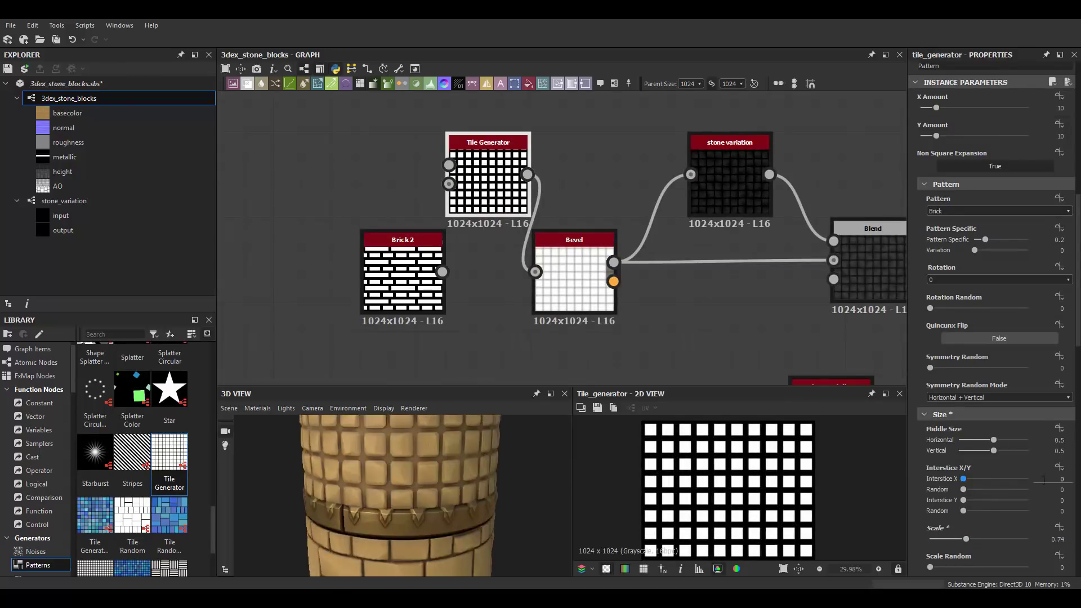
{"action": "scroll", "coordinate": [957, 282], "scroll_direction": "up", "scroll_amount": 5}
{"action": "left_click_drag", "start_coordinate": [936, 338], "coordinate": [930, 339]}
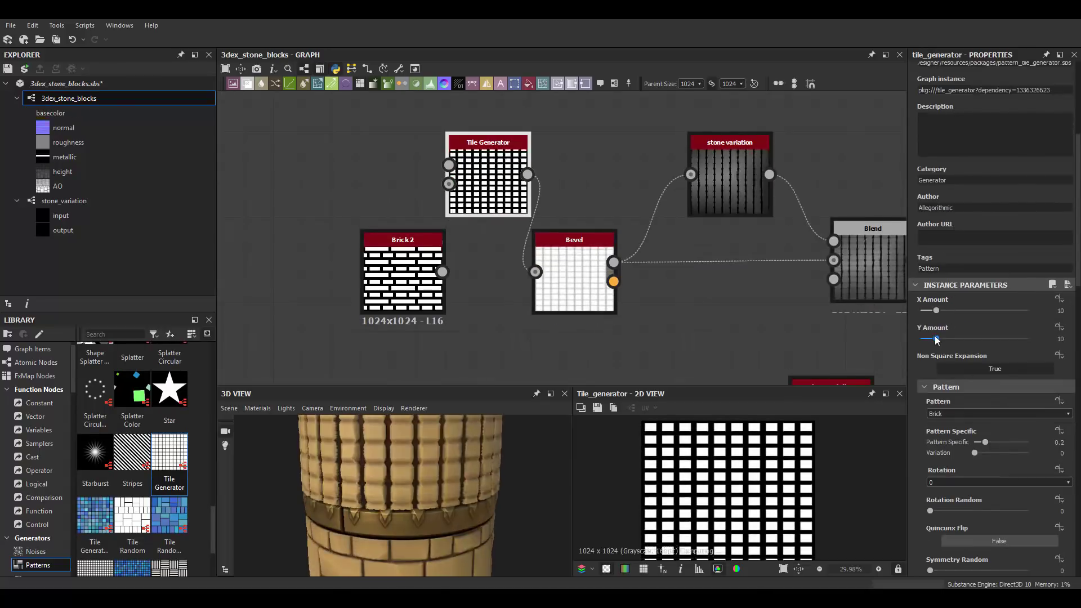
{"action": "scroll", "coordinate": [476, 490], "scroll_direction": "down", "scroll_amount": 2}
Enlarge the trial tiles to about 1.02 scale, then delete the Tile Generator.
{"action": "scroll", "coordinate": [966, 479], "scroll_direction": "down", "scroll_amount": 3}
{"action": "scroll", "coordinate": [975, 504], "scroll_direction": "down", "scroll_amount": 3}
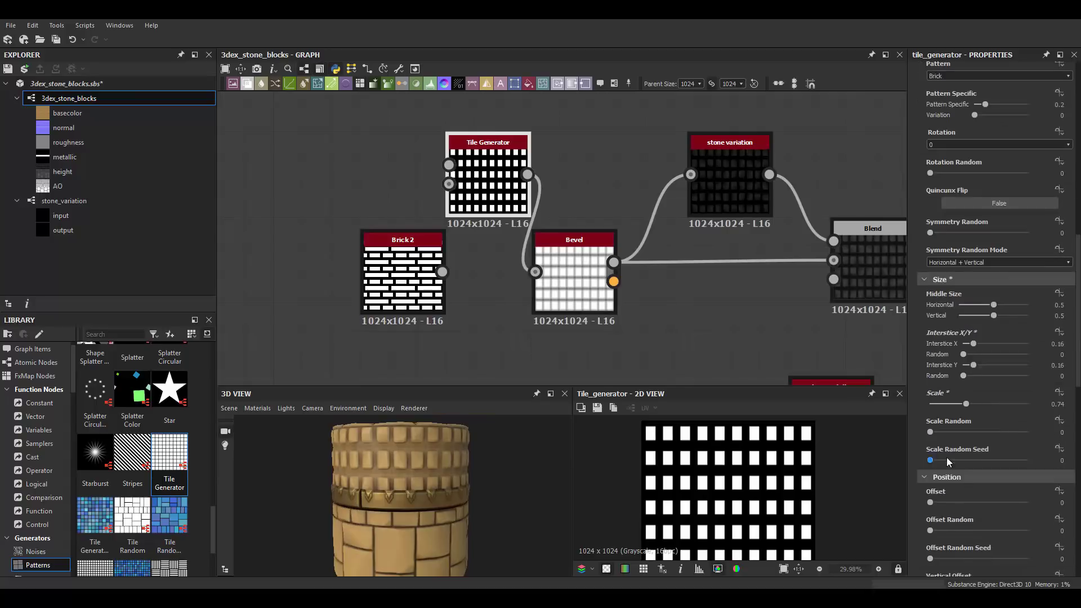
{"action": "scroll", "coordinate": [1013, 485], "scroll_direction": "down", "scroll_amount": 3}
{"action": "scroll", "coordinate": [990, 467], "scroll_direction": "down", "scroll_amount": 1}
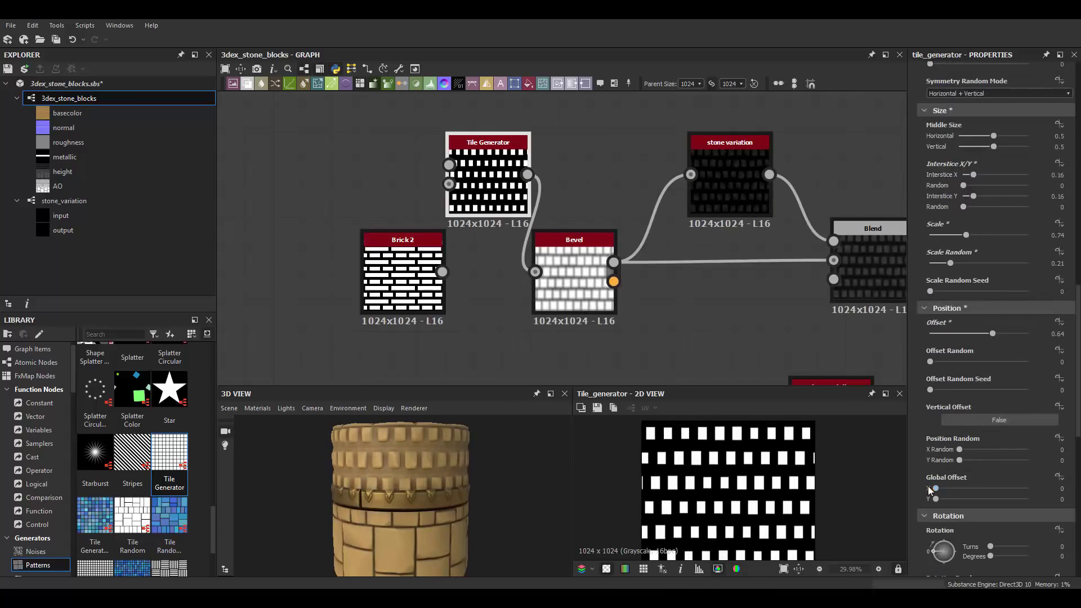
{"action": "left_click_drag", "start_coordinate": [960, 449], "coordinate": [964, 453]}
{"action": "left_click_drag", "start_coordinate": [980, 238], "coordinate": [980, 235]}
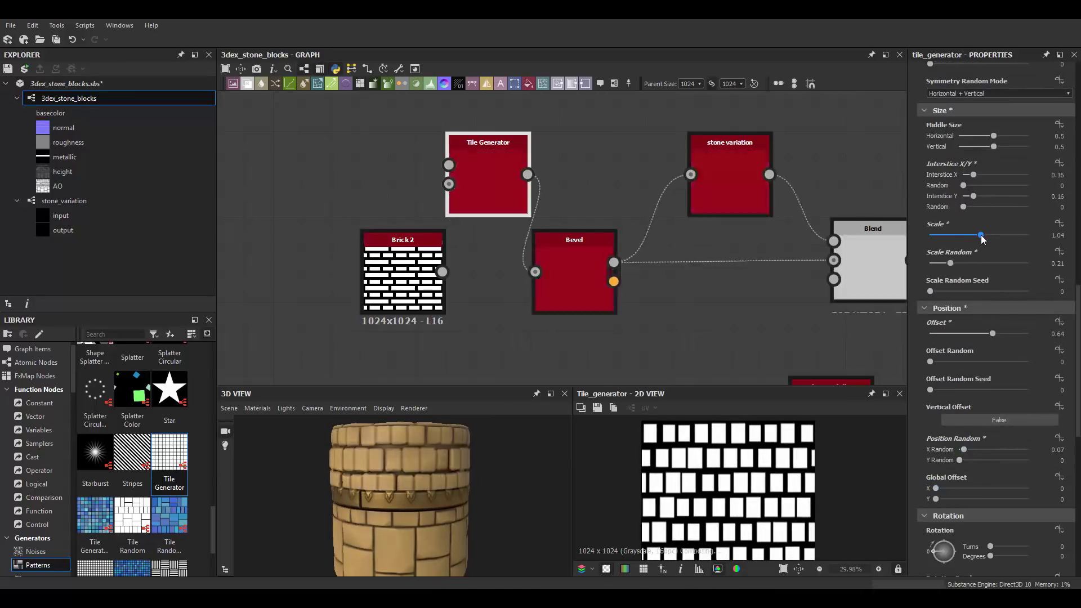
{"action": "scroll", "coordinate": [470, 493], "scroll_direction": "down", "scroll_amount": 1}
{"action": "key", "text": "Delete"}
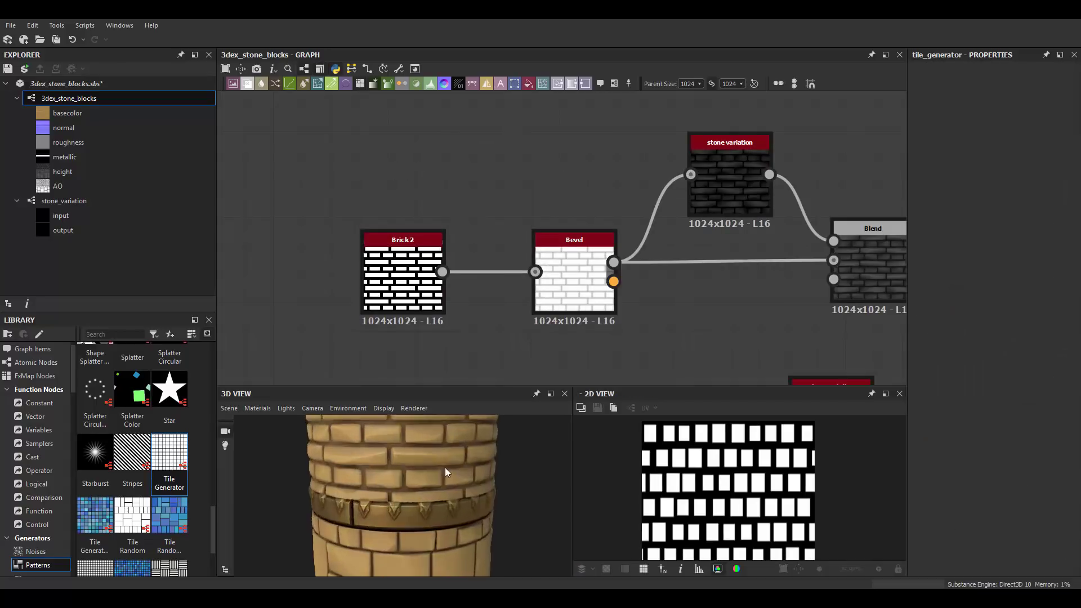
{"action": "left_click", "coordinate": [403, 276]}
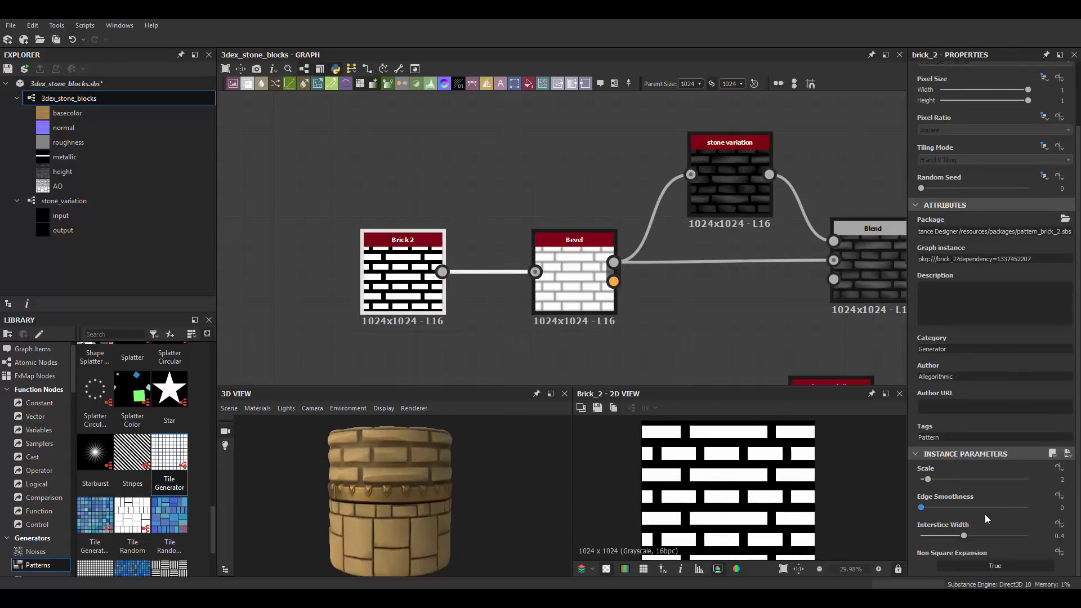
Find the upper-brick Blend and its neighbouring nodes where the Histogram Range goes.
{"action": "left_click_drag", "start_coordinate": [401, 513], "coordinate": [427, 486]}
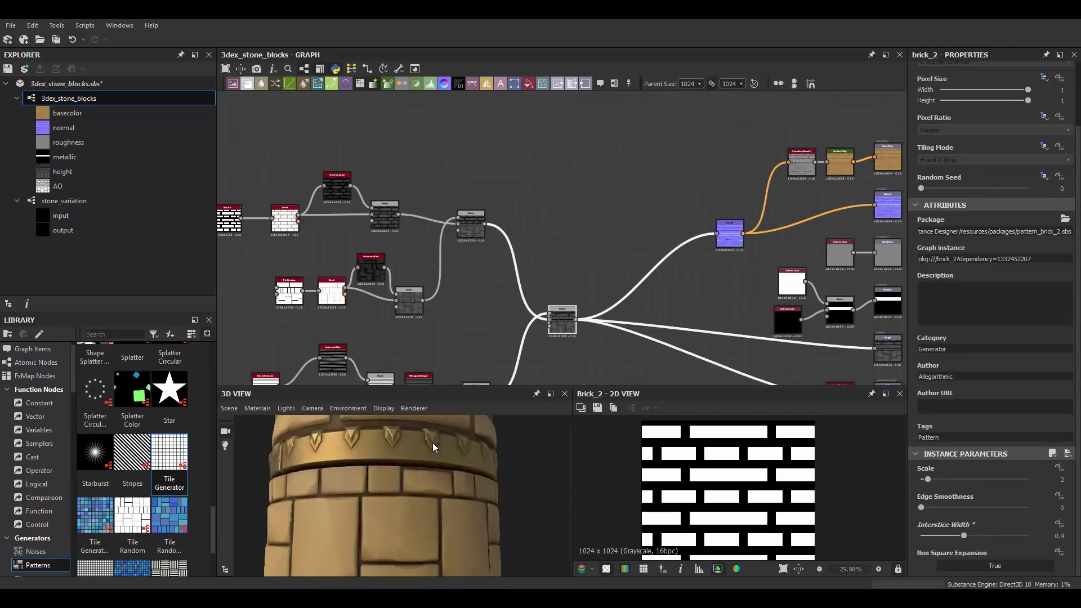
{"action": "left_click", "coordinate": [566, 223]}
{"action": "left_click", "coordinate": [510, 225]}
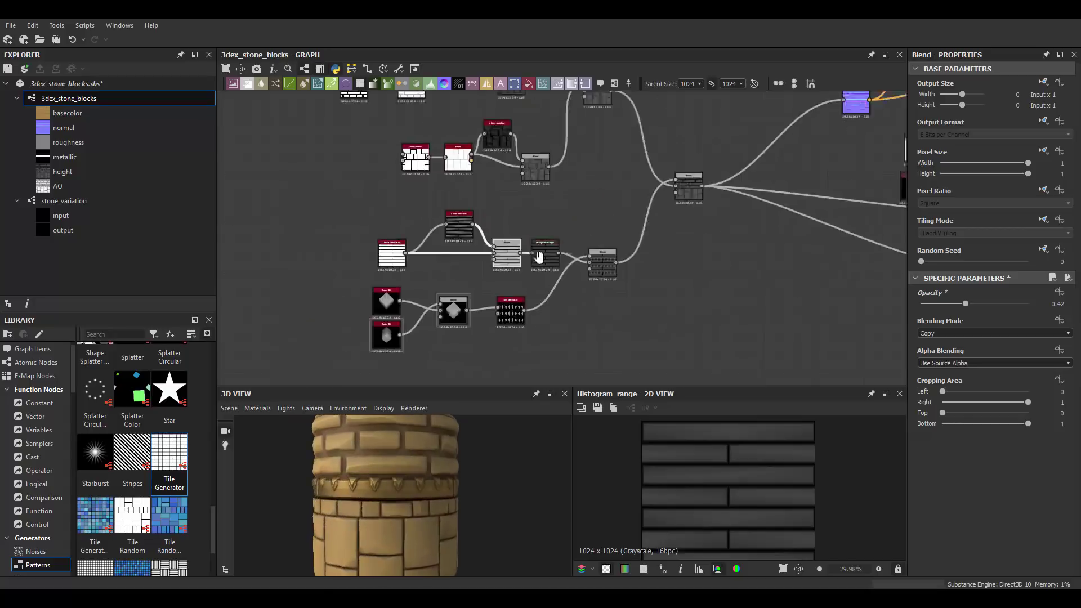
{"action": "left_click", "coordinate": [625, 284]}
{"action": "scroll", "coordinate": [396, 172], "scroll_direction": "up", "scroll_amount": 2}
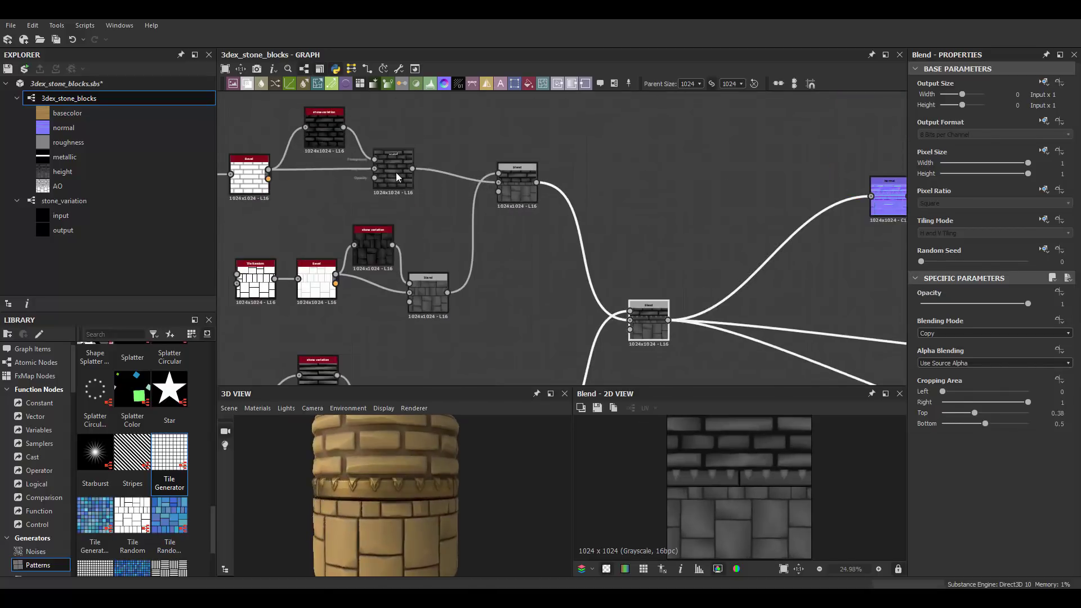
{"action": "left_click", "coordinate": [396, 172]}
{"action": "scroll", "coordinate": [535, 234], "scroll_direction": "up", "scroll_amount": 3}
{"action": "scroll", "coordinate": [614, 261], "scroll_direction": "up", "scroll_amount": 3}
Drop a Histogram Range (range 0.76, position 0.43) on the wire between the Blends.
{"action": "key", "text": "ctrl+v"}
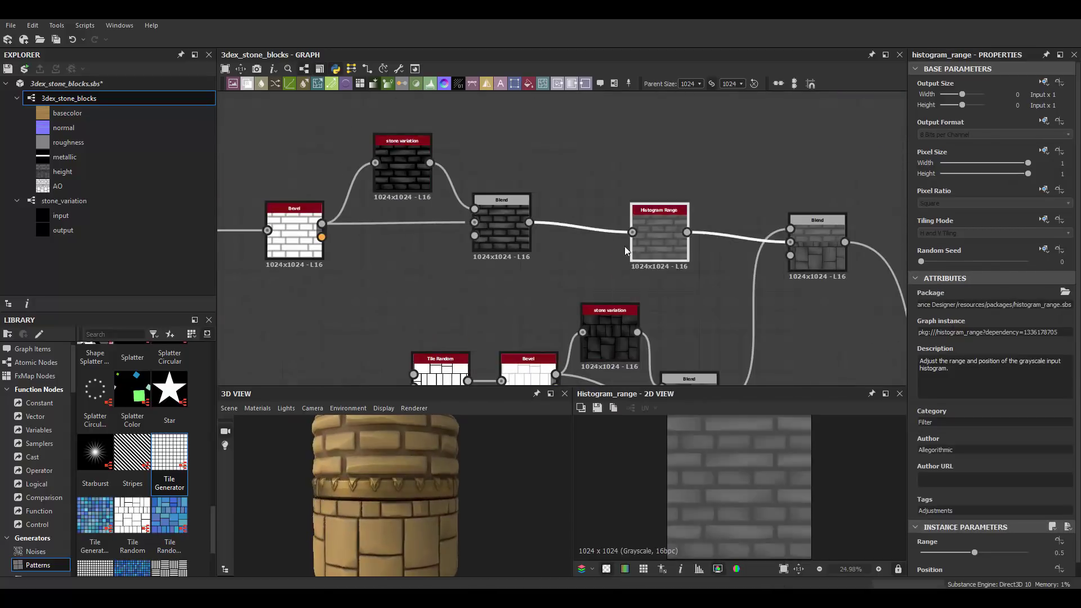
{"action": "left_click_drag", "start_coordinate": [623, 245], "coordinate": [580, 246]}
{"action": "left_click", "coordinate": [827, 268]}
{"action": "double_click", "coordinate": [826, 268]}
{"action": "left_click", "coordinate": [610, 225]}
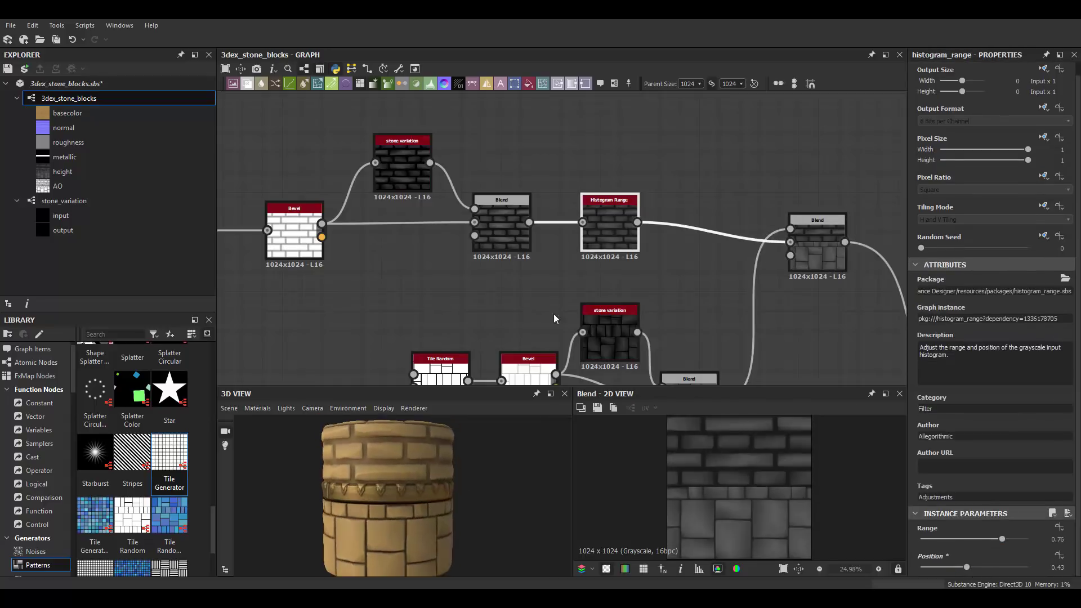
Select the Gradient Map near the outputs and bring up its colour gradient editor.
{"action": "scroll", "coordinate": [553, 318], "scroll_direction": "down", "scroll_amount": 5}
{"action": "scroll", "coordinate": [548, 195], "scroll_direction": "up", "scroll_amount": 2}
{"action": "middle_click_drag", "start_coordinate": [315, 281], "coordinate": [241, 313]}
{"action": "scroll", "coordinate": [415, 512], "scroll_direction": "up", "scroll_amount": 1}
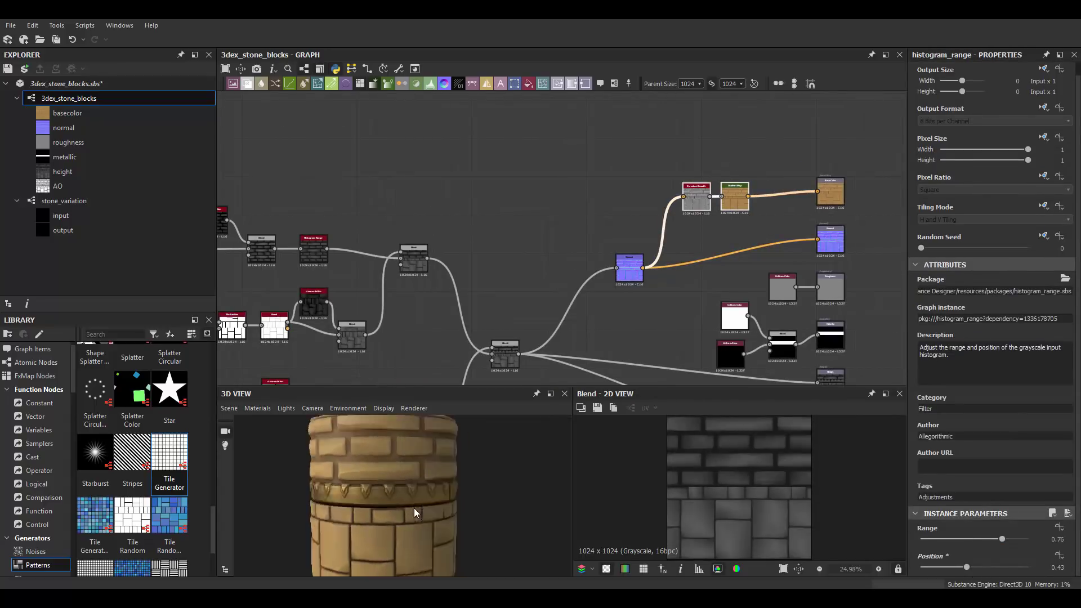
{"action": "scroll", "coordinate": [415, 512], "scroll_direction": "down", "scroll_amount": 2}
{"action": "left_click", "coordinate": [734, 196]}
{"action": "scroll", "coordinate": [641, 265], "scroll_direction": "up", "scroll_amount": 3}
{"action": "left_click", "coordinate": [1043, 403]}
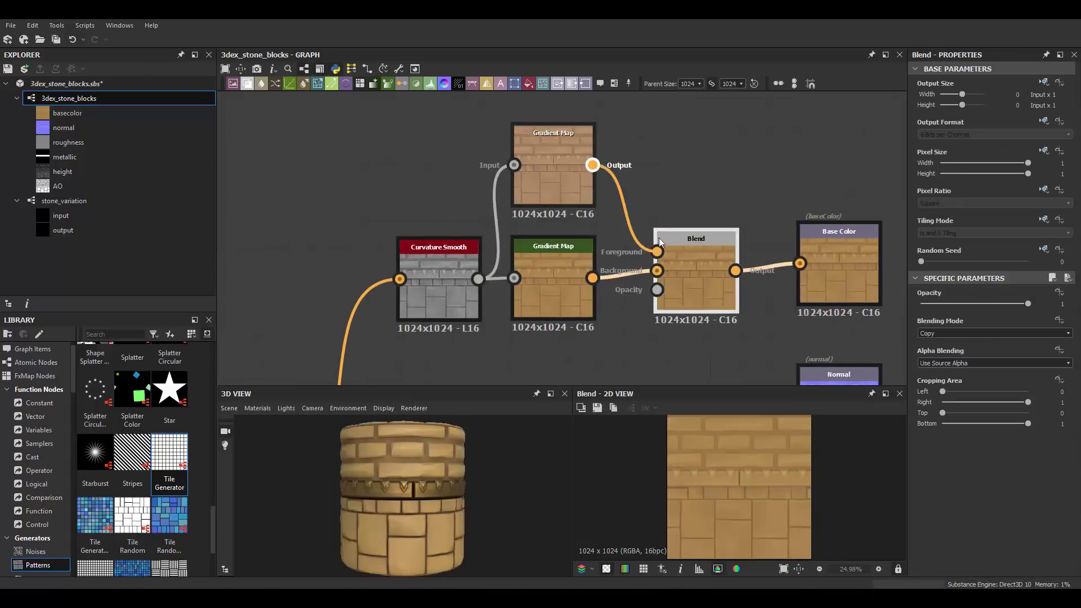
Set the Blend's bottom crop to about 0.38 and add a Levels node.
{"action": "left_click_drag", "start_coordinate": [973, 417], "coordinate": [974, 423]}
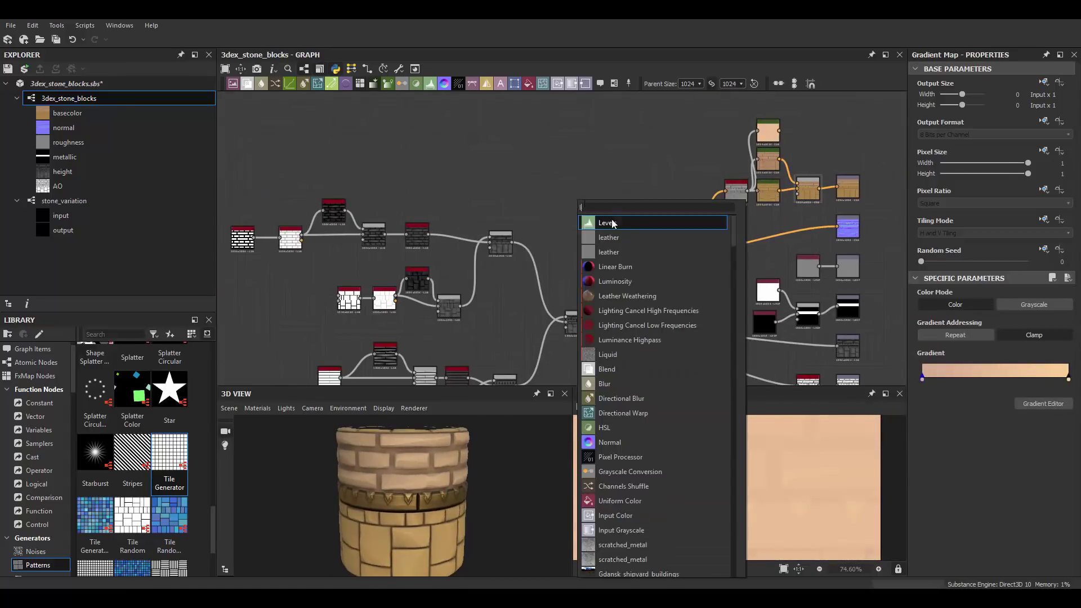
{"action": "double_click", "coordinate": [433, 247]}
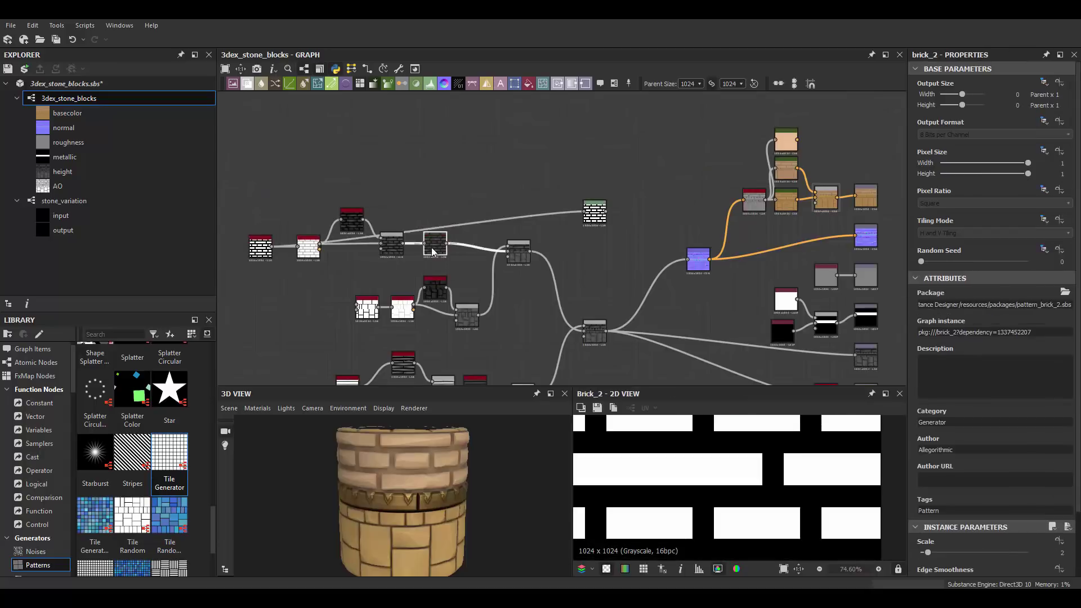
{"action": "mouse_move", "coordinate": [920, 552]}
{"action": "left_mouse_down"}
{"action": "mouse_move", "coordinate": [1011, 552]}
{"action": "mouse_move", "coordinate": [953, 554]}
{"action": "left_mouse_up"}
{"action": "scroll", "coordinate": [1012, 552], "scroll_direction": "down", "scroll_amount": 1}
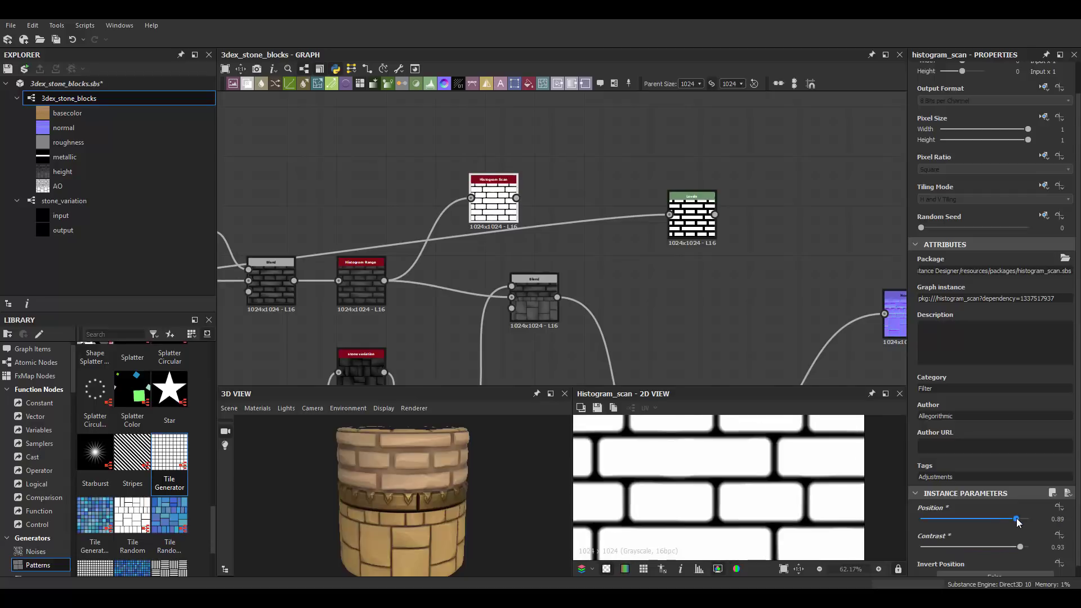
{"action": "scroll", "coordinate": [563, 237], "scroll_direction": "down", "scroll_amount": 2}
Connect the peach colour map into the Blend's foreground input.
{"action": "middle_click_drag", "start_coordinate": [506, 253], "coordinate": [619, 281]}
{"action": "left_click", "coordinate": [675, 256]}
{"action": "mouse_move", "coordinate": [532, 136]}
{"action": "left_mouse_down"}
{"action": "mouse_move", "coordinate": [613, 157]}
{"action": "mouse_move", "coordinate": [652, 245]}
{"action": "left_mouse_up"}
{"action": "left_click", "coordinate": [623, 276]}
{"action": "left_click", "coordinate": [563, 313]}
{"action": "scroll", "coordinate": [654, 257], "scroll_direction": "down", "scroll_amount": 3}
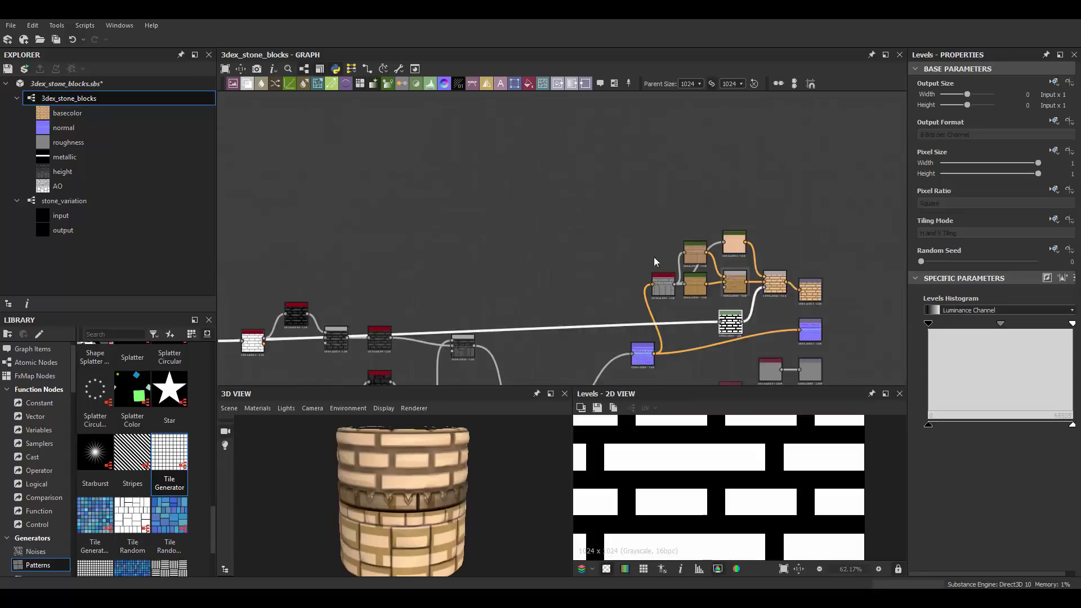
Insert an Invert Grayscale node into the Histogram Scan mask link.
{"action": "left_click", "coordinate": [593, 242]}
{"action": "scroll", "coordinate": [589, 268], "scroll_direction": "up", "scroll_amount": 3}
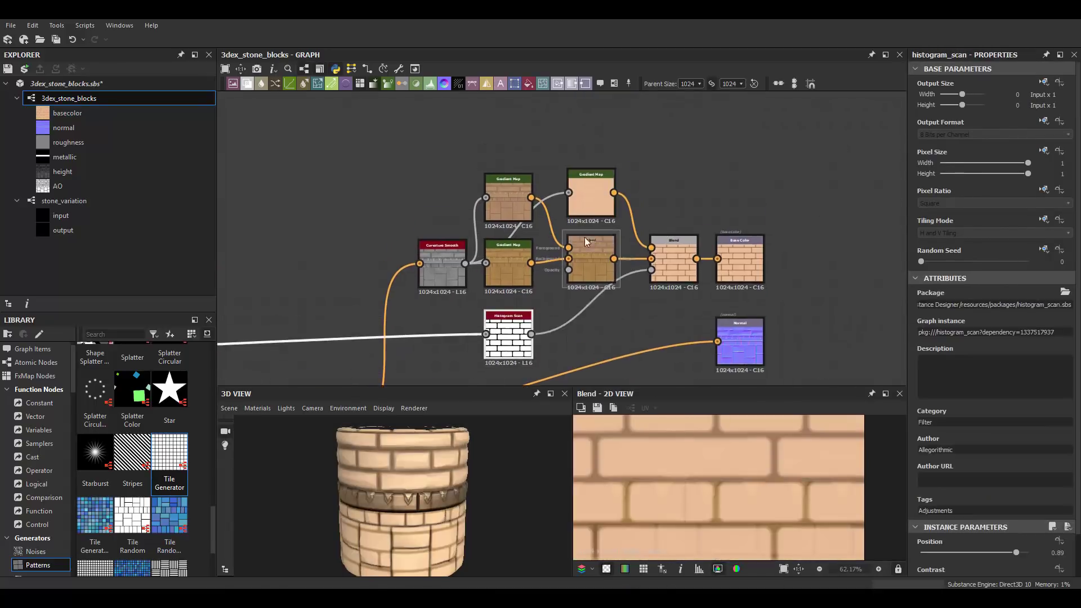
{"action": "right_click", "coordinate": [584, 237]}
{"action": "left_click", "coordinate": [583, 289]}
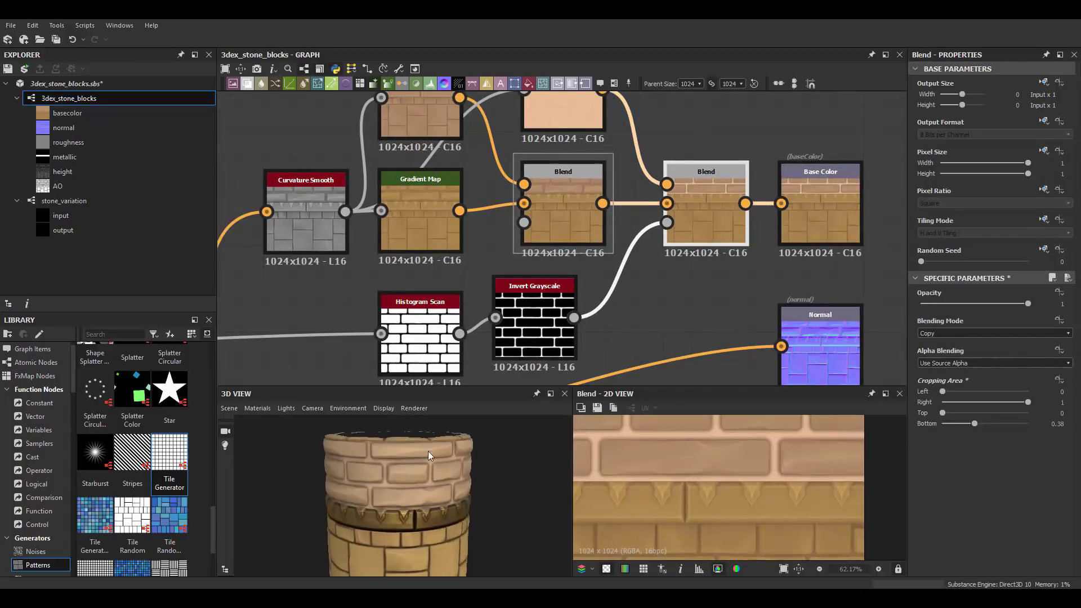
Shift the peach Gradient Map's colour toward yellow.
{"action": "left_click", "coordinate": [563, 113]}
{"action": "left_click", "coordinate": [702, 208]}
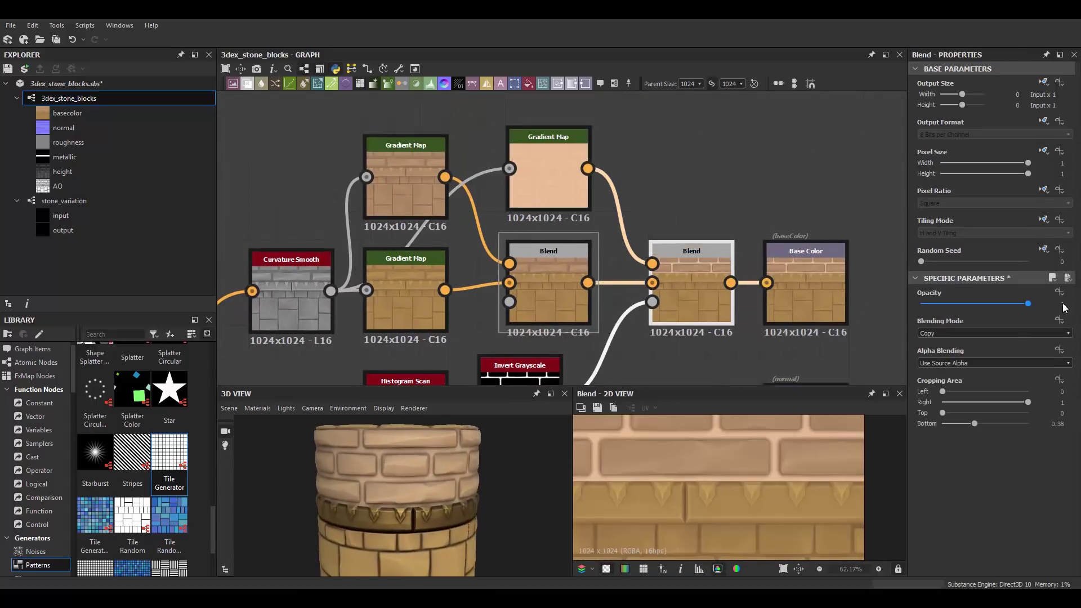
{"action": "left_click", "coordinate": [548, 181]}
{"action": "left_click", "coordinate": [957, 370]}
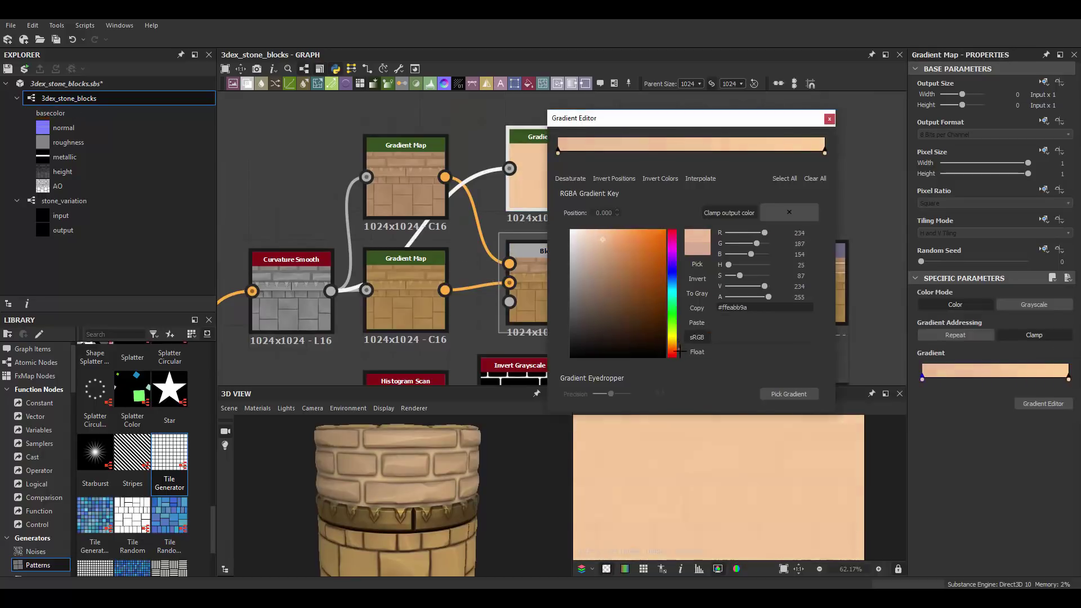
{"action": "left_click_drag", "start_coordinate": [680, 351], "coordinate": [678, 343]}
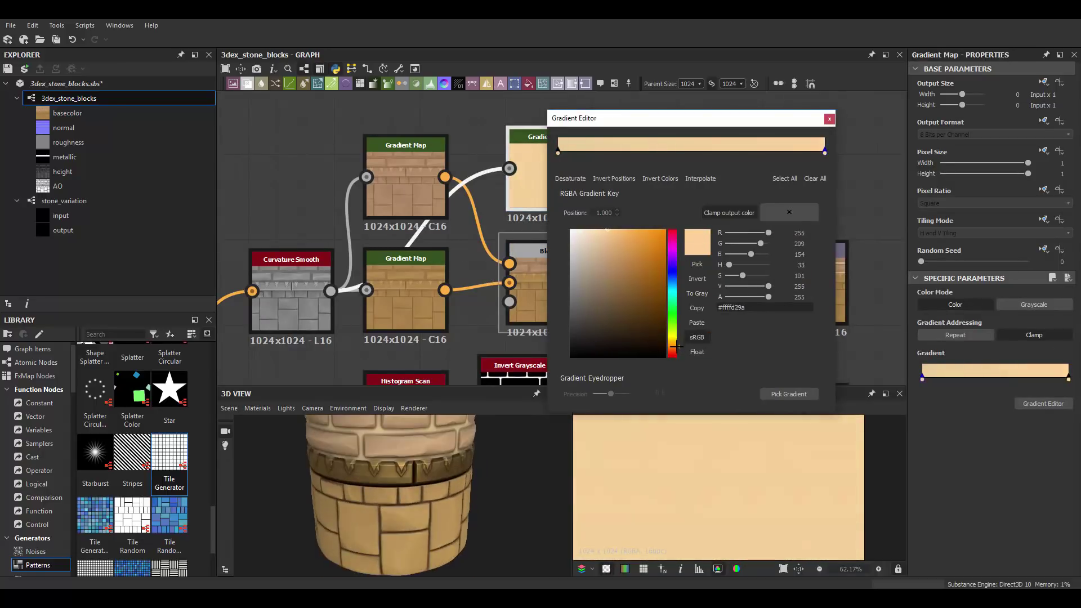
{"action": "left_click_drag", "start_coordinate": [399, 448], "coordinate": [417, 463]}
{"action": "left_click", "coordinate": [523, 240]}
{"action": "mouse_move", "coordinate": [523, 240]}
{"action": "middle_mouse_down"}
{"action": "mouse_move", "coordinate": [471, 204]}
{"action": "mouse_move", "coordinate": [508, 252]}
{"action": "middle_mouse_up"}
Warm the brick gradient's light end and add a purple key near the dark end.
{"action": "left_click", "coordinate": [391, 191]}
{"action": "left_click", "coordinate": [957, 370]}
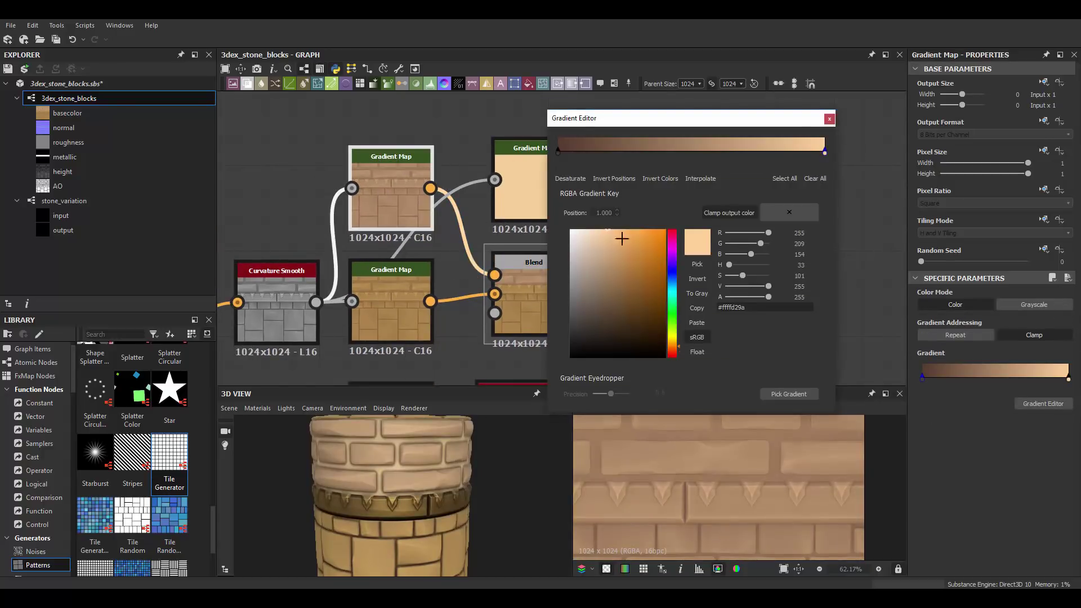
{"action": "left_click_drag", "start_coordinate": [622, 239], "coordinate": [625, 232]}
{"action": "left_click", "coordinate": [558, 151]}
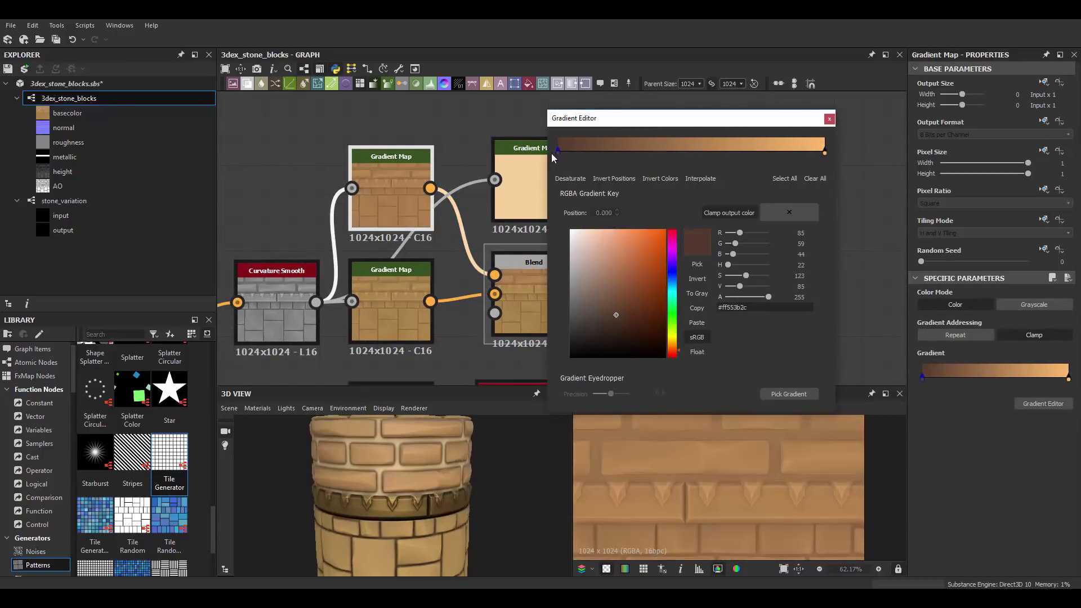
{"action": "left_click_drag", "start_coordinate": [437, 444], "coordinate": [459, 436]}
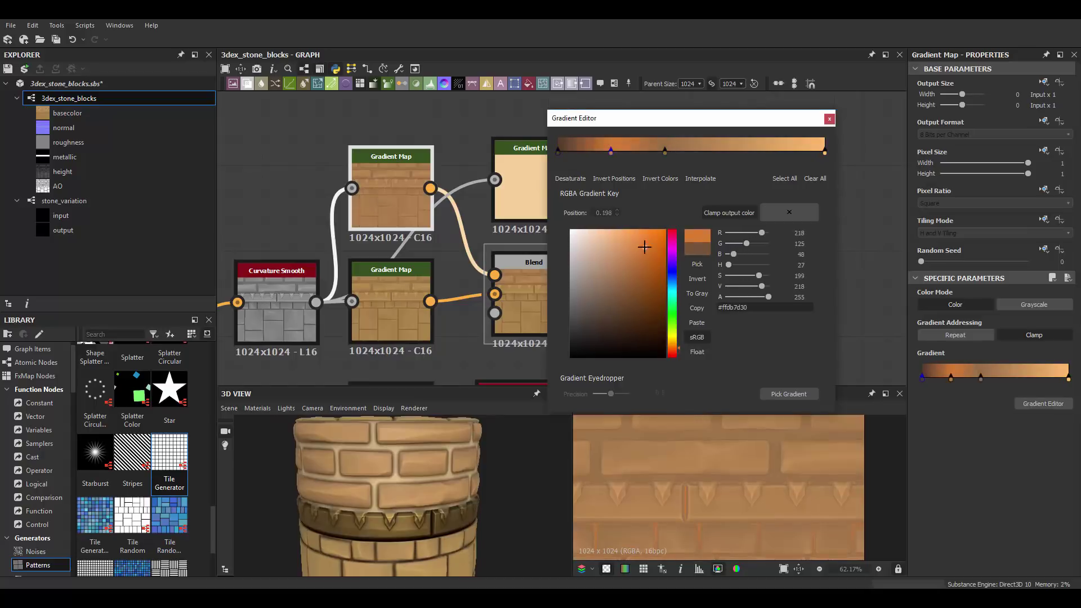
{"action": "left_click", "coordinate": [670, 320]}
{"action": "left_click_drag", "start_coordinate": [665, 151], "coordinate": [694, 150]}
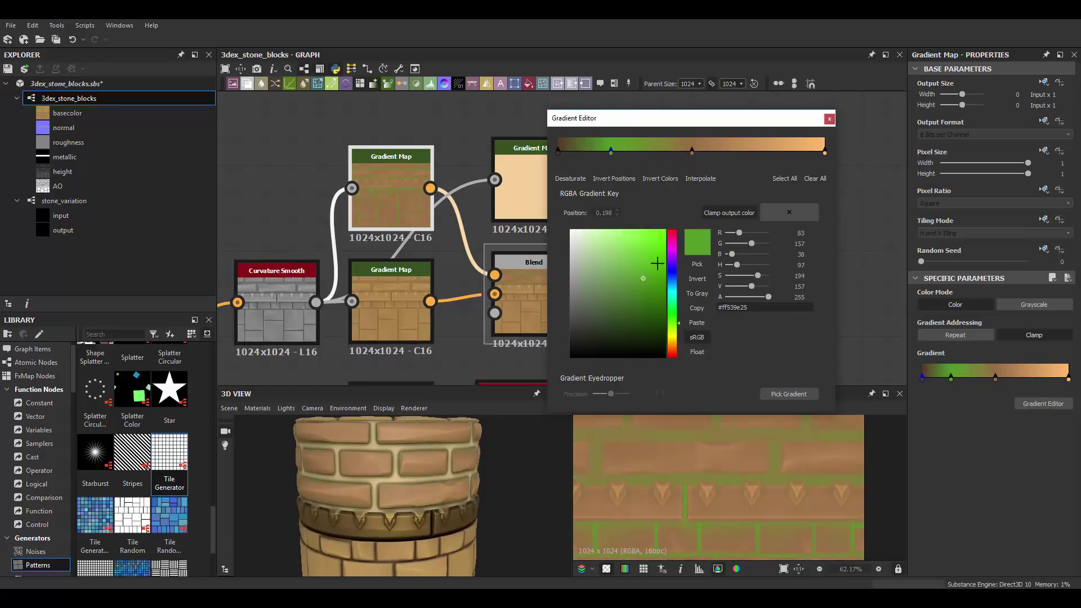
{"action": "left_click", "coordinate": [671, 255]}
{"action": "left_click_drag", "start_coordinate": [611, 151], "coordinate": [590, 151]}
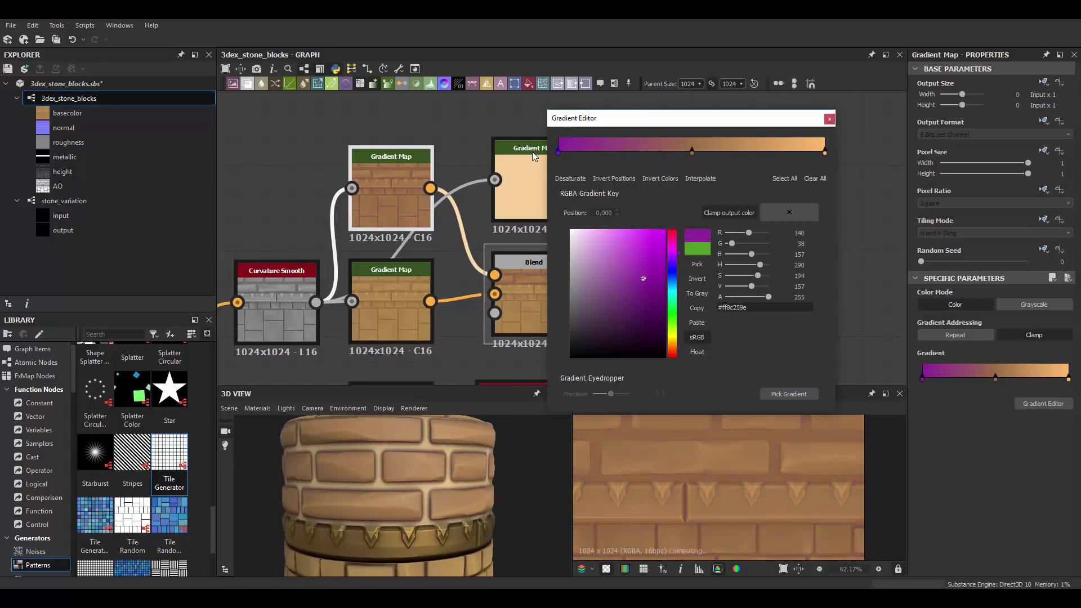
Lighten the brown middle key at 0.506 of the brick gradient.
{"action": "scroll", "coordinate": [704, 452], "scroll_direction": "down", "scroll_amount": 3}
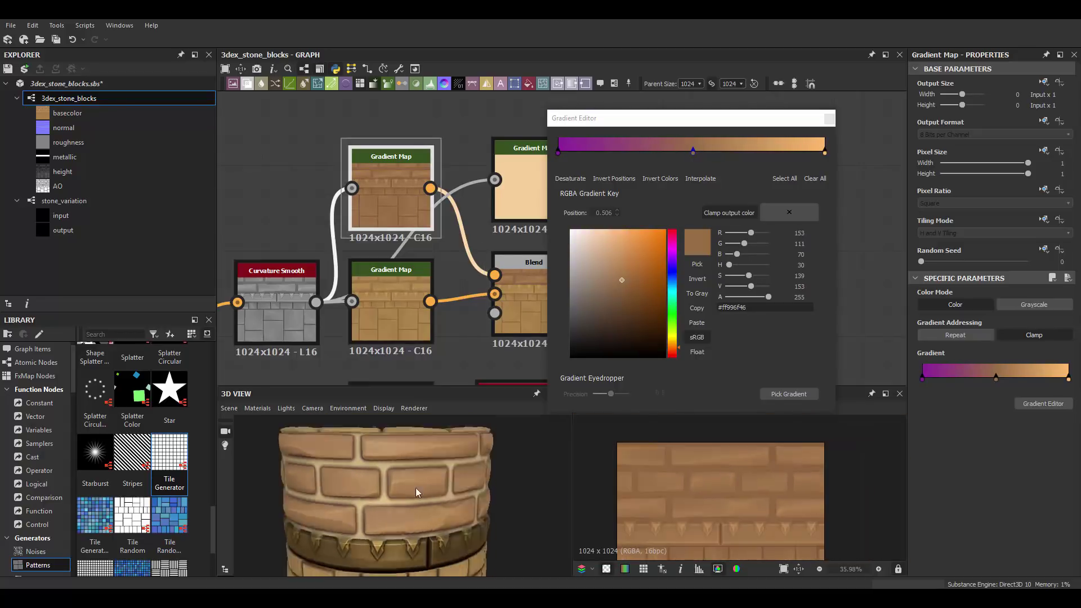
{"action": "scroll", "coordinate": [430, 476], "scroll_direction": "down", "scroll_amount": 2}
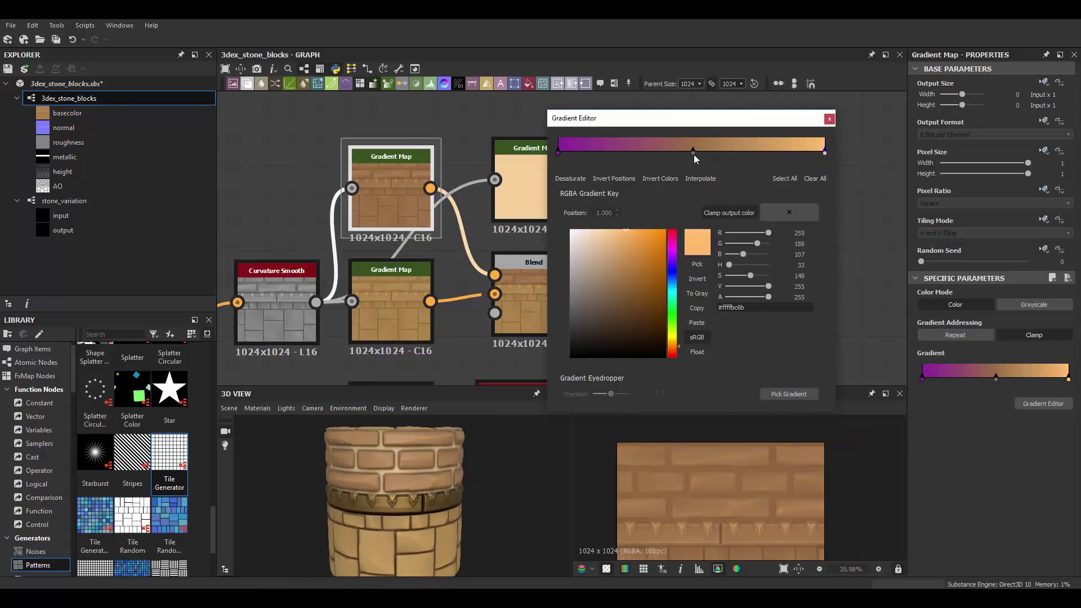
{"action": "left_click", "coordinate": [693, 151]}
{"action": "left_click", "coordinate": [624, 261]}
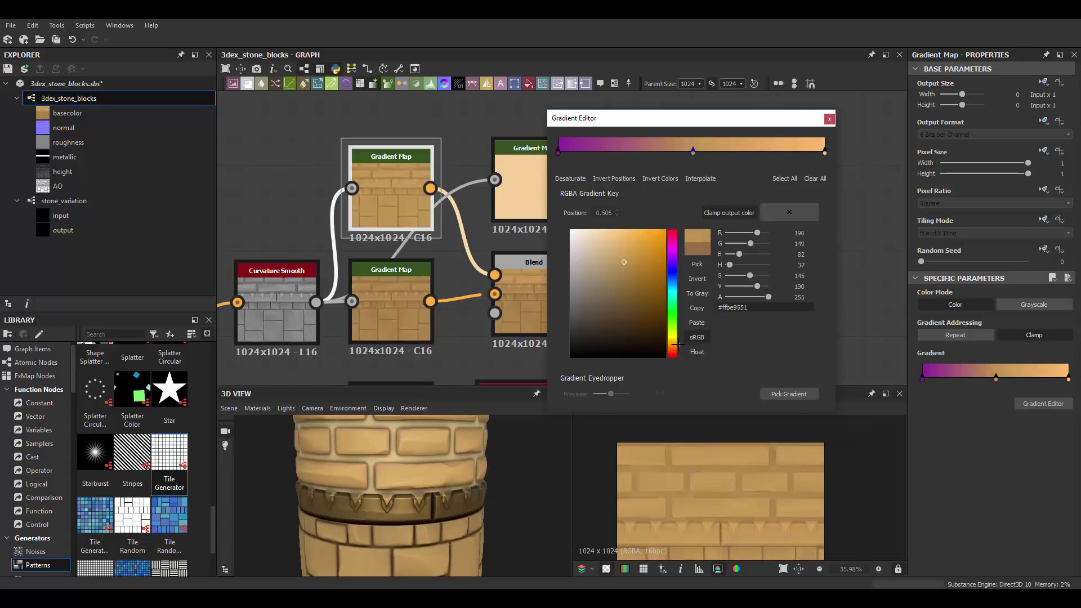
{"action": "scroll", "coordinate": [386, 468], "scroll_direction": "up", "scroll_amount": 1}
Check the brown lower blocks in the preview and reselect the middle Gradient Map node.
{"action": "left_click", "coordinate": [828, 120]}
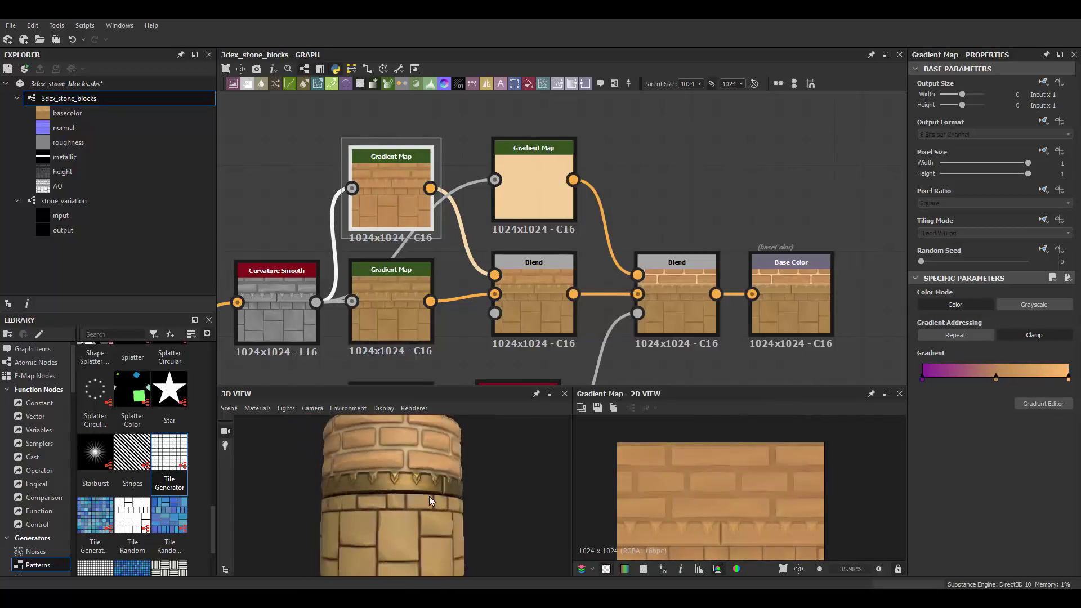
{"action": "mouse_move", "coordinate": [429, 495]}
{"action": "left_mouse_down"}
{"action": "mouse_move", "coordinate": [449, 438]}
{"action": "mouse_move", "coordinate": [411, 449]}
{"action": "left_mouse_up"}
{"action": "scroll", "coordinate": [420, 462], "scroll_direction": "down", "scroll_amount": 2}
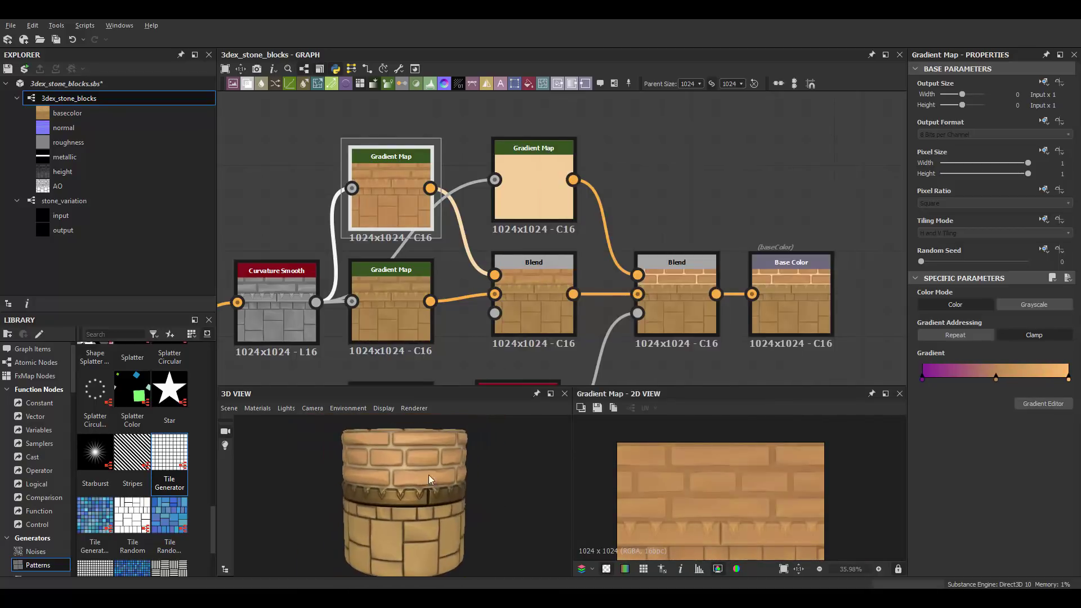
{"action": "scroll", "coordinate": [559, 185], "scroll_direction": "down", "scroll_amount": 5}
{"action": "scroll", "coordinate": [540, 192], "scroll_direction": "up", "scroll_amount": 2}
{"action": "scroll", "coordinate": [528, 197], "scroll_direction": "up", "scroll_amount": 1}
{"action": "scroll", "coordinate": [488, 210], "scroll_direction": "up", "scroll_amount": 2}
{"action": "double_click", "coordinate": [447, 213]}
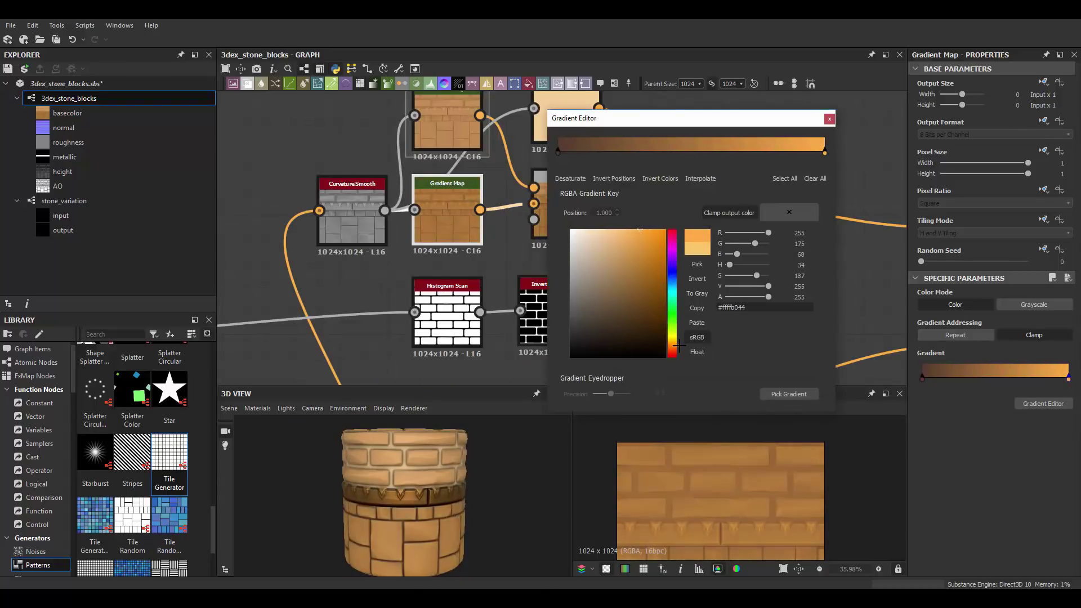
{"action": "left_click", "coordinate": [829, 119]}
{"action": "scroll", "coordinate": [428, 214], "scroll_direction": "down", "scroll_amount": 2}
{"action": "scroll", "coordinate": [422, 211], "scroll_direction": "up", "scroll_amount": 1}
{"action": "left_click", "coordinate": [419, 218]}
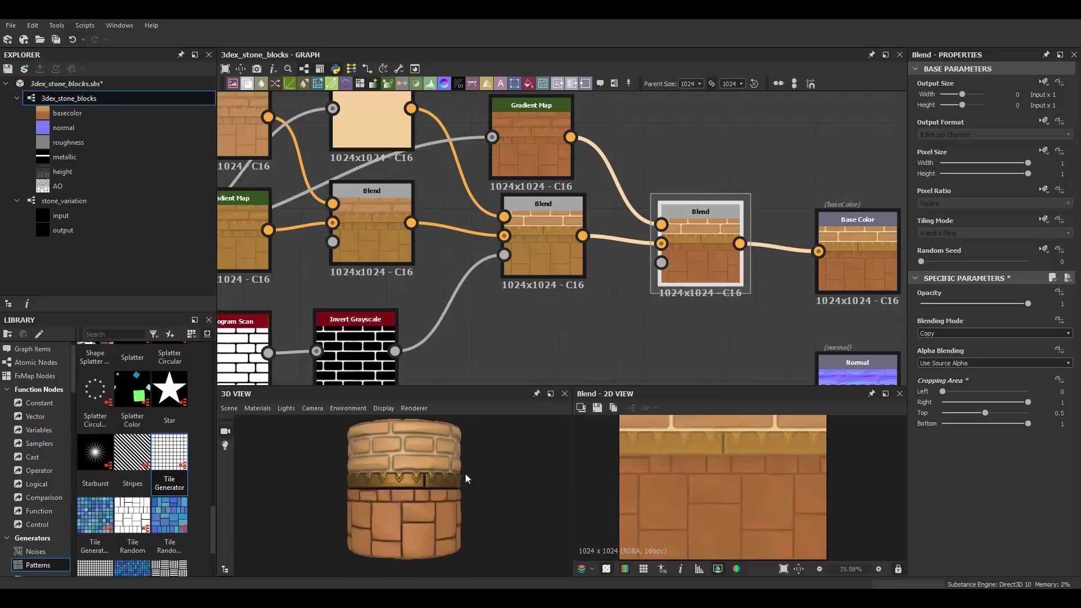
Make the lower gradient's bright end orange-red and its dark end dark purple.
{"action": "left_click", "coordinate": [1042, 404]}
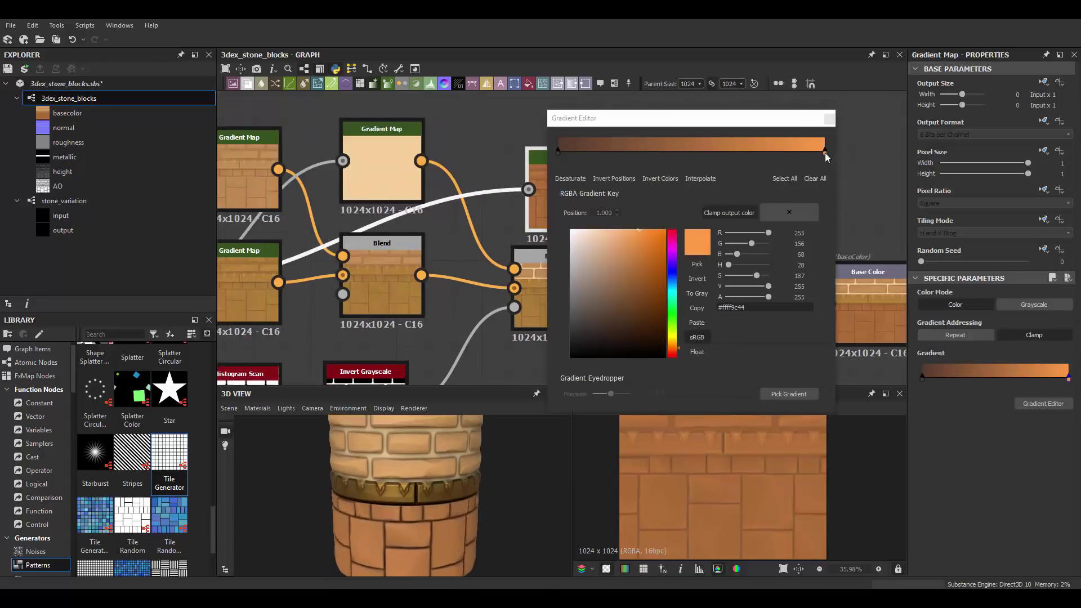
{"action": "mouse_move", "coordinate": [672, 349]}
{"action": "left_mouse_down"}
{"action": "mouse_move", "coordinate": [686, 360]}
{"action": "mouse_move", "coordinate": [681, 257]}
{"action": "left_mouse_up"}
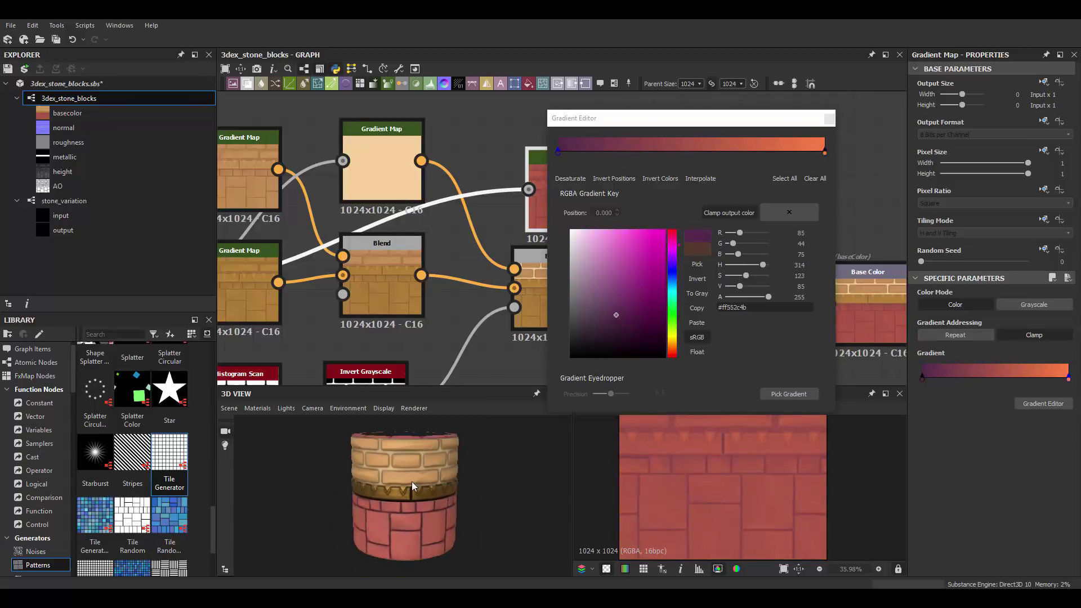
{"action": "left_click", "coordinate": [608, 323]}
{"action": "left_click_drag", "start_coordinate": [609, 323], "coordinate": [618, 328]}
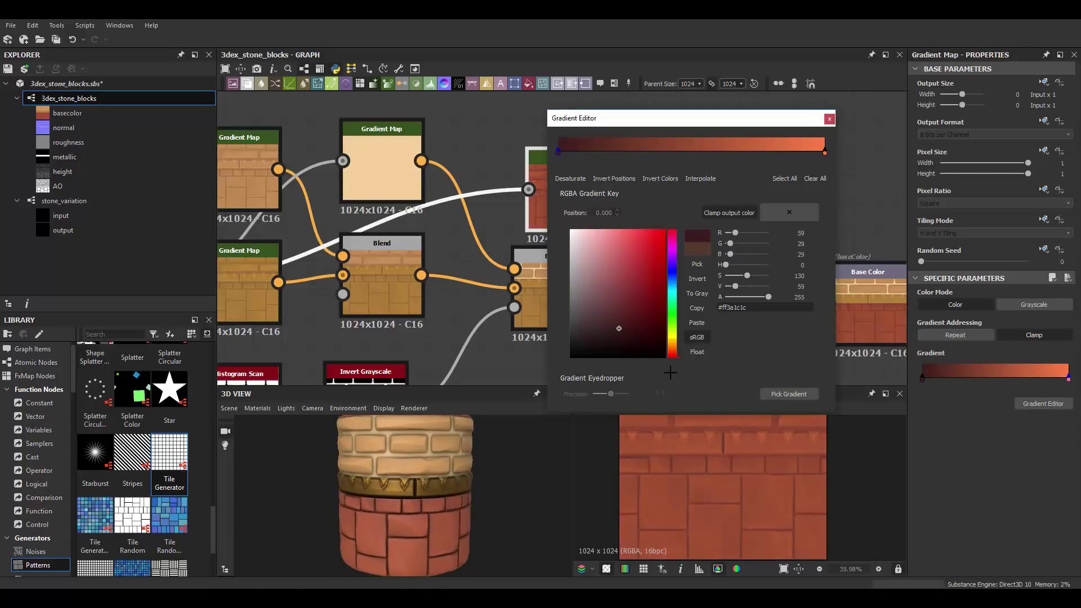
{"action": "left_click_drag", "start_coordinate": [670, 372], "coordinate": [682, 243]}
Add an orange-red upper mid key and a deep red key at 0.447.
{"action": "left_click", "coordinate": [687, 150]}
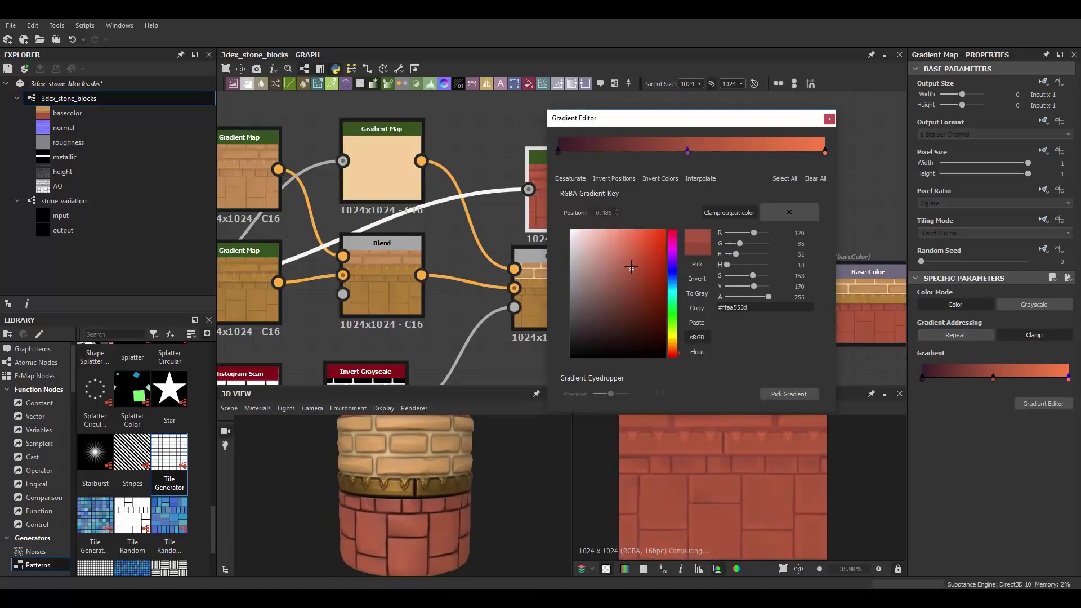
{"action": "left_click_drag", "start_coordinate": [687, 150], "coordinate": [671, 150]}
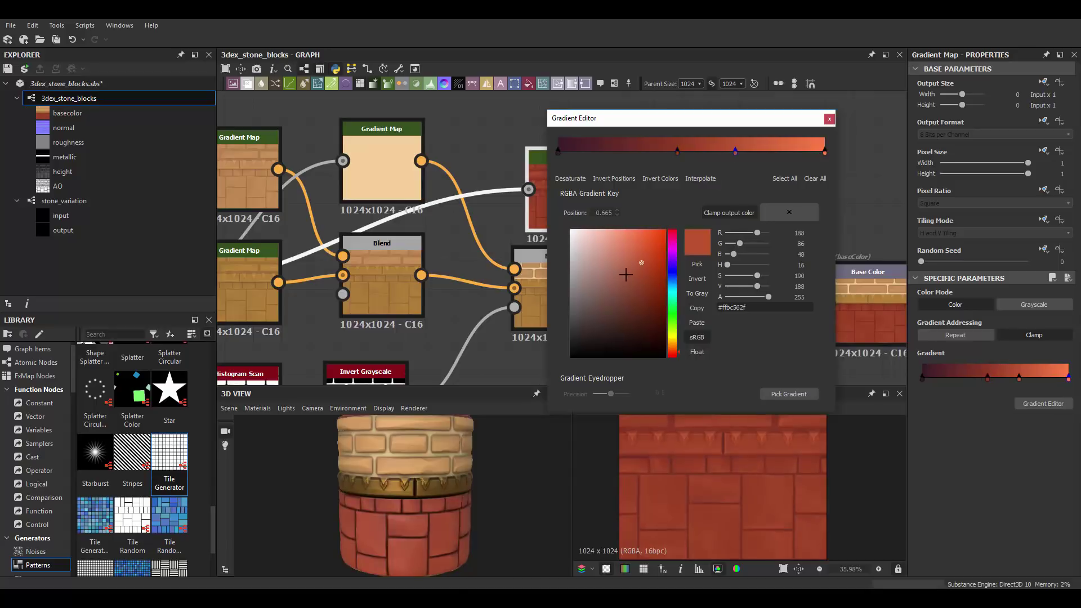
{"action": "left_click_drag", "start_coordinate": [634, 236], "coordinate": [638, 242]}
{"action": "scroll", "coordinate": [712, 499], "scroll_direction": "up", "scroll_amount": 2}
{"action": "left_click_drag", "start_coordinate": [453, 512], "coordinate": [444, 489]}
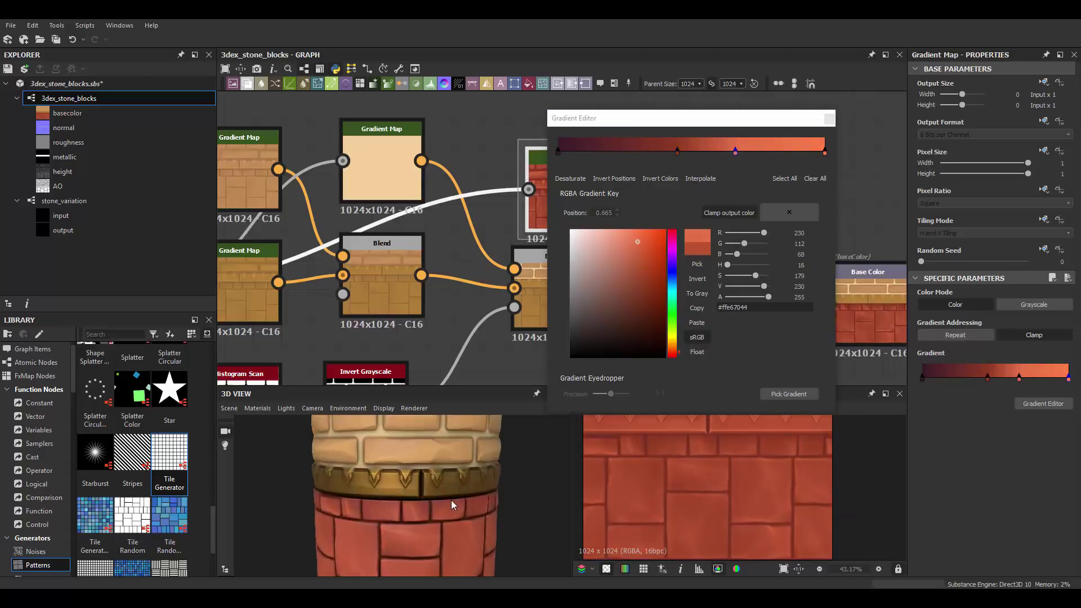
{"action": "left_click", "coordinate": [677, 151]}
{"action": "left_click", "coordinate": [645, 281]}
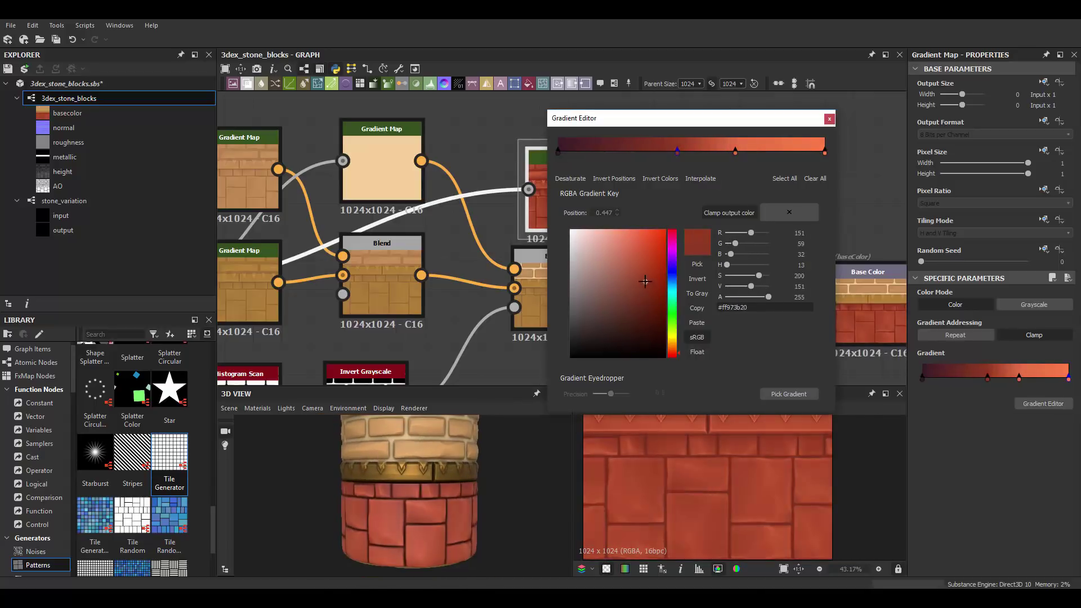
{"action": "mouse_move", "coordinate": [672, 352]}
{"action": "left_mouse_down"}
{"action": "mouse_move", "coordinate": [681, 268]}
{"action": "mouse_move", "coordinate": [672, 349]}
{"action": "left_mouse_up"}
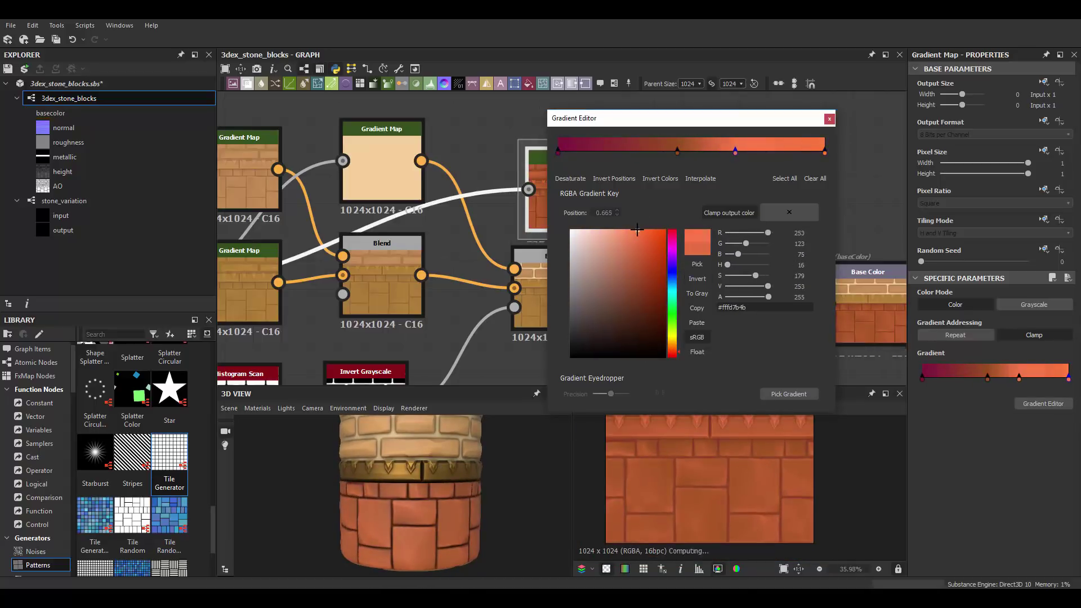
{"action": "left_click", "coordinate": [829, 119]}
{"action": "left_click", "coordinate": [733, 314]}
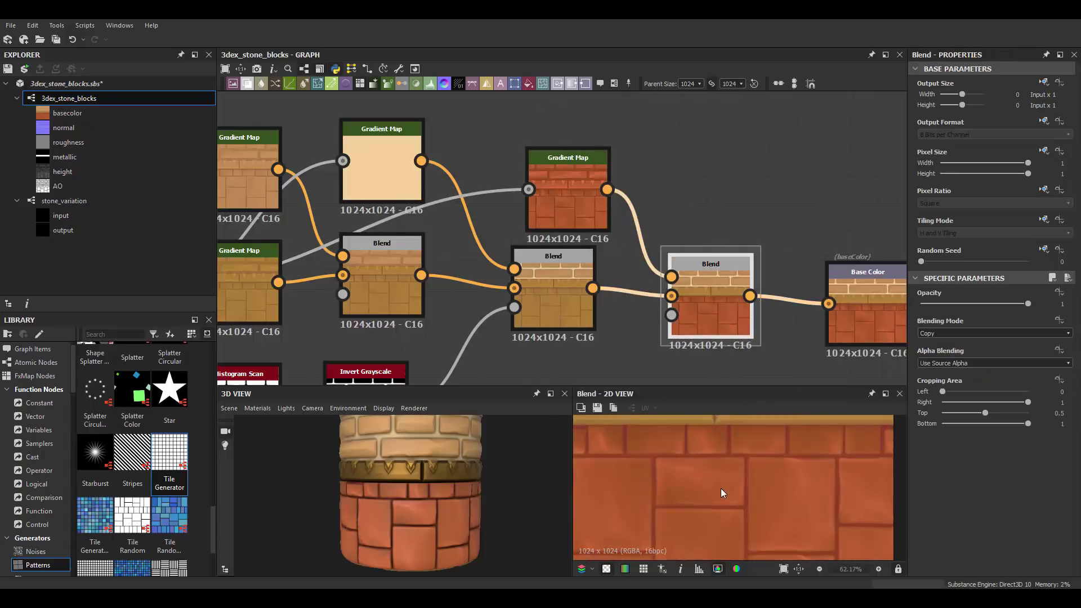
Slightly brighten the uniform colour and preview the material on a round tower mesh.
{"action": "scroll", "coordinate": [431, 466], "scroll_direction": "down", "scroll_amount": 2}
{"action": "scroll", "coordinate": [430, 272], "scroll_direction": "down", "scroll_amount": 5}
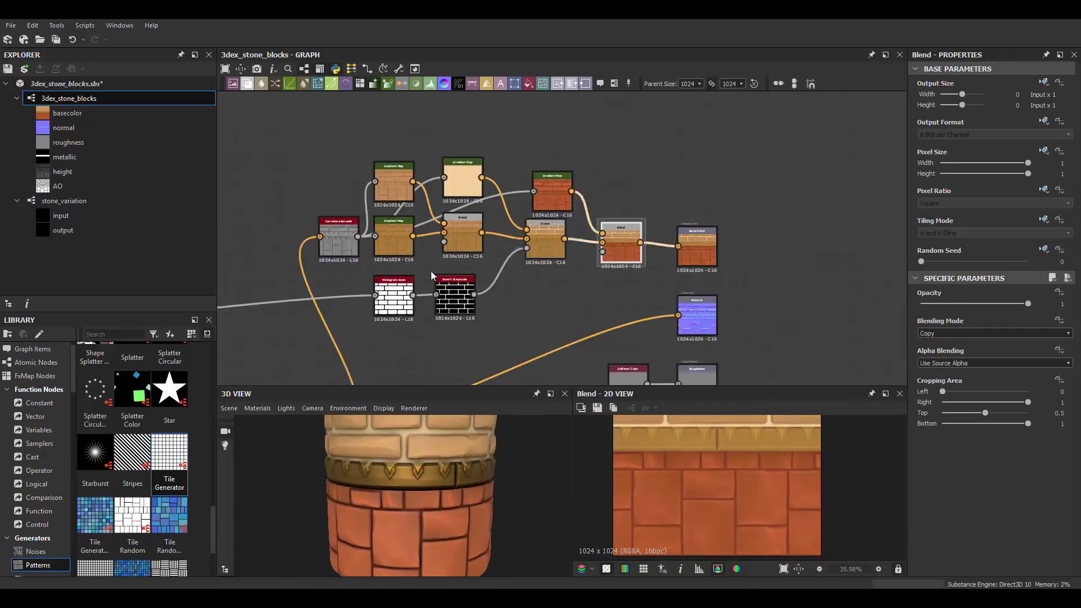
{"action": "scroll", "coordinate": [534, 314], "scroll_direction": "up", "scroll_amount": 5}
{"action": "left_click_drag", "start_coordinate": [1059, 337], "coordinate": [1063, 338]}
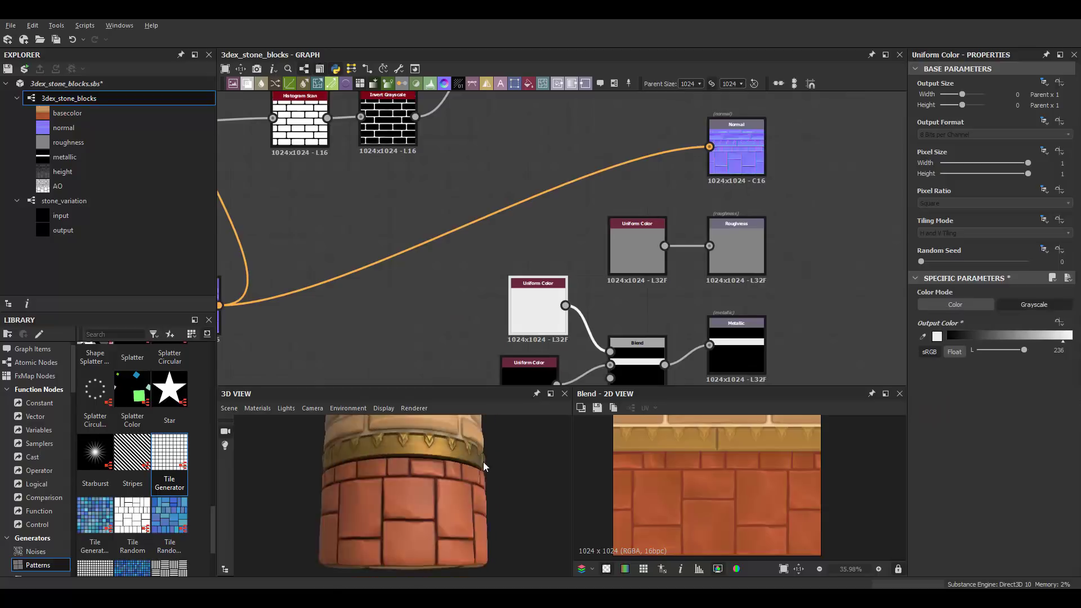
{"action": "mouse_move", "coordinate": [483, 461]}
{"action": "left_mouse_down"}
{"action": "mouse_move", "coordinate": [385, 504]}
{"action": "mouse_move", "coordinate": [427, 502]}
{"action": "mouse_move", "coordinate": [432, 455]}
{"action": "mouse_move", "coordinate": [443, 482]}
{"action": "mouse_move", "coordinate": [411, 471]}
{"action": "mouse_move", "coordinate": [558, 494]}
{"action": "mouse_move", "coordinate": [462, 457]}
{"action": "mouse_move", "coordinate": [270, 439]}
{"action": "left_mouse_up"}
{"action": "left_click", "coordinate": [229, 408]}
{"action": "left_click", "coordinate": [285, 309]}
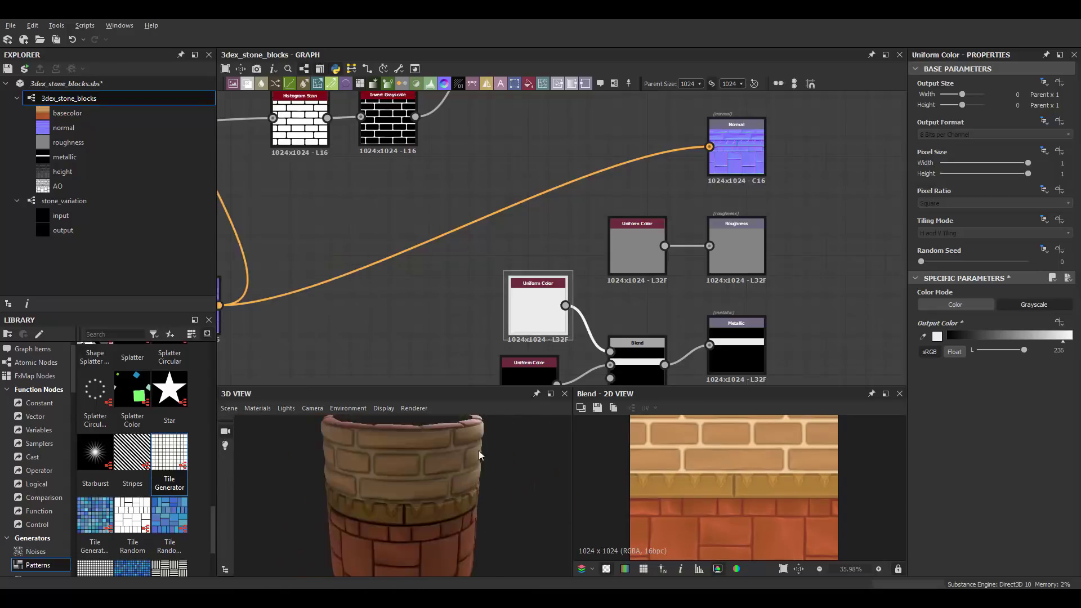
Raise Tile Random's shape scale to about 0.99, trying then undoing a Brick 2 scale change.
{"action": "scroll", "coordinate": [429, 314], "scroll_direction": "down", "scroll_amount": 3}
{"action": "scroll", "coordinate": [430, 315], "scroll_direction": "up", "scroll_amount": 3}
{"action": "scroll", "coordinate": [429, 315], "scroll_direction": "up", "scroll_amount": 3}
{"action": "left_click", "coordinate": [356, 293]}
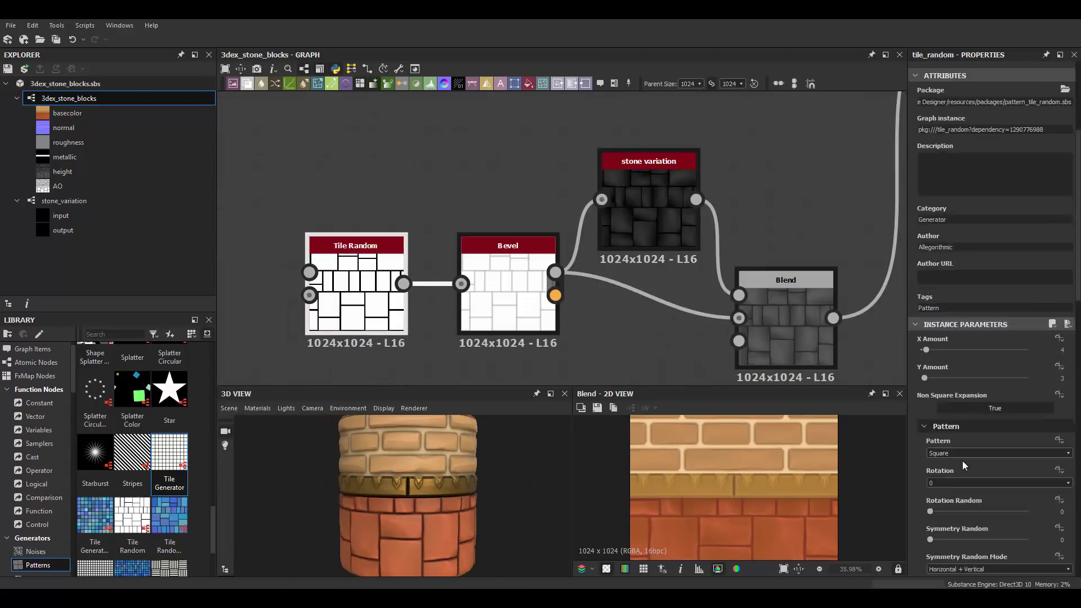
{"action": "scroll", "coordinate": [991, 338], "scroll_direction": "down", "scroll_amount": 5}
{"action": "scroll", "coordinate": [991, 394], "scroll_direction": "down", "scroll_amount": 3}
{"action": "left_click_drag", "start_coordinate": [1028, 516], "coordinate": [1016, 516]}
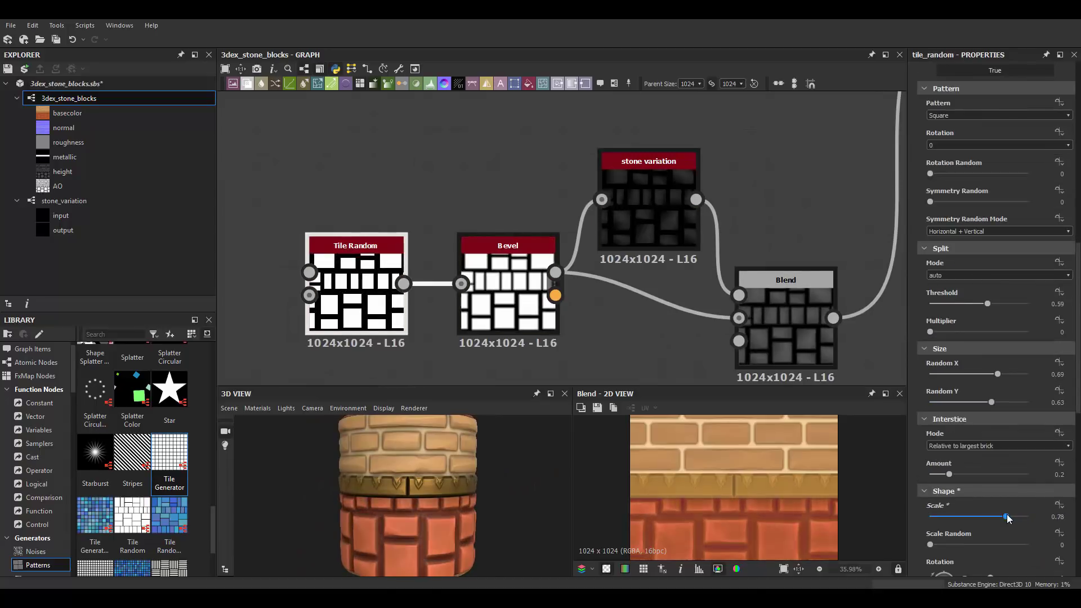
{"action": "mouse_move", "coordinate": [1006, 516]}
{"action": "left_mouse_down"}
{"action": "mouse_move", "coordinate": [1039, 522]}
{"action": "mouse_move", "coordinate": [1027, 516]}
{"action": "left_mouse_up"}
{"action": "left_click_drag", "start_coordinate": [394, 462], "coordinate": [430, 485]}
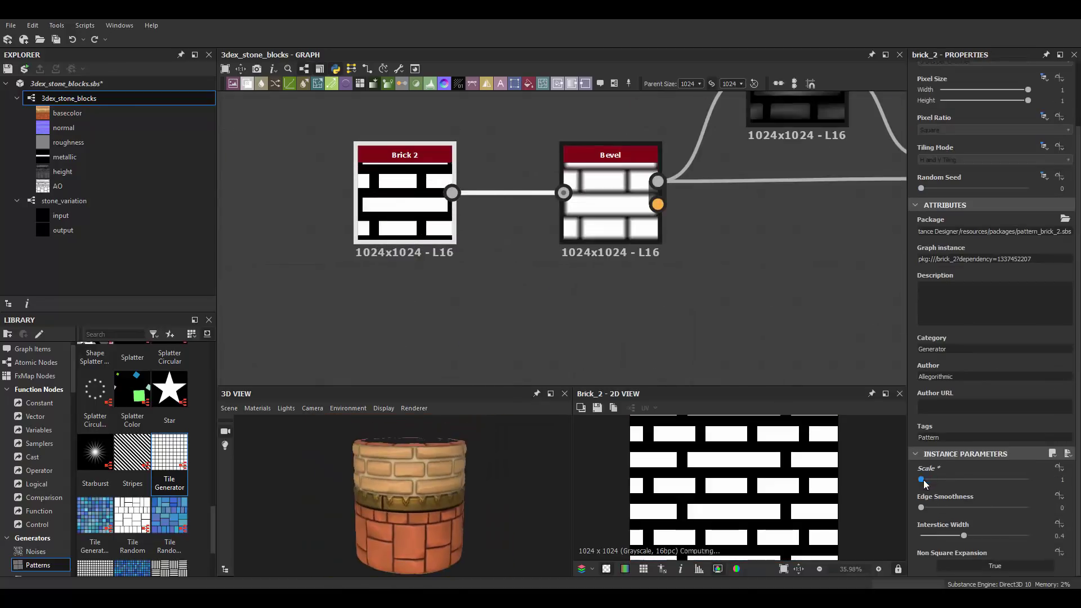
{"action": "left_click_drag", "start_coordinate": [923, 484], "coordinate": [934, 479]}
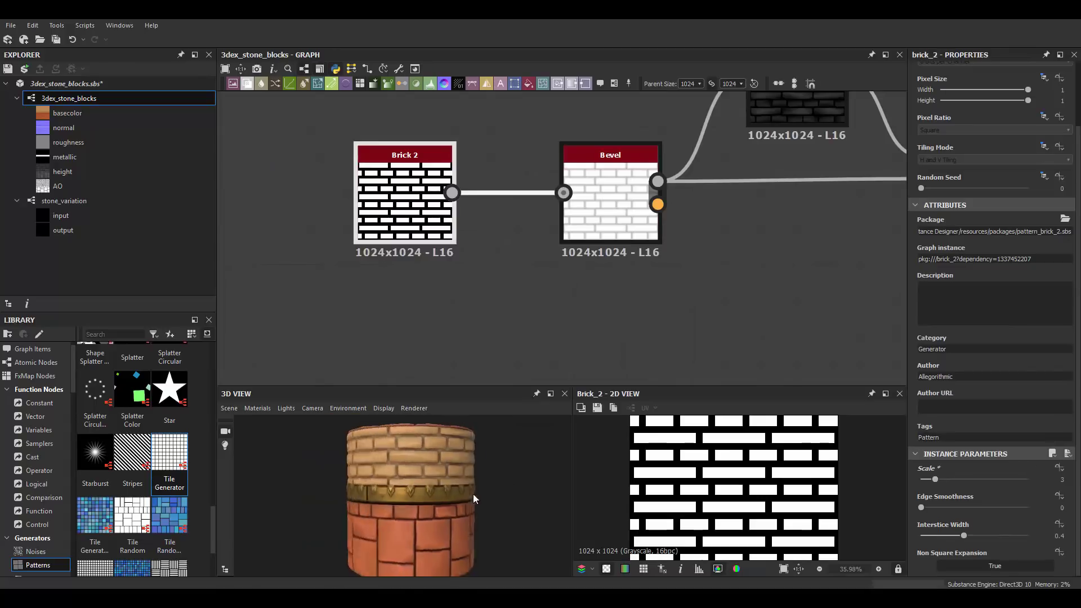
{"action": "key", "text": "ctrl+z"}
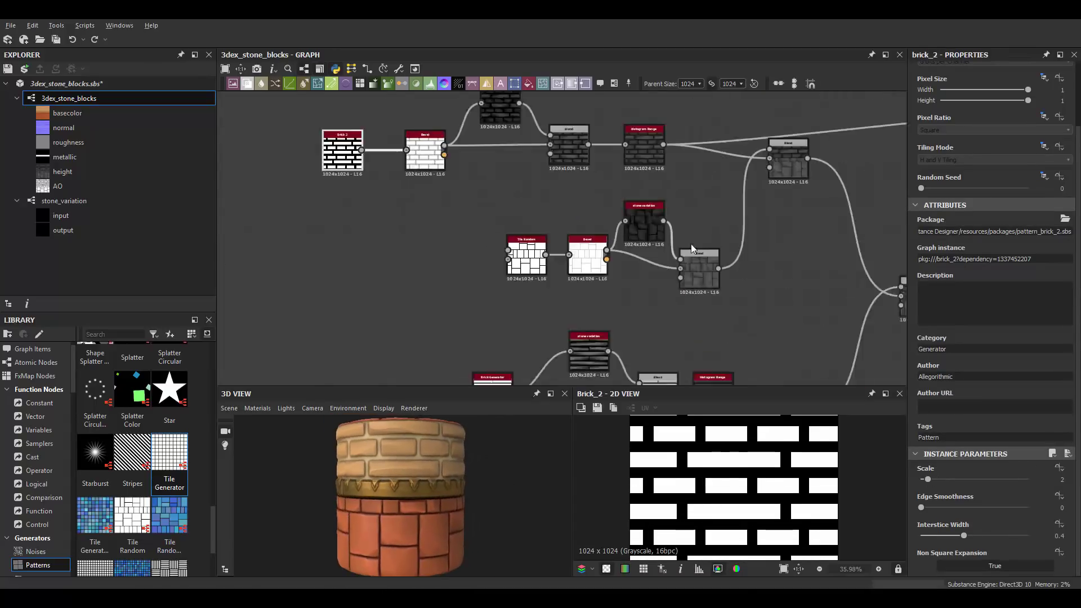
Set the stone Histogram Scan position to 0.86 and multiply it at about 0.37 opacity.
{"action": "mouse_move", "coordinate": [1007, 304]}
{"action": "left_mouse_down"}
{"action": "mouse_move", "coordinate": [982, 305]}
{"action": "mouse_move", "coordinate": [1001, 305]}
{"action": "left_mouse_up"}
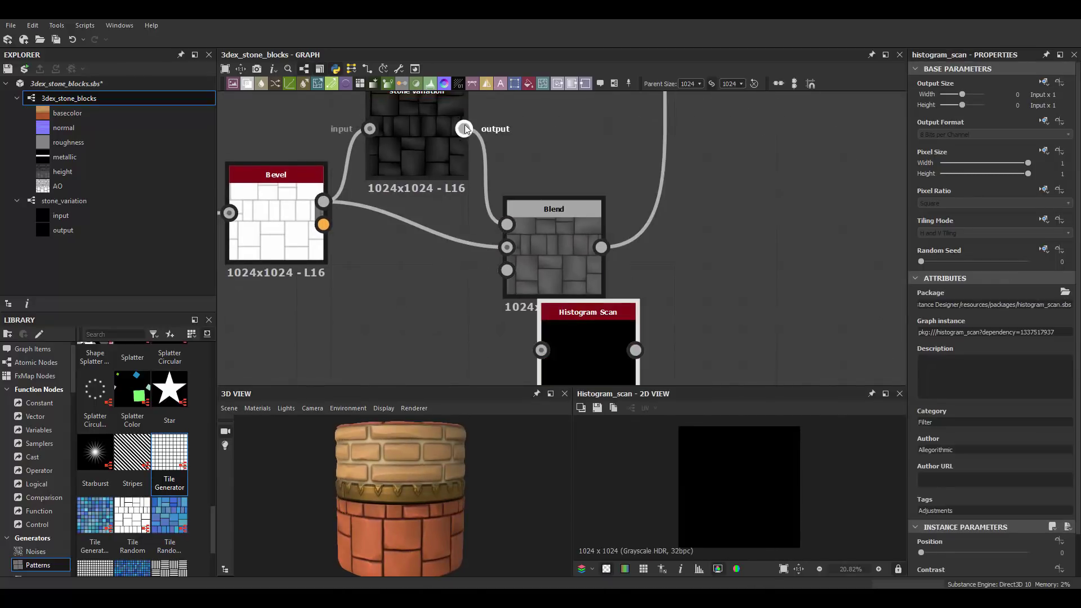
{"action": "left_click_drag", "start_coordinate": [921, 552], "coordinate": [1020, 552]}
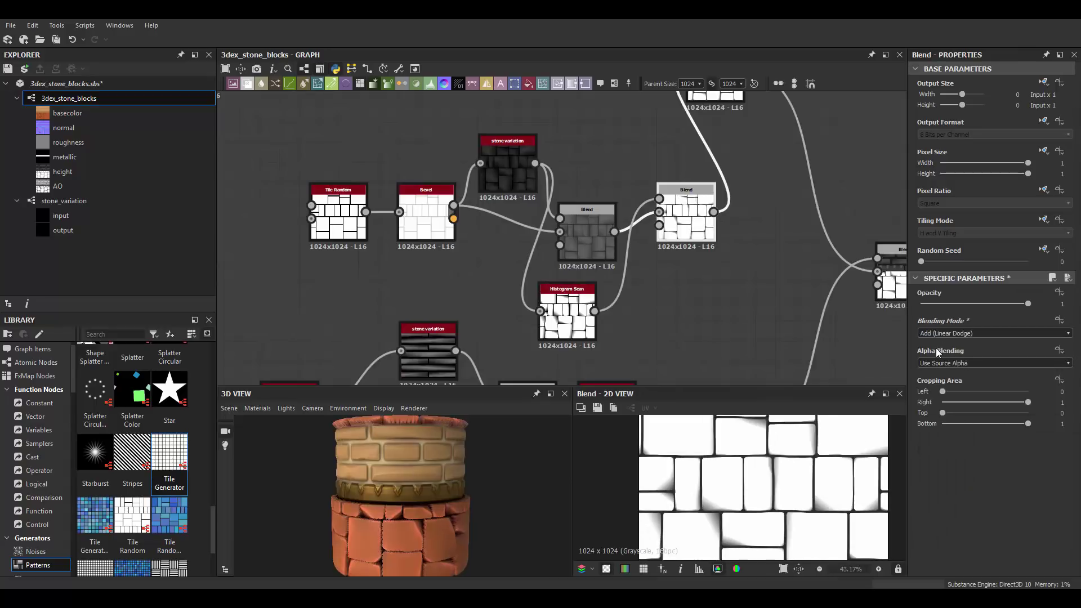
{"action": "scroll", "coordinate": [503, 459], "scroll_direction": "up", "scroll_amount": 2}
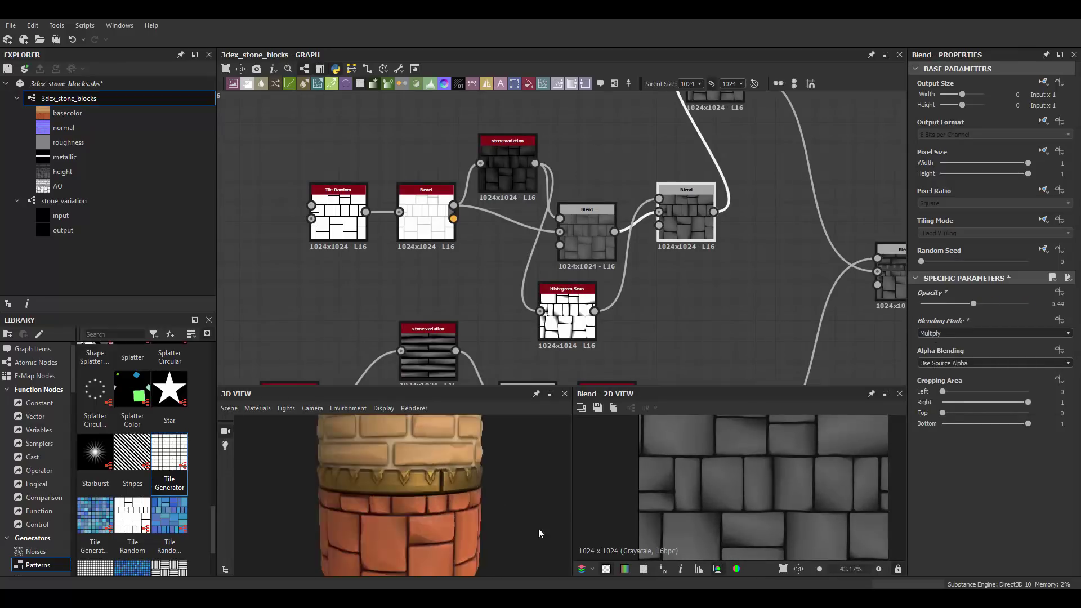
{"action": "left_click", "coordinate": [566, 315]}
{"action": "left_click_drag", "start_coordinate": [1021, 519], "coordinate": [1033, 516]}
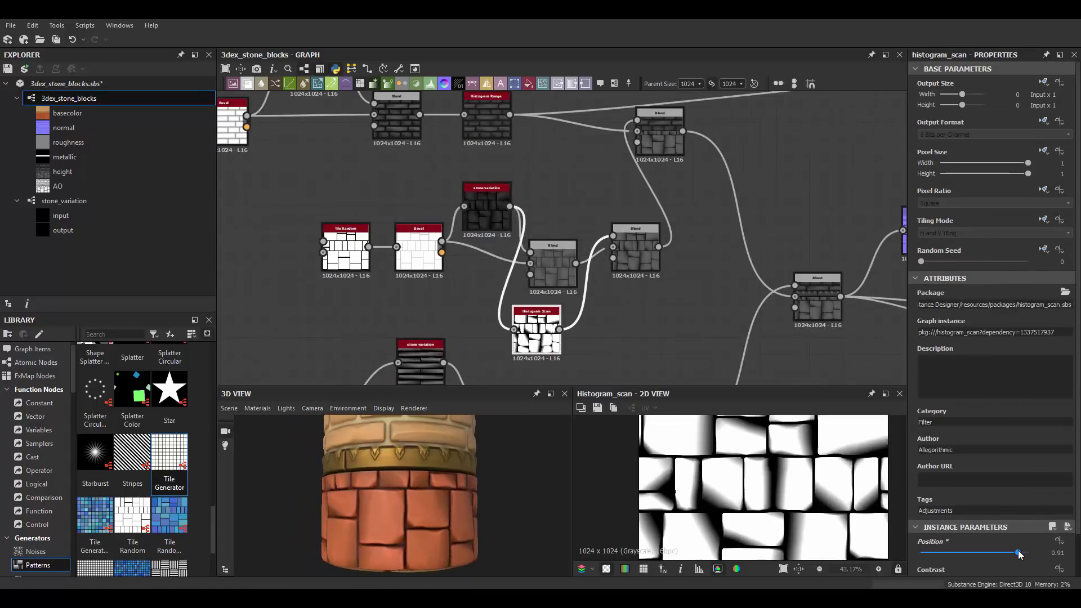
{"action": "left_click_drag", "start_coordinate": [1021, 555], "coordinate": [1022, 552]}
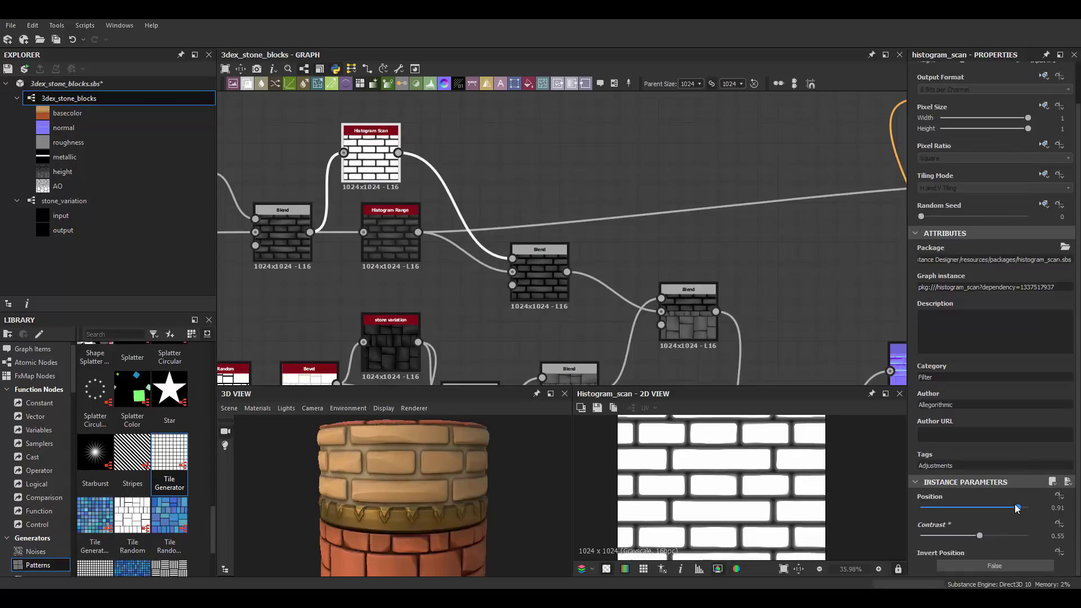
{"action": "left_click_drag", "start_coordinate": [1016, 508], "coordinate": [1013, 508]}
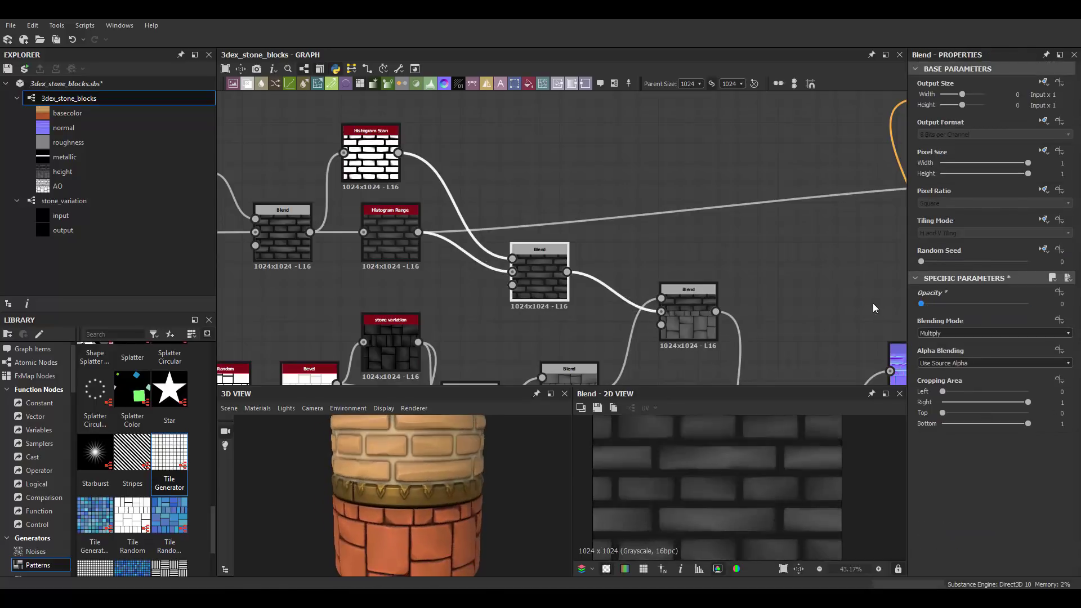
{"action": "left_click_drag", "start_coordinate": [1018, 304], "coordinate": [960, 304]}
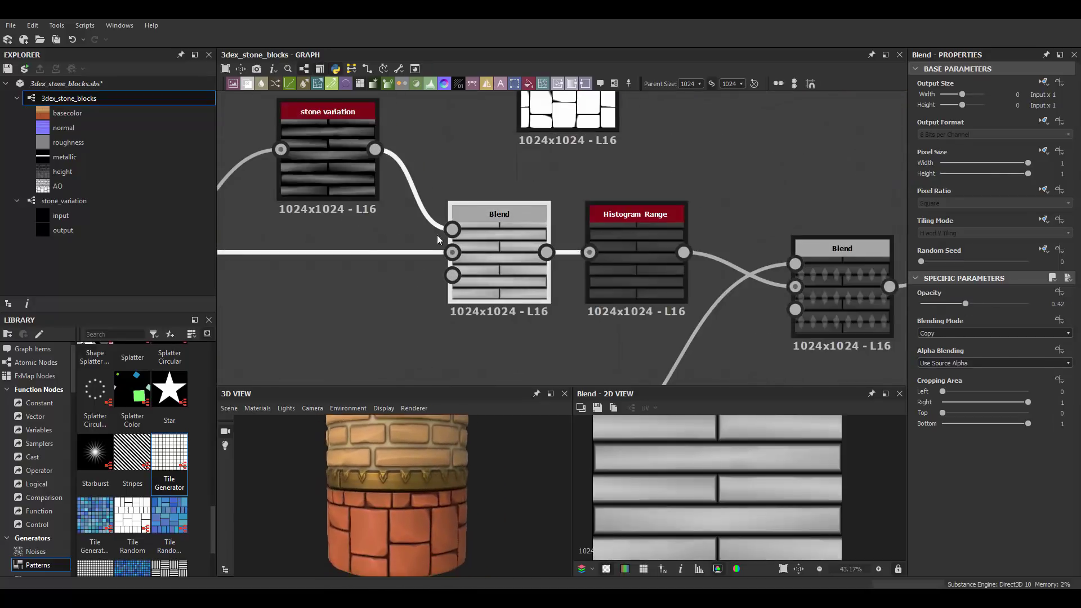
Add a Histogram Scan with position 0.84 and contrast 0.45.
{"action": "scroll", "coordinate": [437, 240], "scroll_direction": "down", "scroll_amount": 2}
{"action": "key", "text": "space"}
{"action": "type", "text": "hist"}
{"action": "key", "text": "Return"}
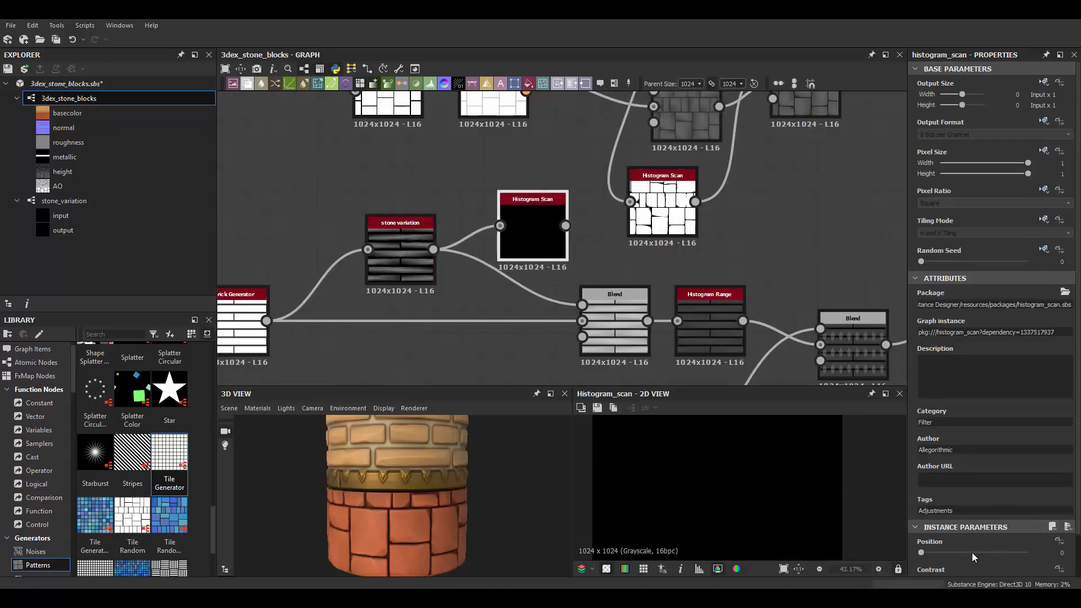
{"action": "scroll", "coordinate": [972, 557], "scroll_direction": "down", "scroll_amount": 1}
{"action": "left_click_drag", "start_coordinate": [921, 519], "coordinate": [1010, 519]}
{"action": "left_click_drag", "start_coordinate": [921, 546], "coordinate": [969, 547]}
Add a new Blend node to the graph via the 'blend' search.
{"action": "scroll", "coordinate": [562, 281], "scroll_direction": "down", "scroll_amount": 2}
{"action": "left_click_drag", "start_coordinate": [377, 236], "coordinate": [645, 329]}
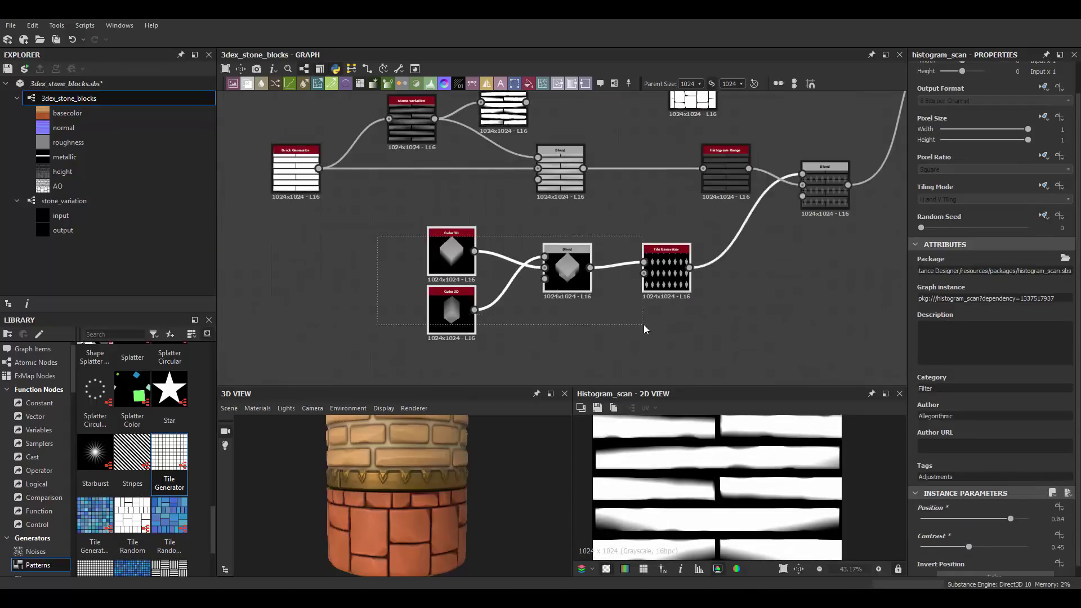
{"action": "middle_click_drag", "start_coordinate": [644, 329], "coordinate": [630, 359]}
{"action": "scroll", "coordinate": [646, 315], "scroll_direction": "up", "scroll_amount": 2}
{"action": "key", "text": "space"}
{"action": "type", "text": "blend"}
{"action": "key", "text": "Return"}
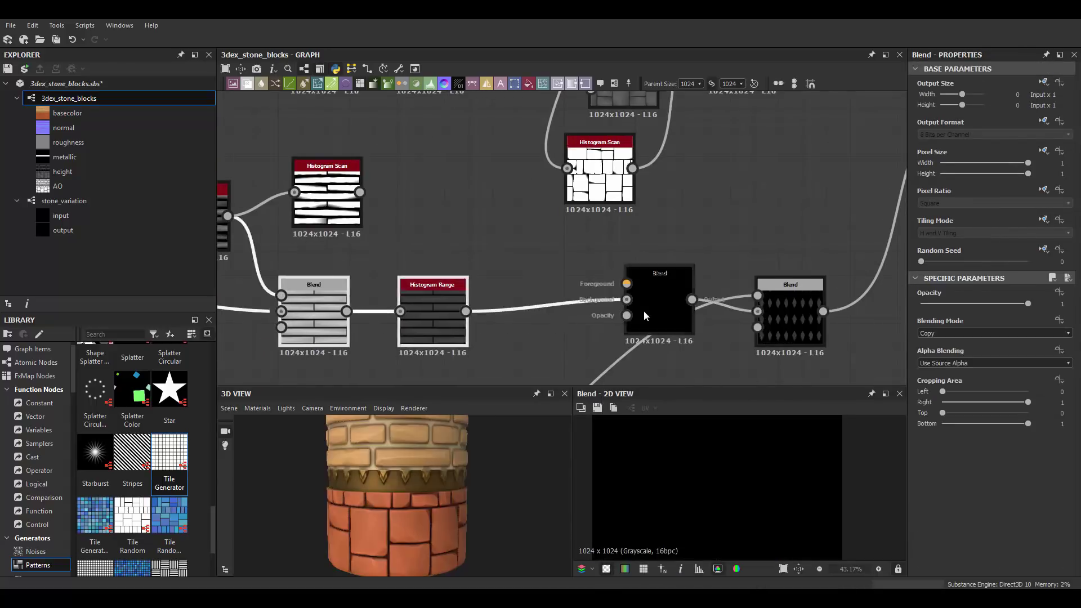
Wire the Histogram Scan through the new Blend into the bricks, Multiply at 0.3 opacity.
{"action": "left_click_drag", "start_coordinate": [645, 315], "coordinate": [588, 306]}
{"action": "left_click_drag", "start_coordinate": [359, 192], "coordinate": [568, 283]}
{"action": "scroll", "coordinate": [632, 337], "scroll_direction": "up", "scroll_amount": 1}
{"action": "left_click", "coordinate": [993, 333]}
{"action": "left_click", "coordinate": [946, 369]}
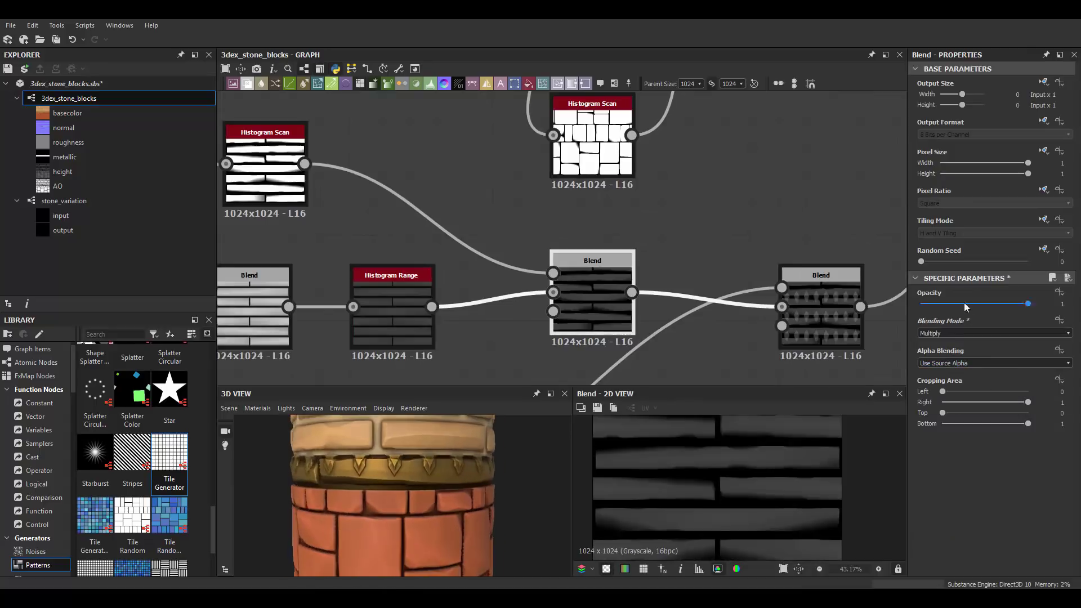
{"action": "left_click", "coordinate": [947, 304]}
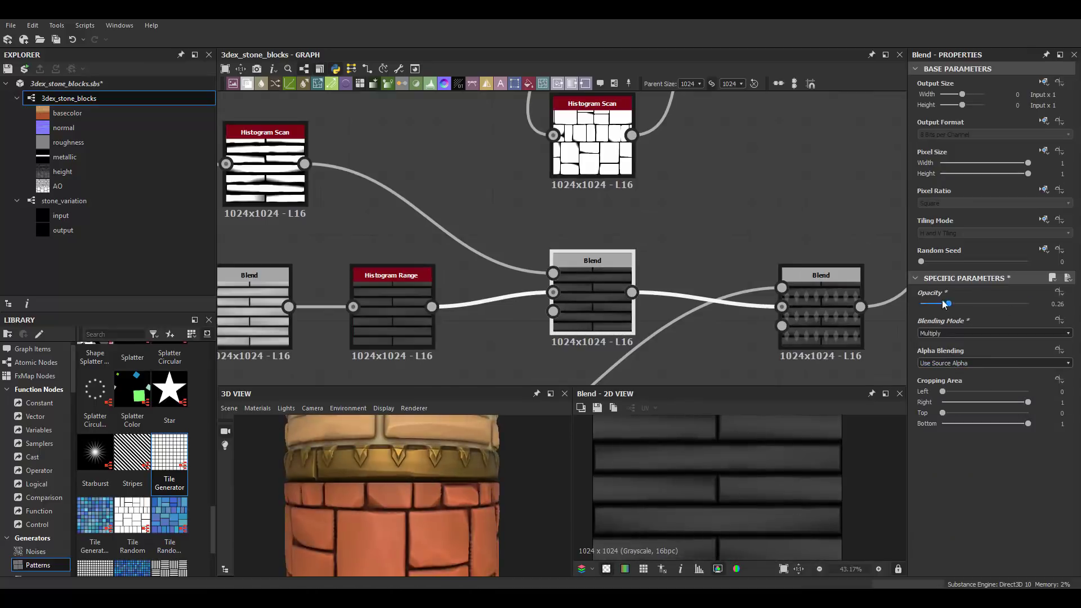
Tilt and zoom the 3D preview in close on the bricks.
{"action": "scroll", "coordinate": [472, 491], "scroll_direction": "down", "scroll_amount": 2}
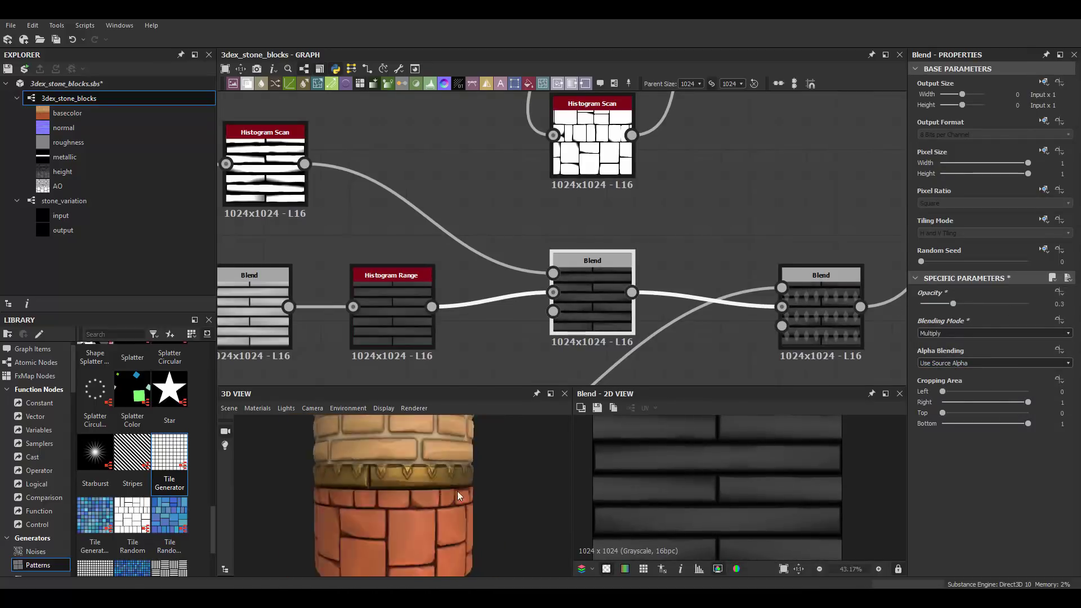
{"action": "left_click_drag", "start_coordinate": [457, 482], "coordinate": [408, 489]}
{"action": "right_click", "coordinate": [218, 138]}
{"action": "scroll", "coordinate": [462, 516], "scroll_direction": "up", "scroll_amount": 3}
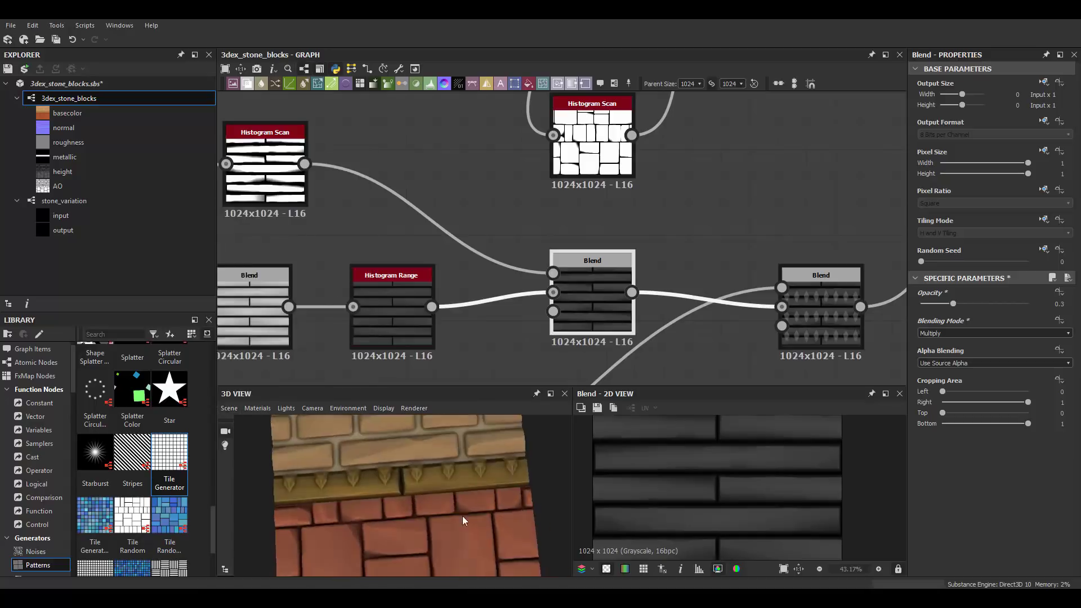
{"action": "mouse_move", "coordinate": [461, 515]}
{"action": "left_mouse_down"}
{"action": "mouse_move", "coordinate": [474, 555]}
{"action": "mouse_move", "coordinate": [465, 487]}
{"action": "mouse_move", "coordinate": [495, 478]}
{"action": "mouse_move", "coordinate": [467, 462]}
{"action": "mouse_move", "coordinate": [453, 502]}
{"action": "left_mouse_up"}
Switch the 3D preview mesh to a sphere to show the finished material.
{"action": "left_click", "coordinate": [236, 410]}
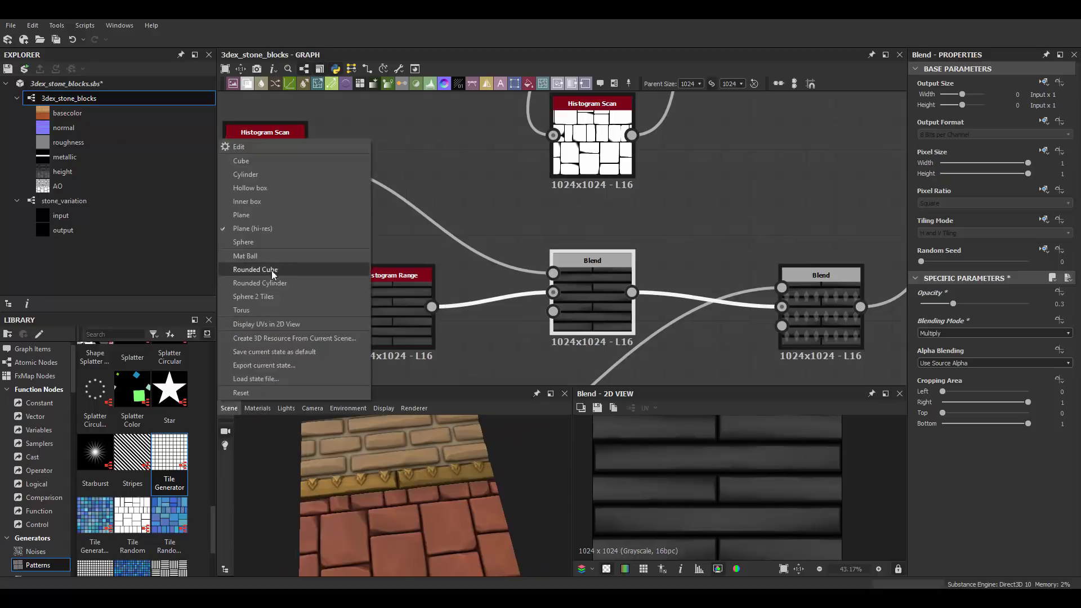
{"action": "left_click", "coordinate": [272, 270]}
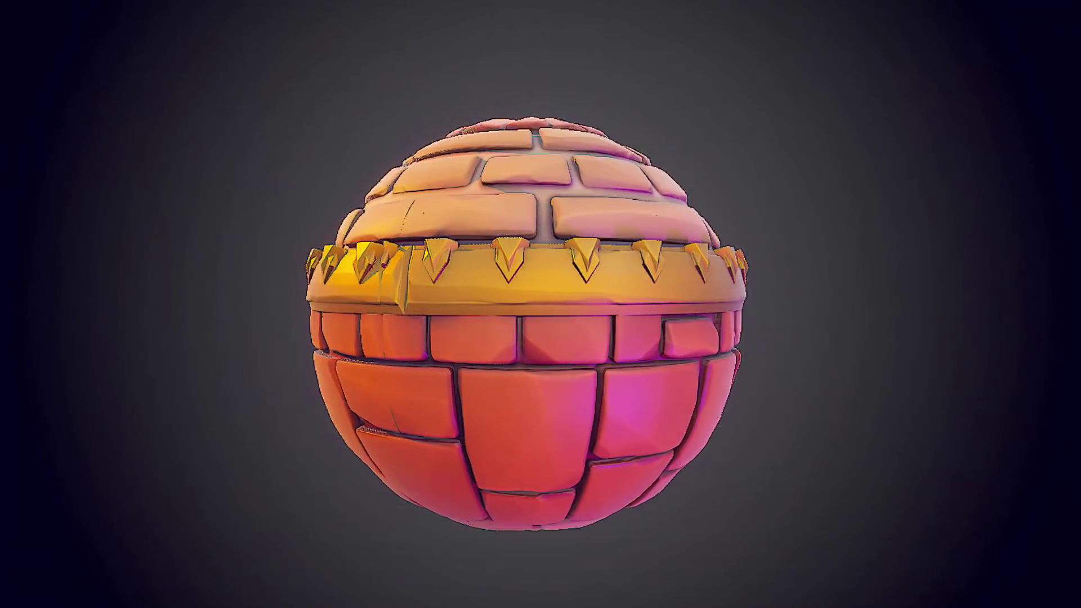